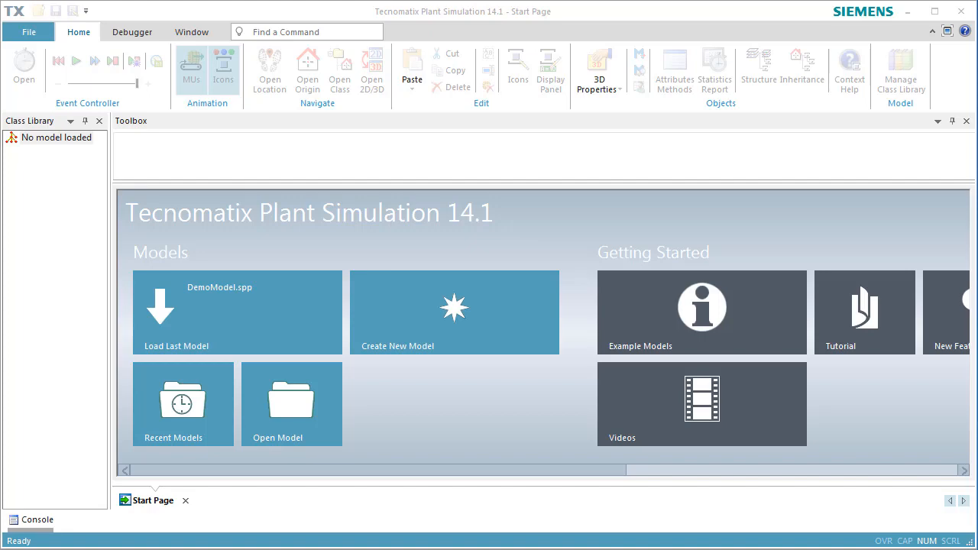
- Load the last model, DemoModel.spp, and display its 3D scene without the grid and with shadows
{"action": "left_click", "coordinate": [328, 285]}
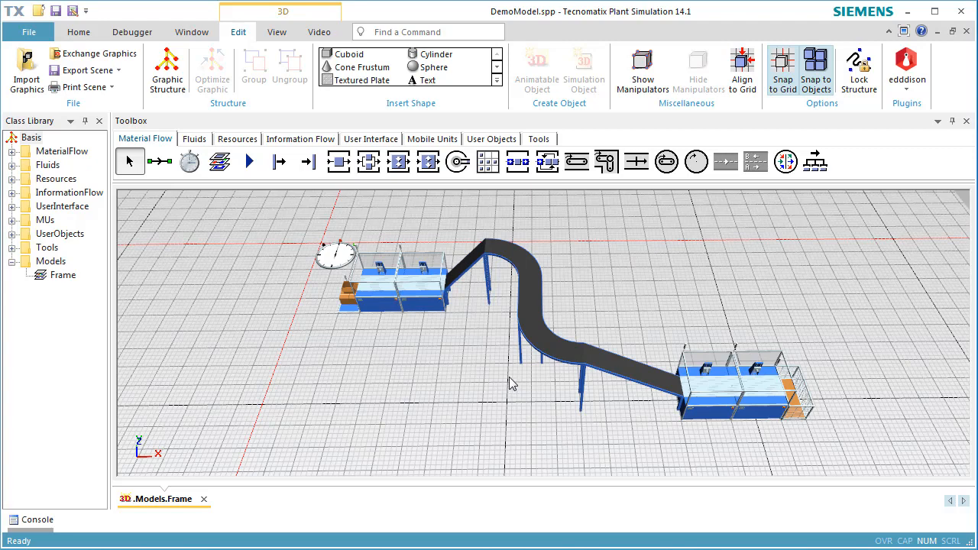
{"action": "left_click", "coordinate": [277, 35]}
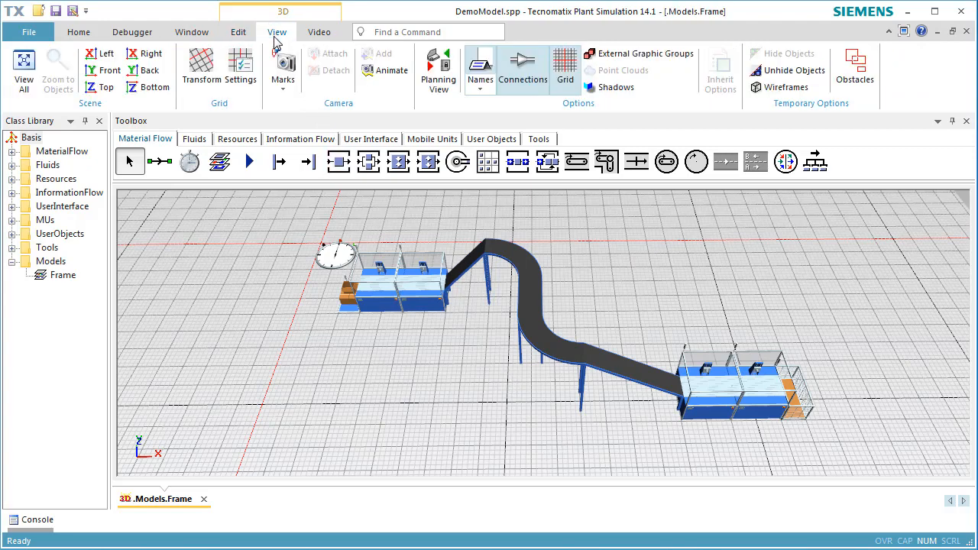
{"action": "left_click", "coordinate": [566, 76]}
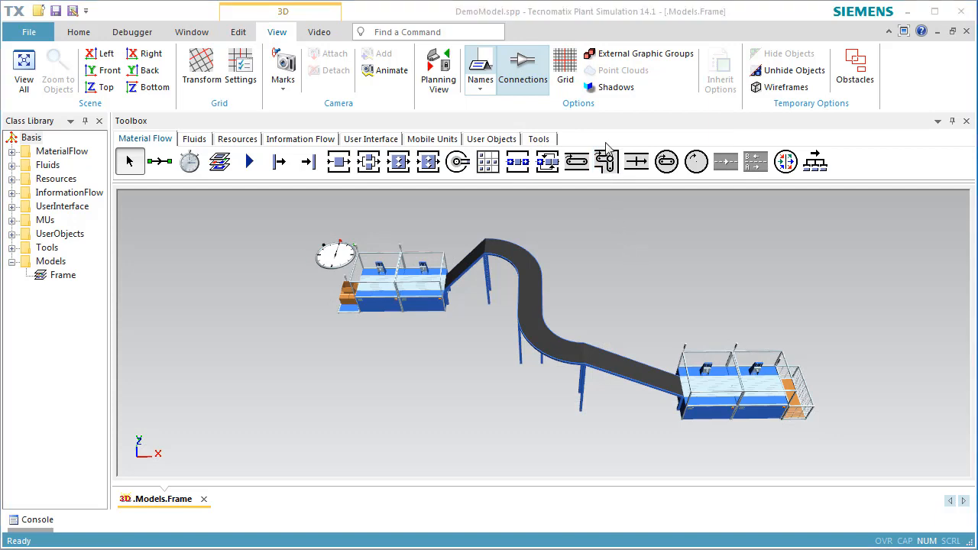
{"action": "left_click", "coordinate": [612, 88]}
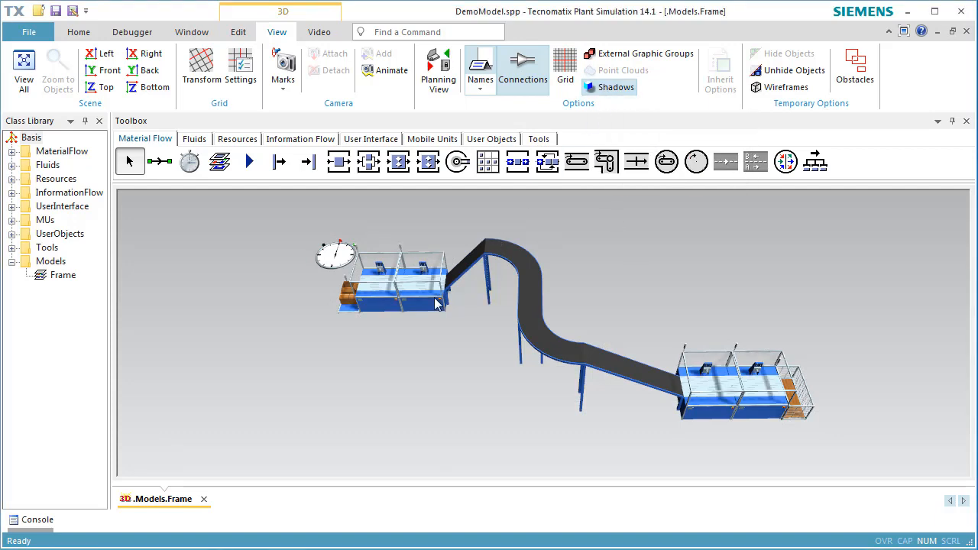
- Add a visible internal graphic group named Walls to the 3D properties of the frame
{"action": "scroll", "coordinate": [432, 295], "scroll_direction": "down", "scroll_amount": 2}
{"action": "scroll", "coordinate": [431, 295], "scroll_direction": "up", "scroll_amount": 5}
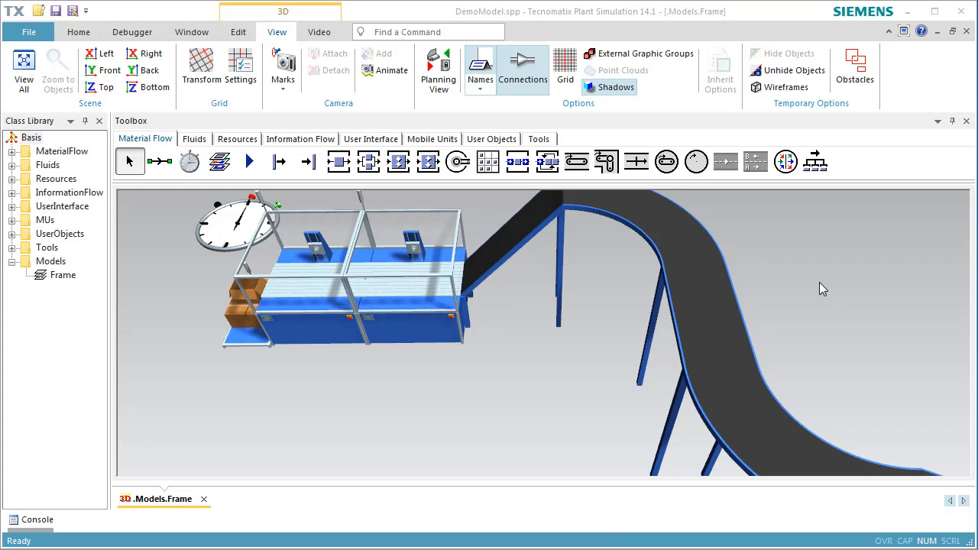
{"action": "right_click", "coordinate": [820, 282]}
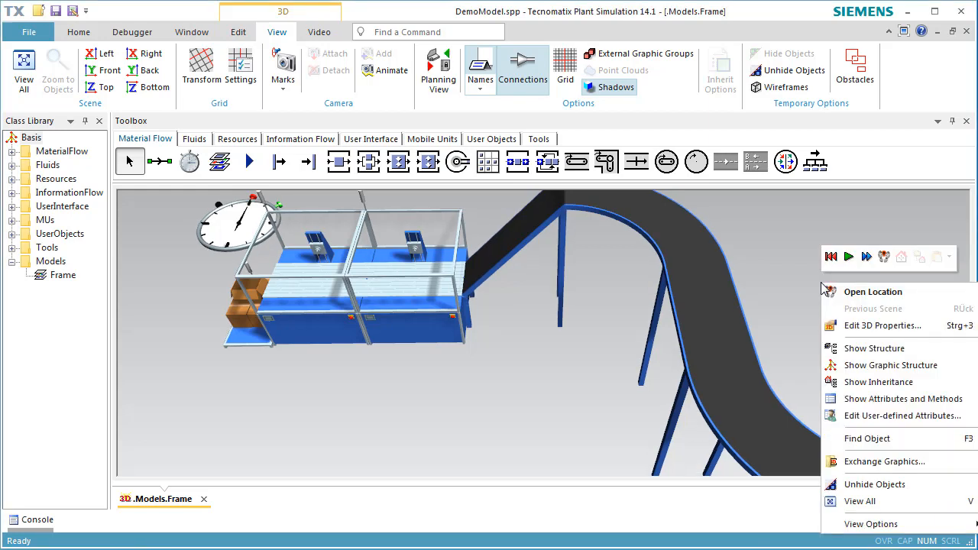
{"action": "left_click", "coordinate": [859, 331]}
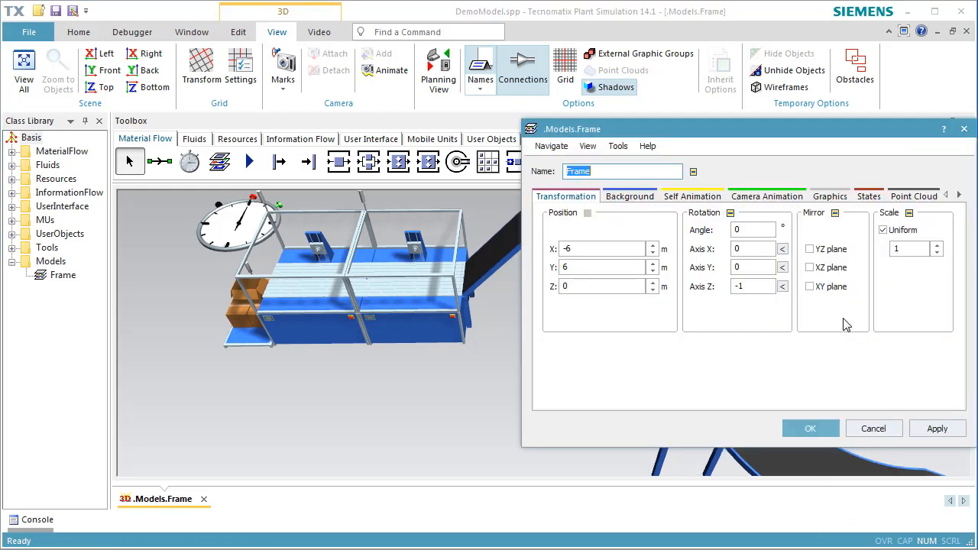
{"action": "left_click", "coordinate": [828, 199]}
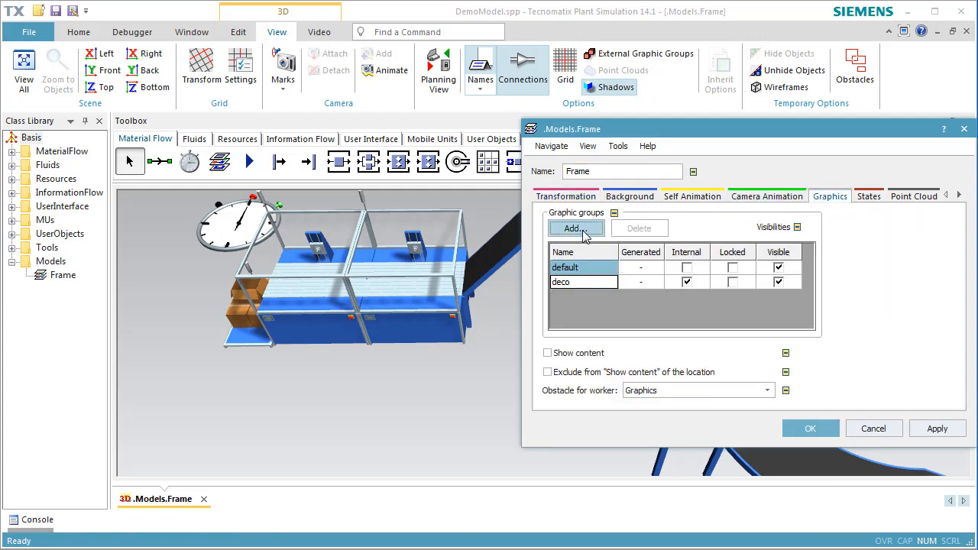
{"action": "left_click", "coordinate": [586, 231]}
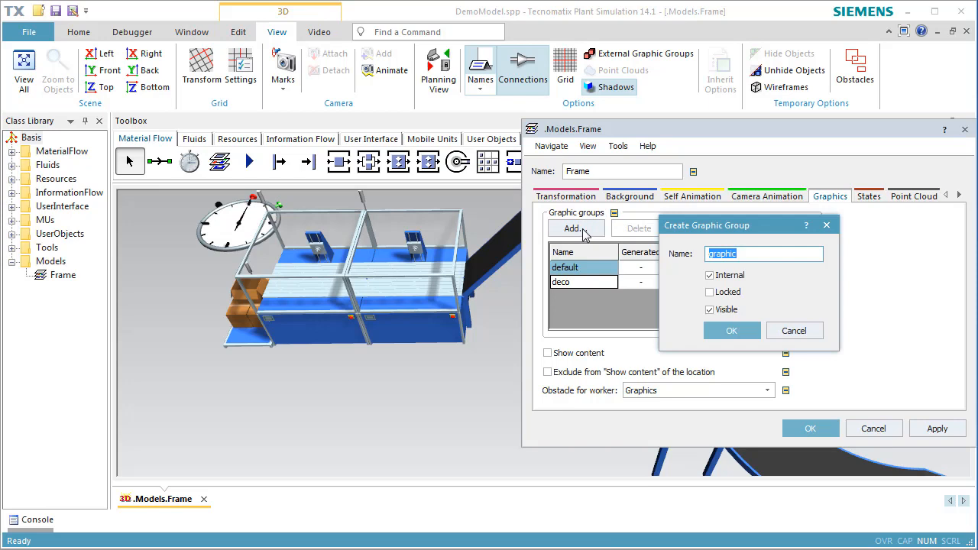
{"action": "type", "text": "Walls"}
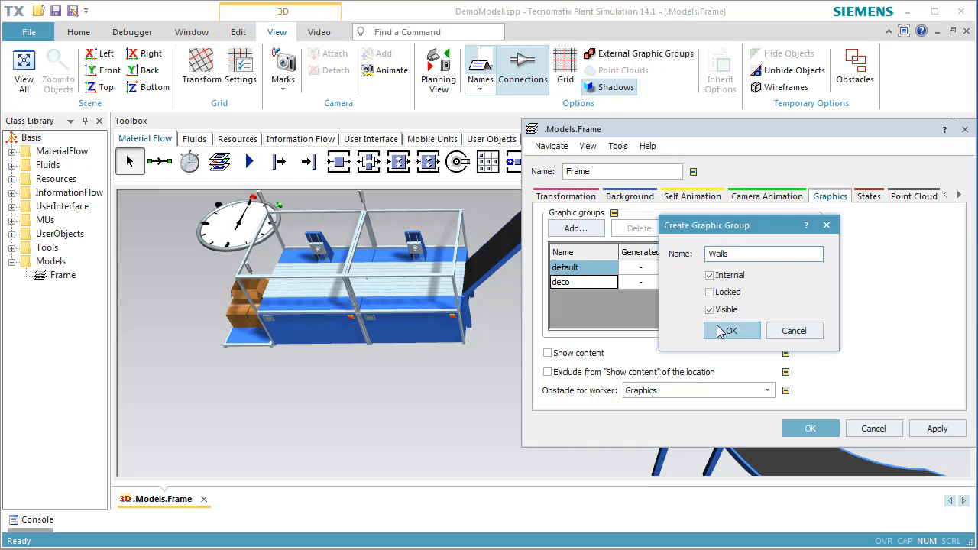
{"action": "left_click", "coordinate": [721, 330]}
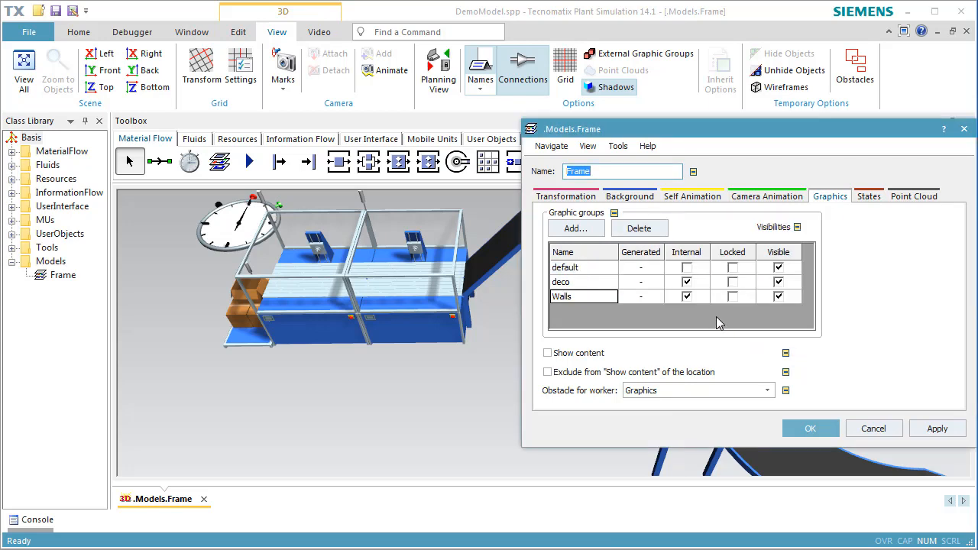
{"action": "left_click", "coordinate": [816, 430]}
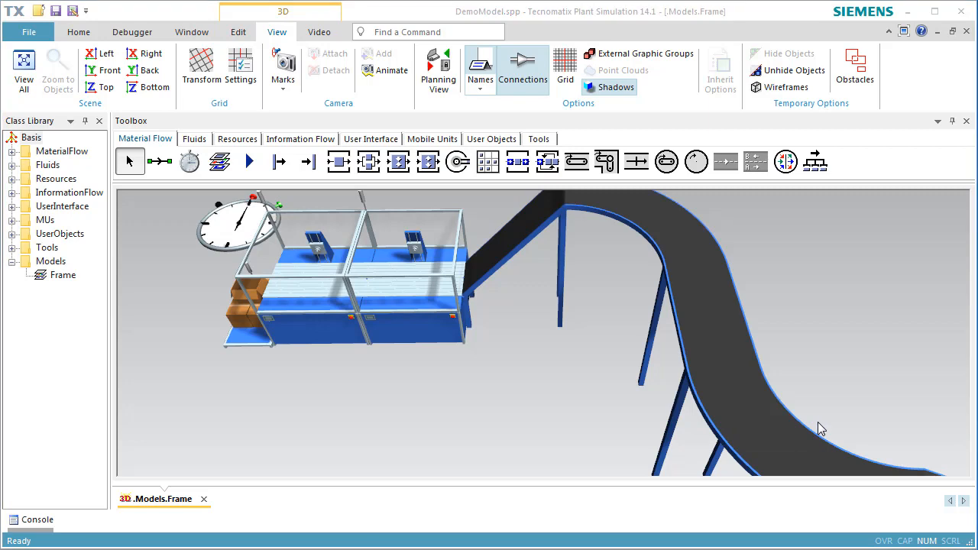
- Create a cuboid 50 m wide, 20 m deep and 0.02 m high in the Walls graphic group and place it as a floor
{"action": "left_click", "coordinate": [238, 33]}
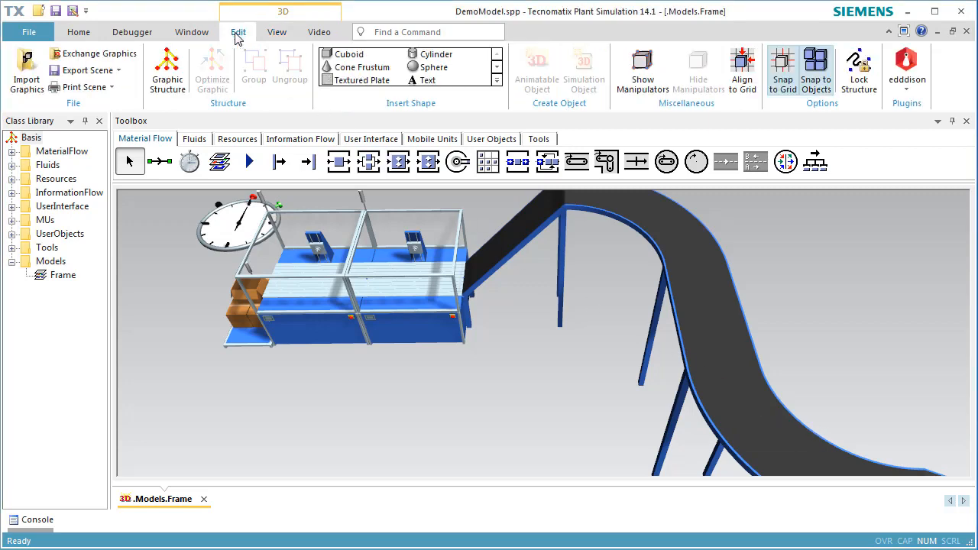
{"action": "left_click", "coordinate": [341, 57]}
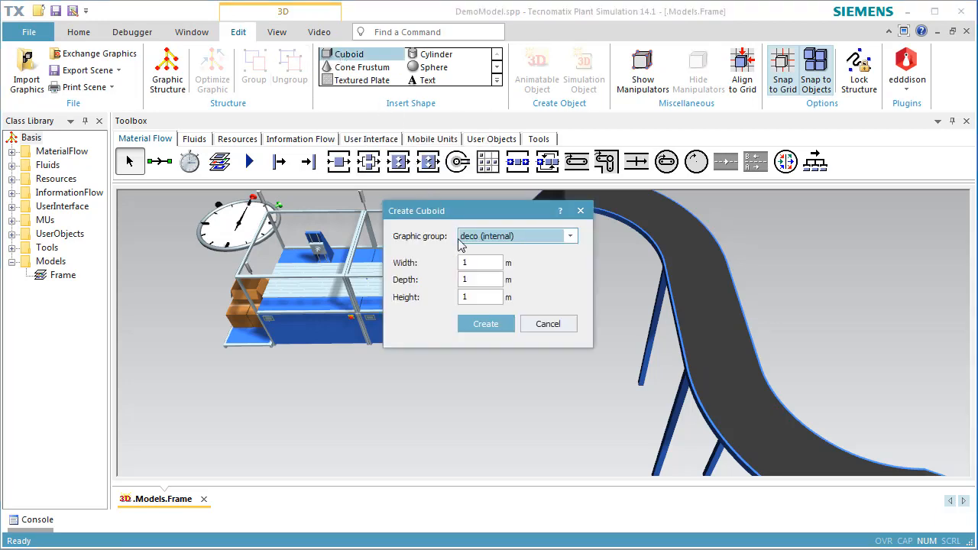
{"action": "double_click", "coordinate": [491, 264]}
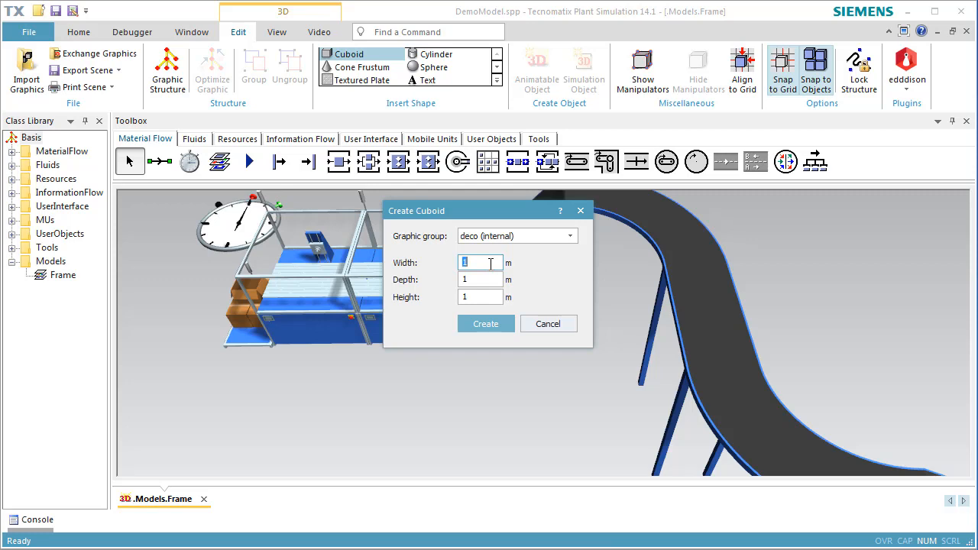
{"action": "type", "text": "50"}
{"action": "double_click", "coordinate": [495, 279]}
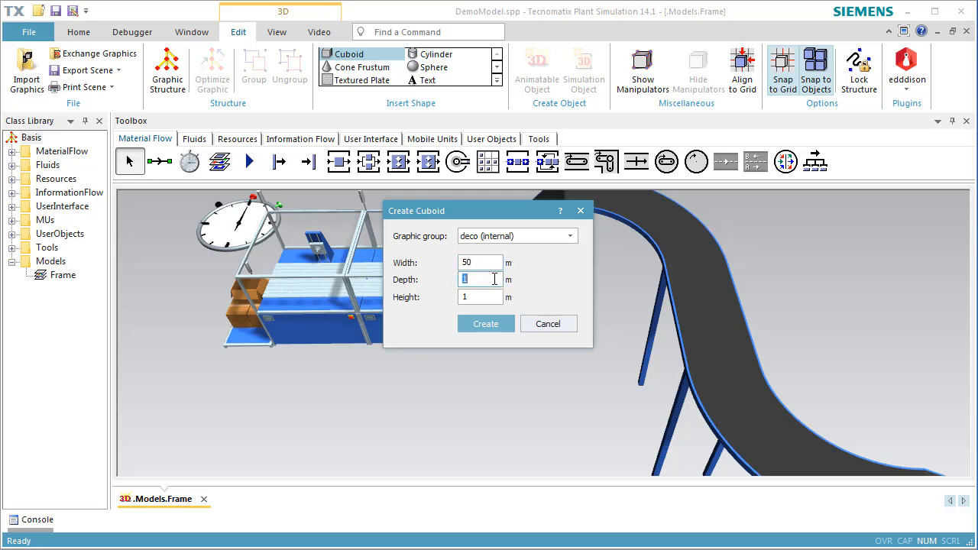
{"action": "type", "text": "20"}
{"action": "double_click", "coordinate": [497, 296]}
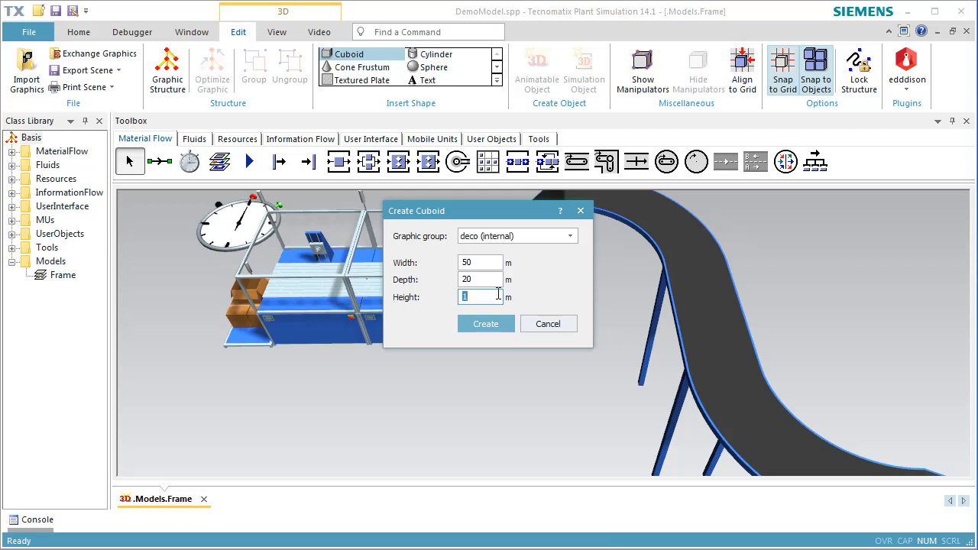
{"action": "type", "text": "0.02"}
{"action": "left_click", "coordinate": [570, 236]}
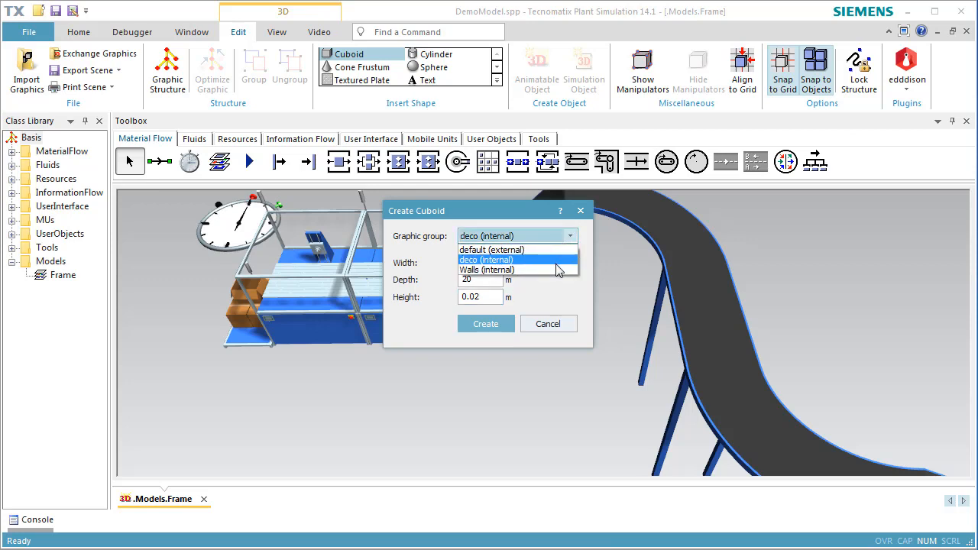
{"action": "left_click", "coordinate": [556, 269]}
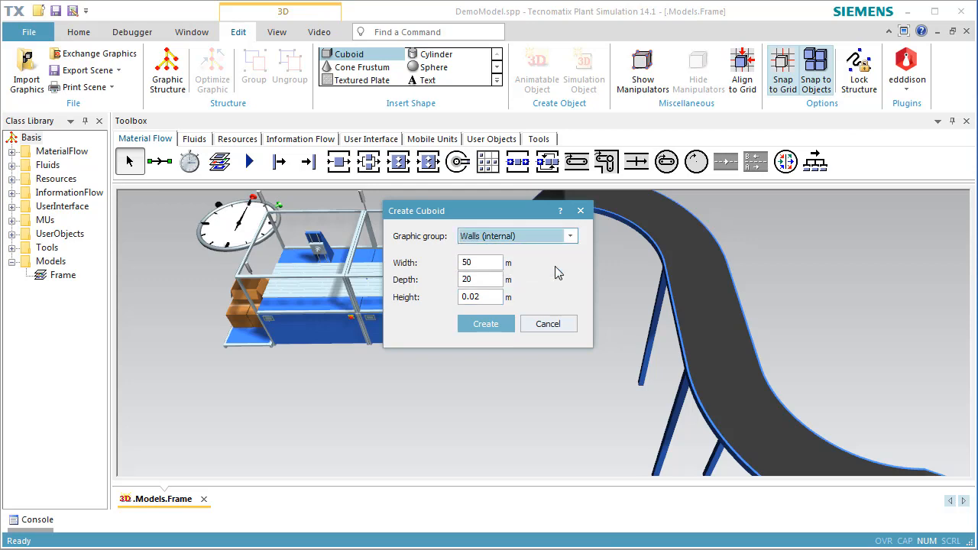
{"action": "left_click", "coordinate": [502, 322]}
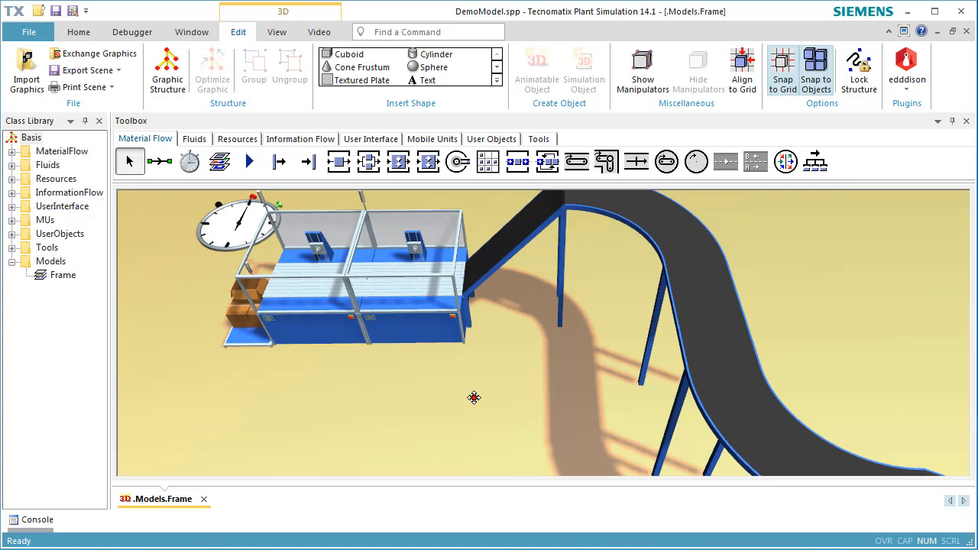
{"action": "key", "text": "Escape"}
- Activate the material in the 3D properties of the floor cuboid
{"action": "scroll", "coordinate": [470, 396], "scroll_direction": "up", "scroll_amount": 2}
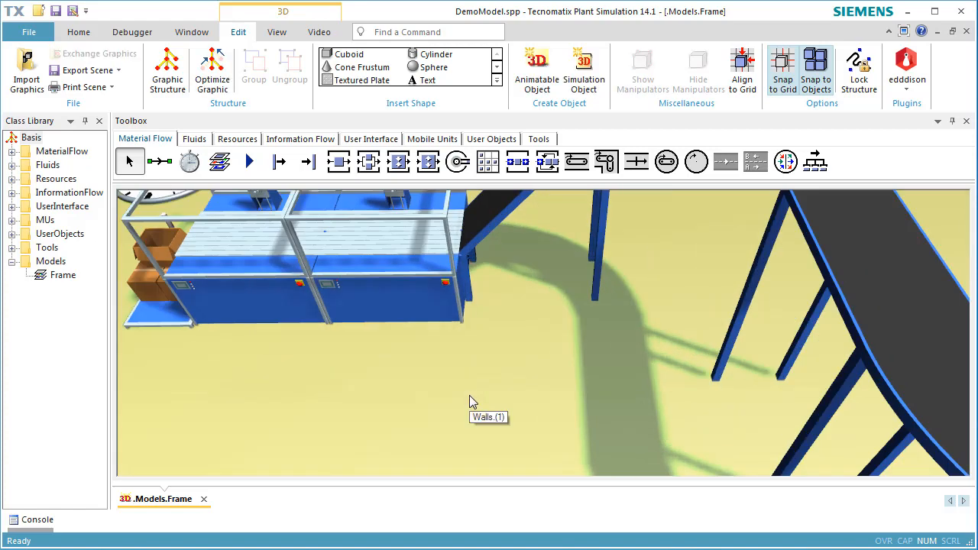
{"action": "scroll", "coordinate": [470, 395], "scroll_direction": "down", "scroll_amount": 3}
{"action": "scroll", "coordinate": [470, 395], "scroll_direction": "down", "scroll_amount": 5}
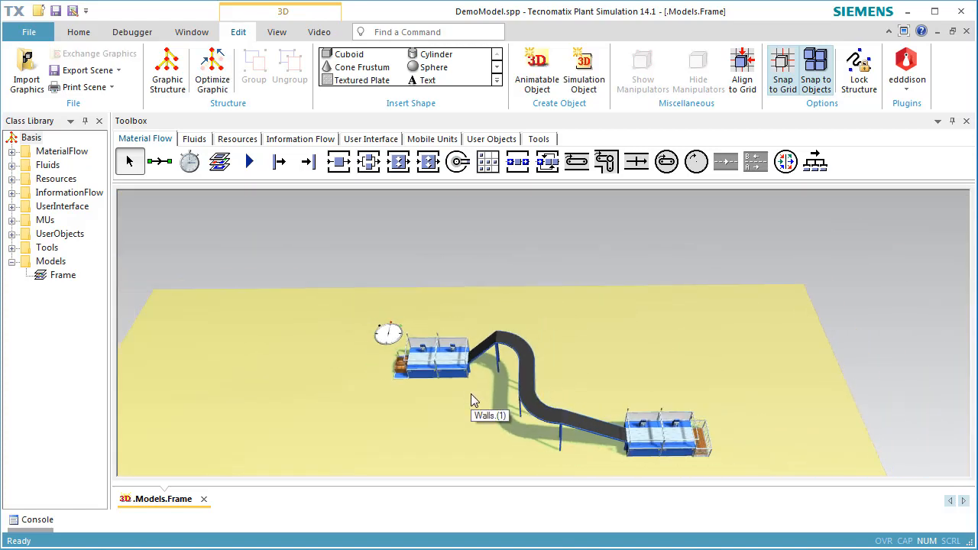
{"action": "right_click_drag", "start_coordinate": [471, 395], "coordinate": [497, 308]}
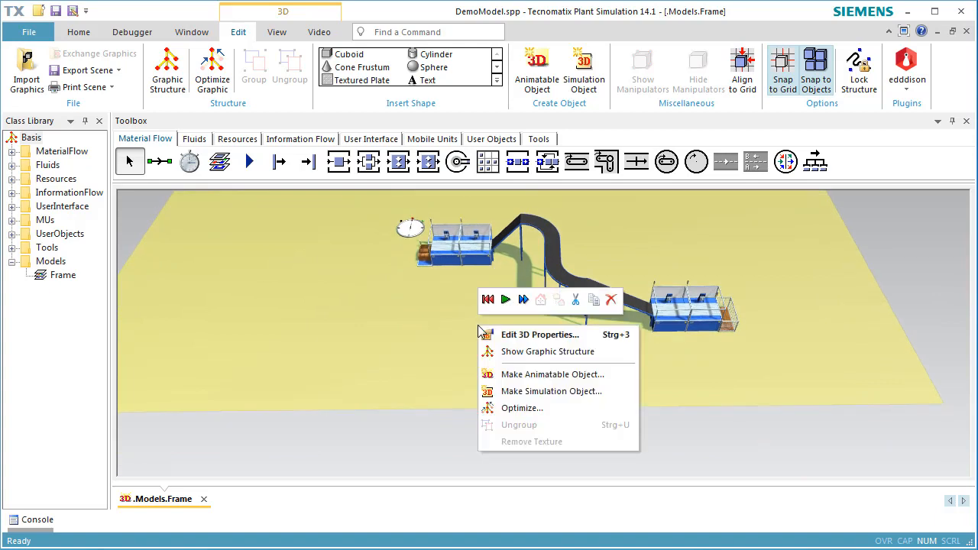
{"action": "right_click", "coordinate": [479, 326]}
{"action": "left_click", "coordinate": [483, 333]}
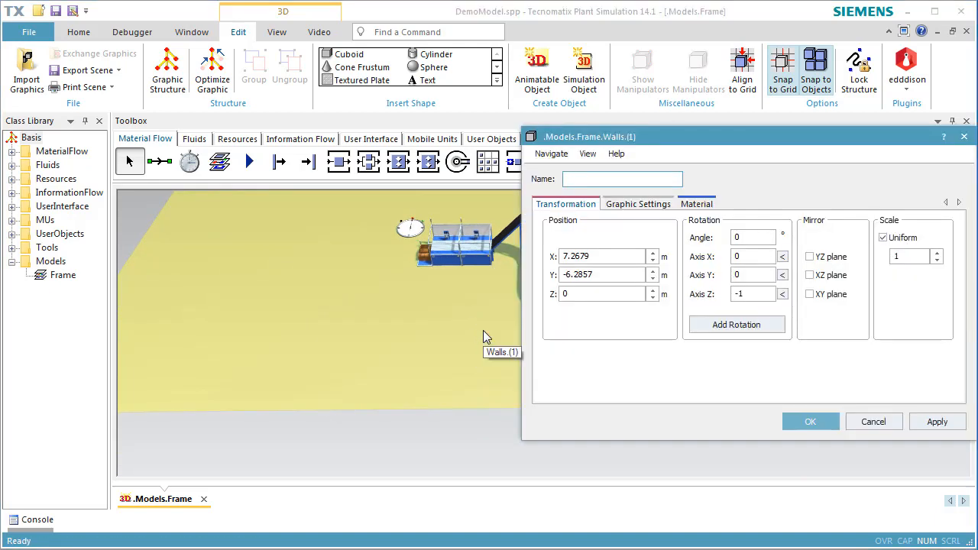
{"action": "left_click", "coordinate": [684, 204]}
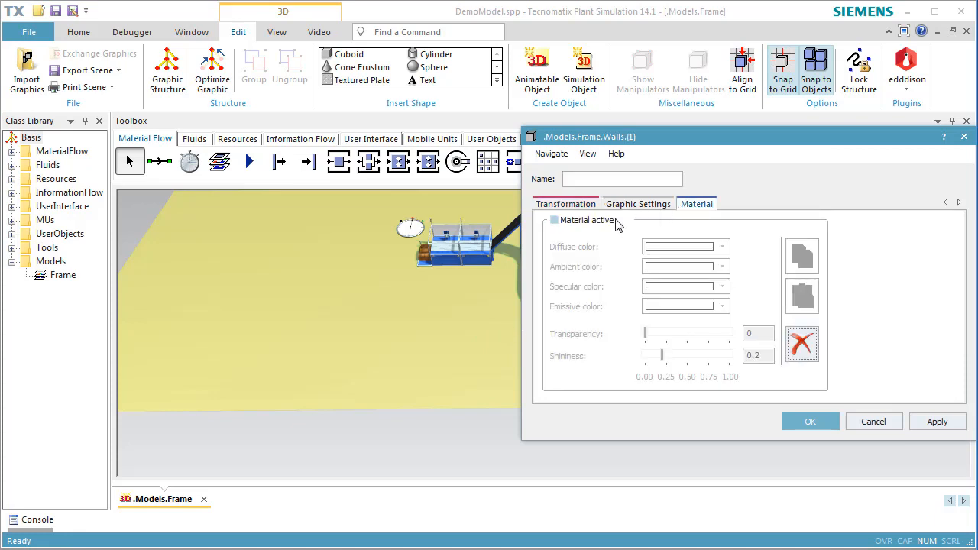
{"action": "left_click", "coordinate": [555, 220]}
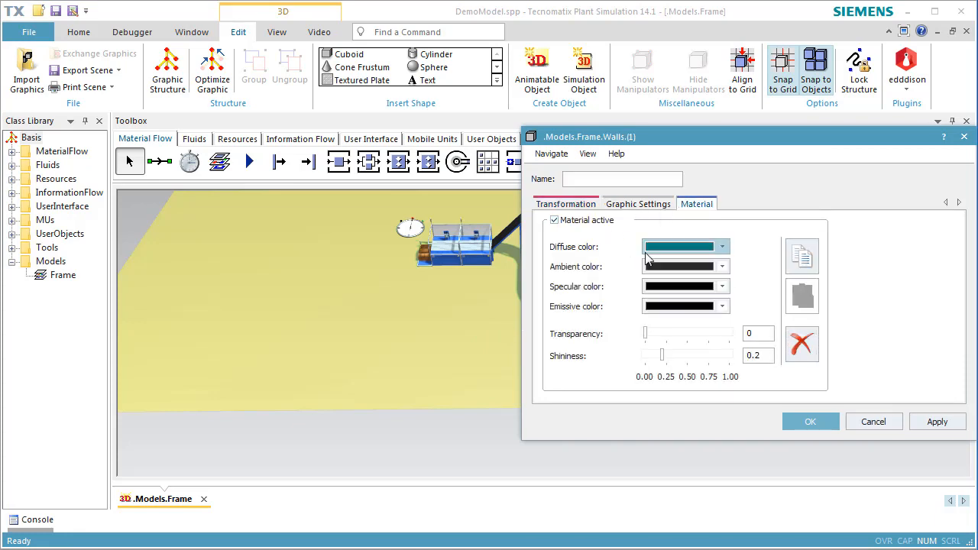
- Set the floor's diffuse color to a custom light orange with red 255, green 180 and blue 46
{"action": "left_click", "coordinate": [722, 247]}
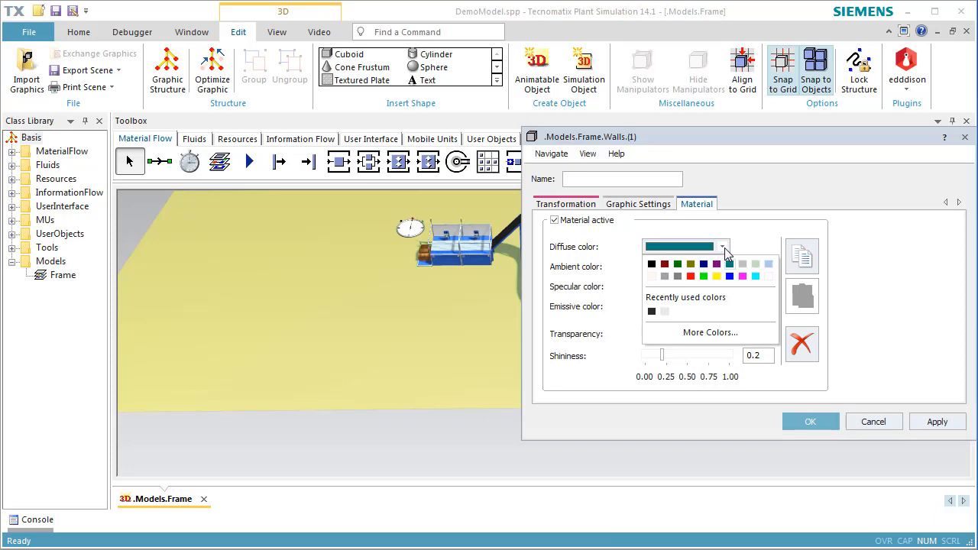
{"action": "left_click", "coordinate": [693, 337]}
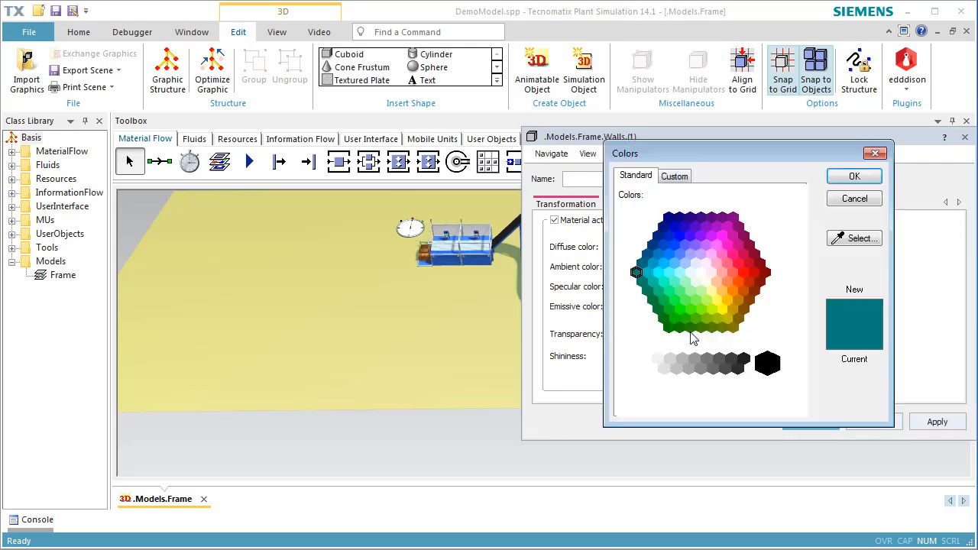
{"action": "left_click", "coordinate": [743, 310]}
{"action": "left_click", "coordinate": [675, 175]}
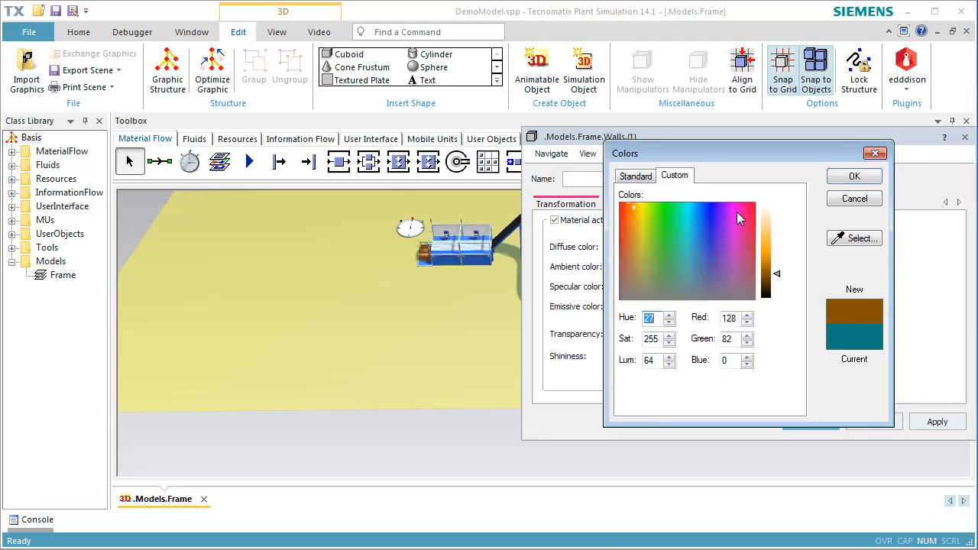
{"action": "left_click", "coordinate": [768, 244]}
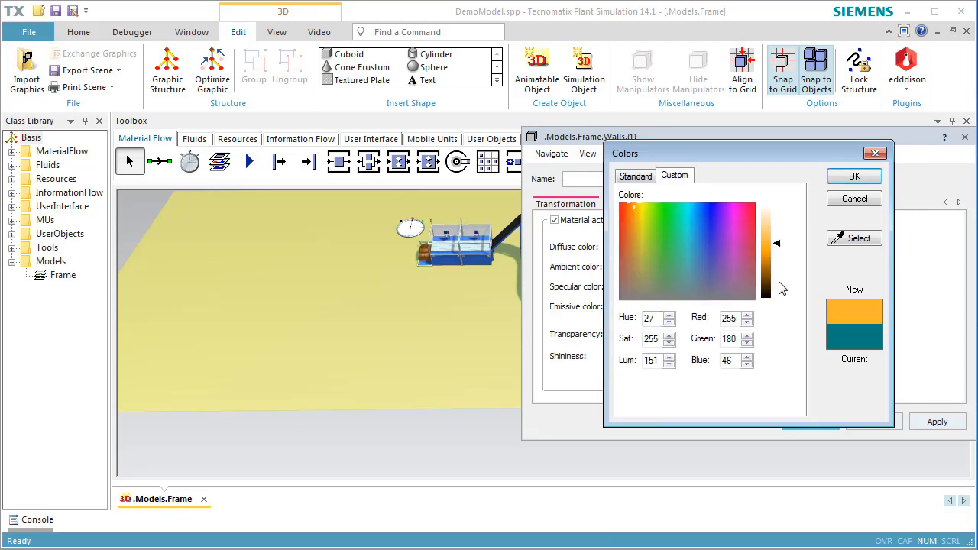
{"action": "left_click", "coordinate": [838, 179]}
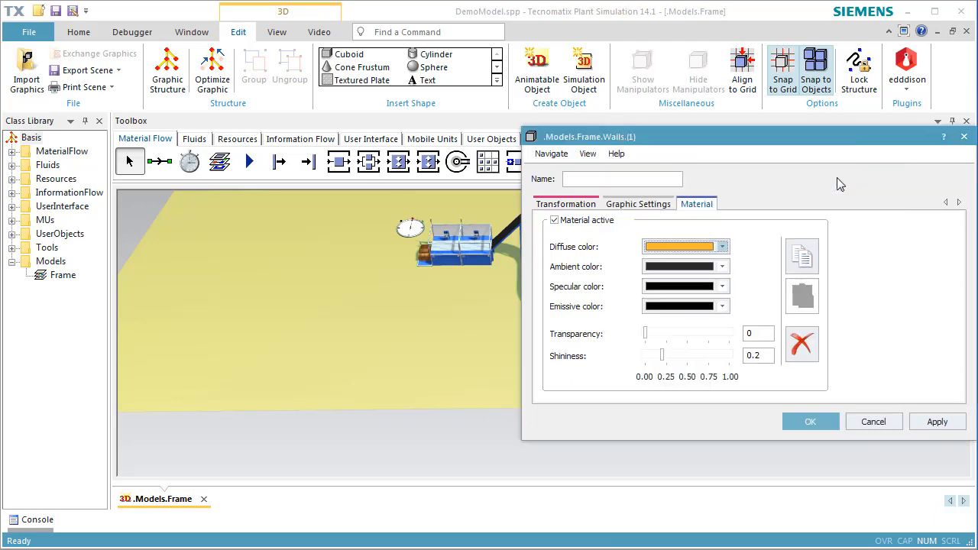
{"action": "left_click", "coordinate": [822, 425]}
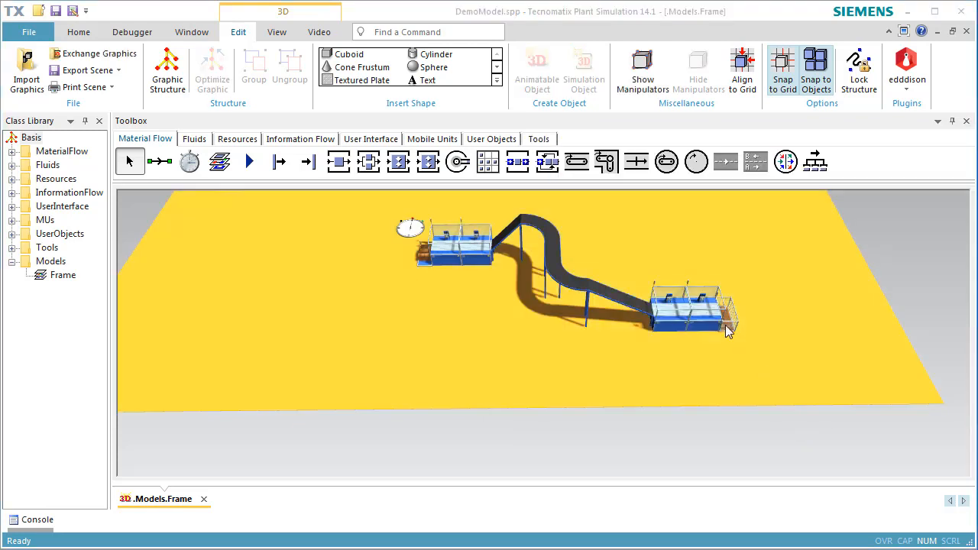
- Set up factory walls in the Walls graphic group with a width of 50 m, depth of 20 m and height of 5 m
{"action": "left_click", "coordinate": [496, 81]}
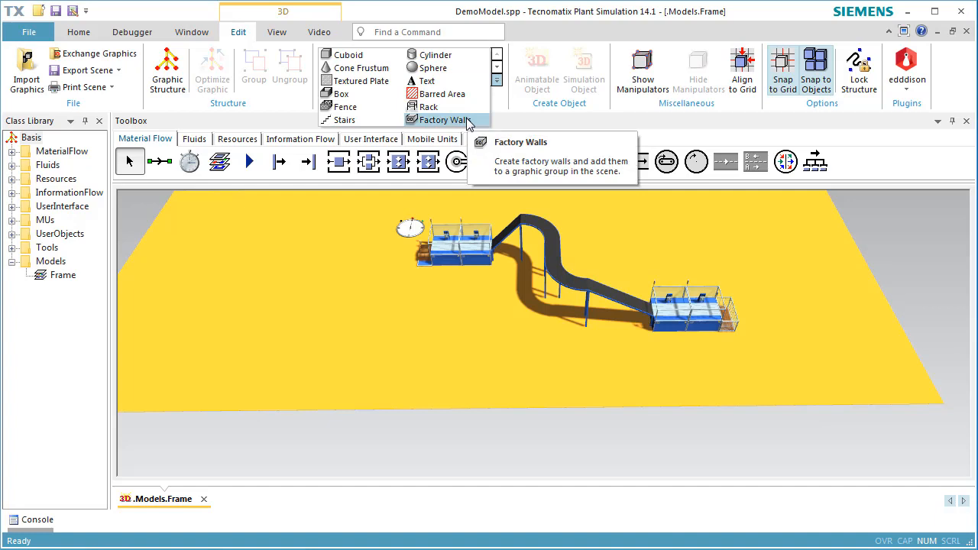
{"action": "left_click", "coordinate": [443, 120]}
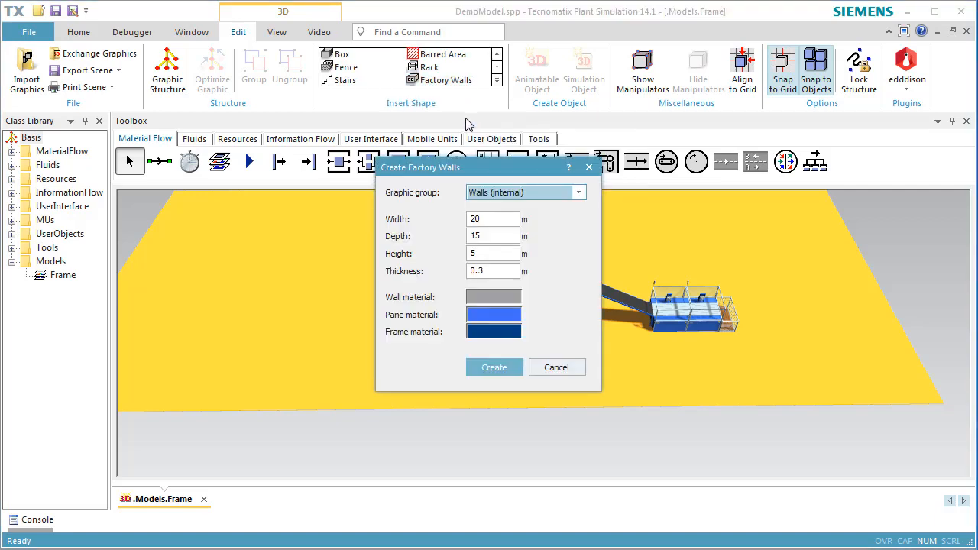
{"action": "double_click", "coordinate": [500, 219]}
{"action": "type", "text": "20"}
{"action": "key", "text": "BackSpace"}
{"action": "key", "text": "BackSpace"}
{"action": "type", "text": "50"}
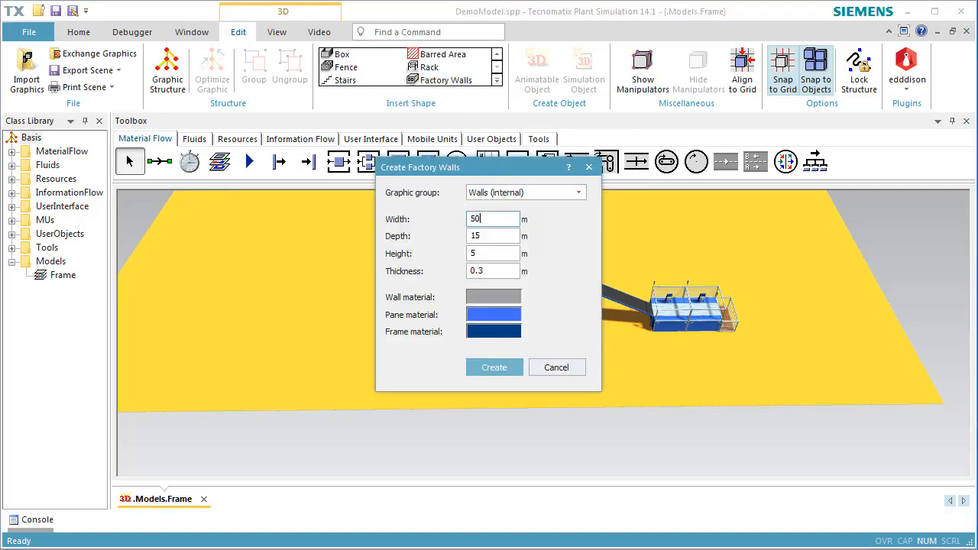
{"action": "double_click", "coordinate": [497, 235]}
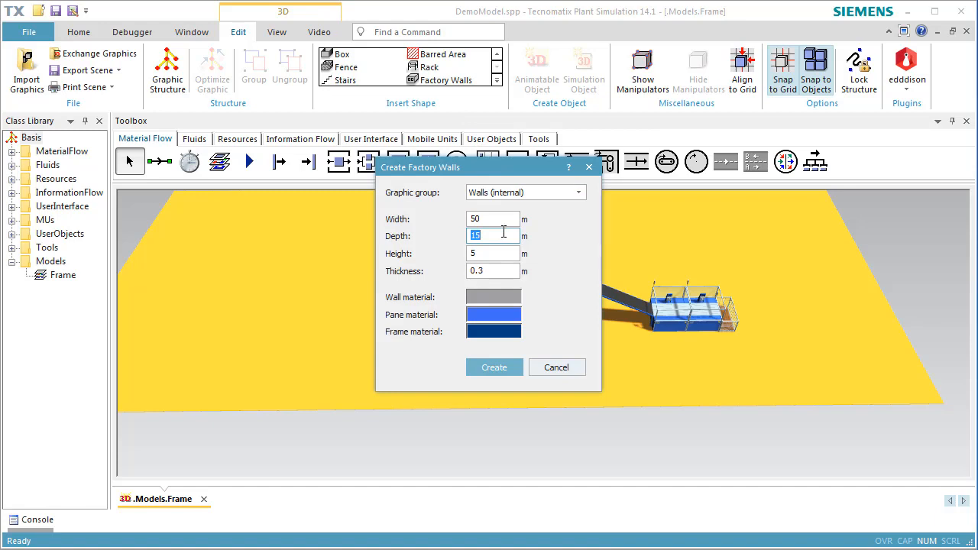
{"action": "type", "text": "20"}
{"action": "left_click", "coordinate": [506, 253]}
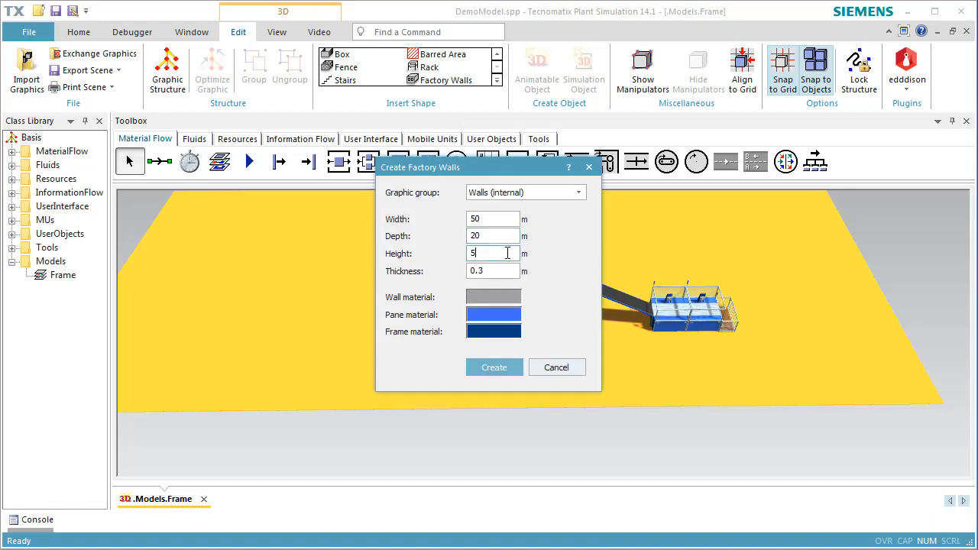
- Create the factory walls and place them so they enclose the floor cuboid
{"action": "left_click", "coordinate": [516, 370]}
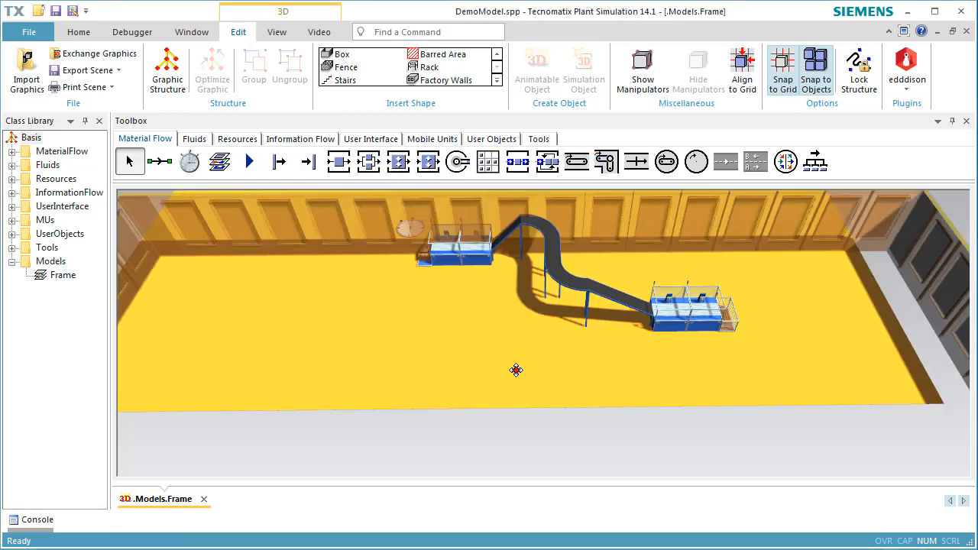
{"action": "scroll", "coordinate": [504, 358], "scroll_direction": "down", "scroll_amount": 6}
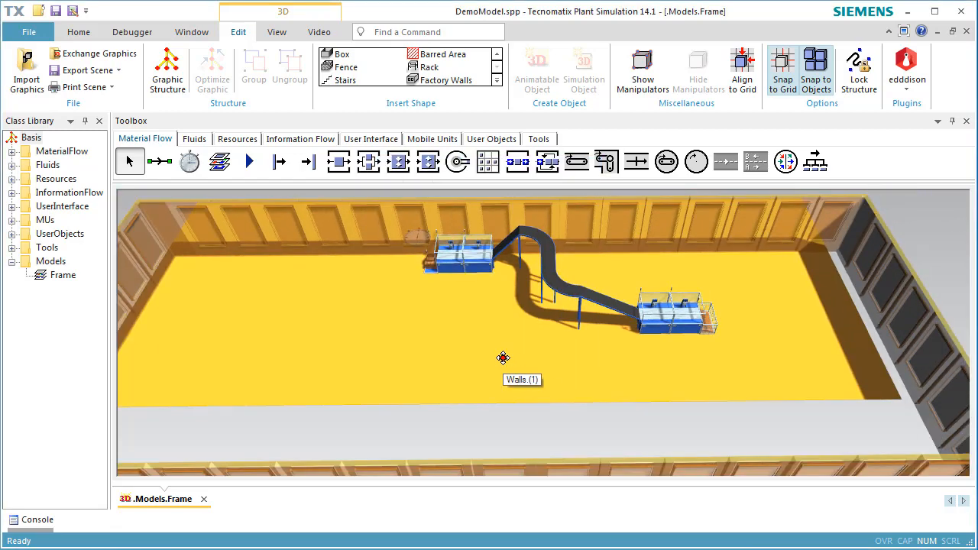
{"action": "left_click_drag", "start_coordinate": [512, 320], "coordinate": [494, 299]}
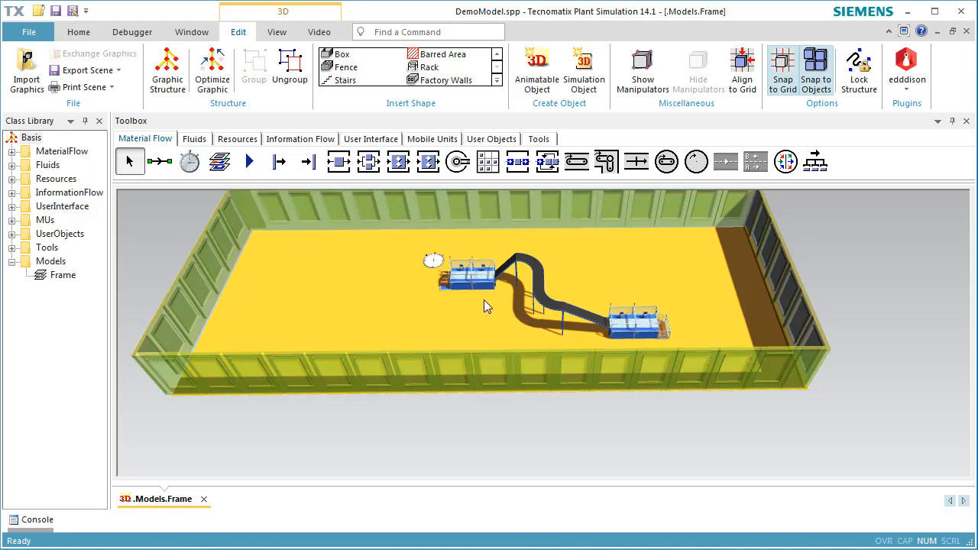
{"action": "left_click", "coordinate": [483, 434]}
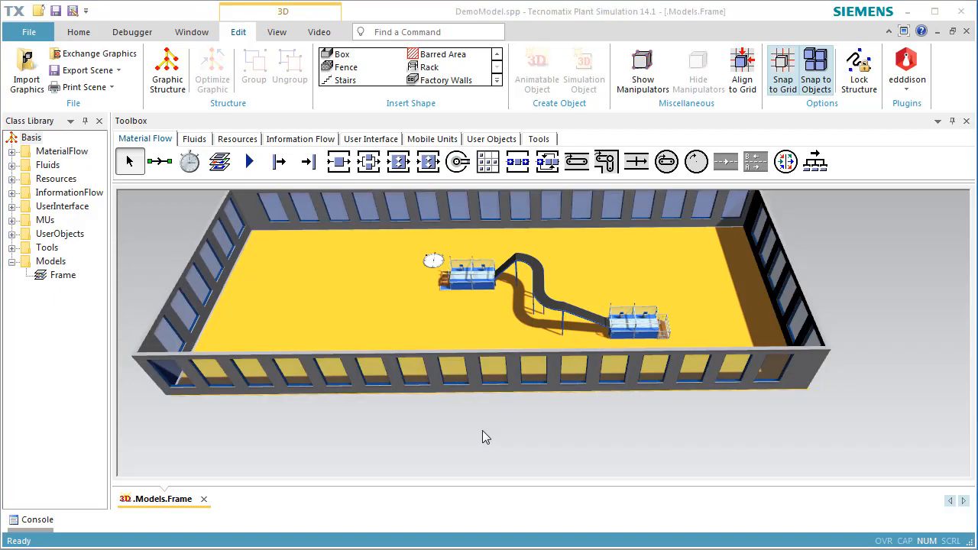
- Lock the Walls graphic group in the 3D properties of the frame
{"action": "right_click", "coordinate": [482, 431]}
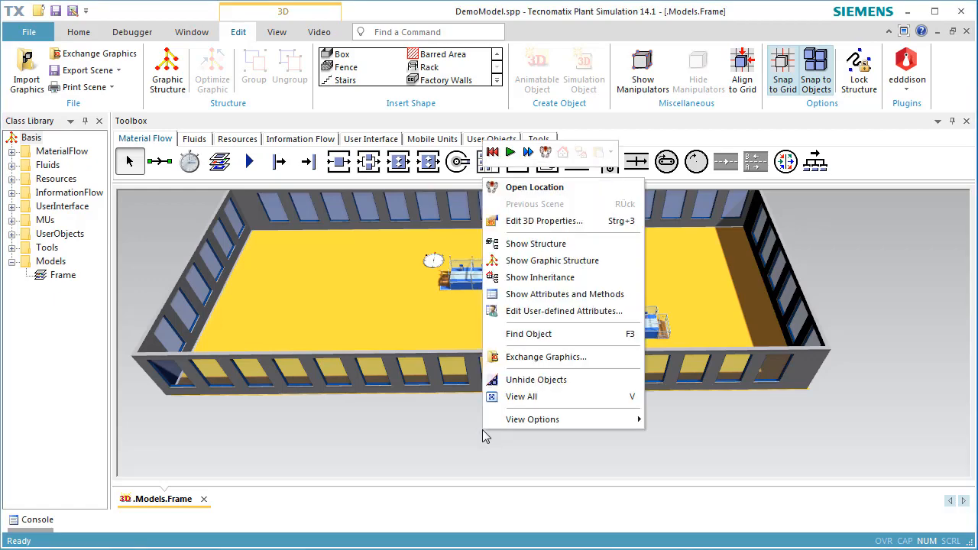
{"action": "left_click", "coordinate": [540, 222]}
{"action": "left_click", "coordinate": [830, 196]}
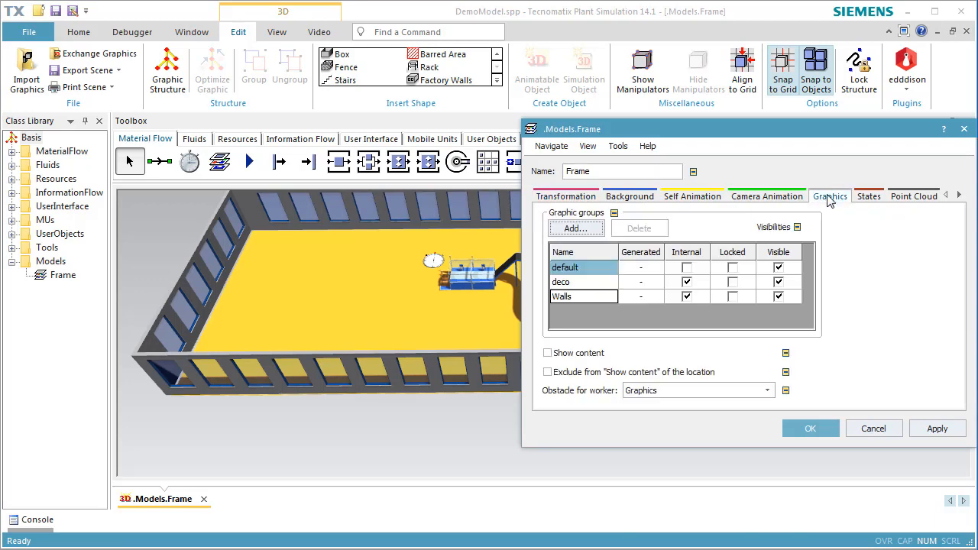
{"action": "left_click", "coordinate": [732, 297]}
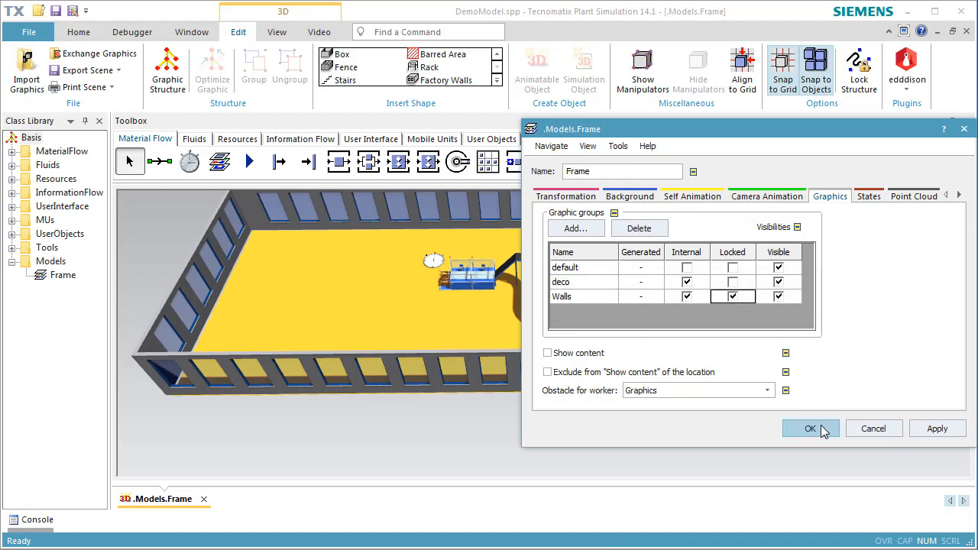
{"action": "left_click", "coordinate": [810, 428]}
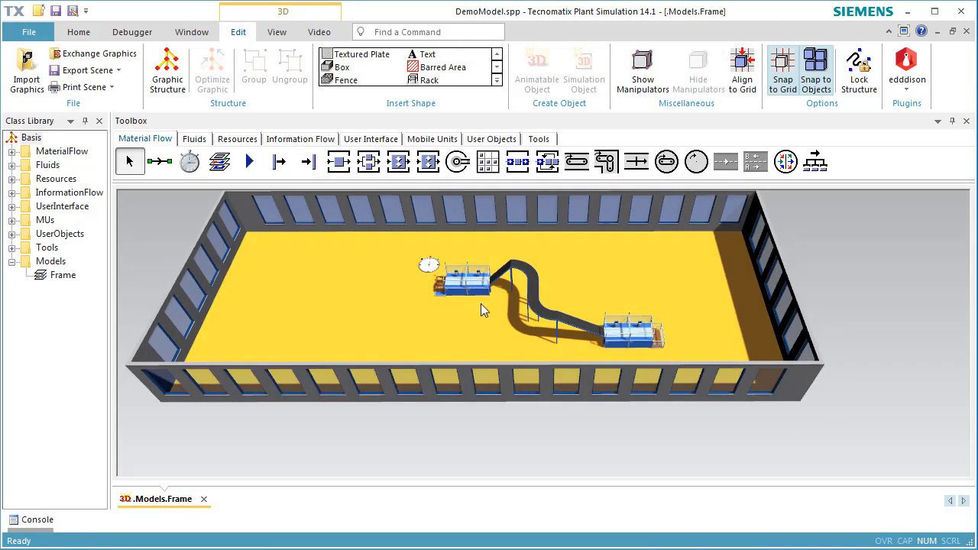
- Create a 1 × 2 m textured plate, 0.6 m thick, from schaltschrank-02.jpg in the deco graphic group and place it on the floor
{"action": "scroll", "coordinate": [460, 322], "scroll_direction": "up", "scroll_amount": 6}
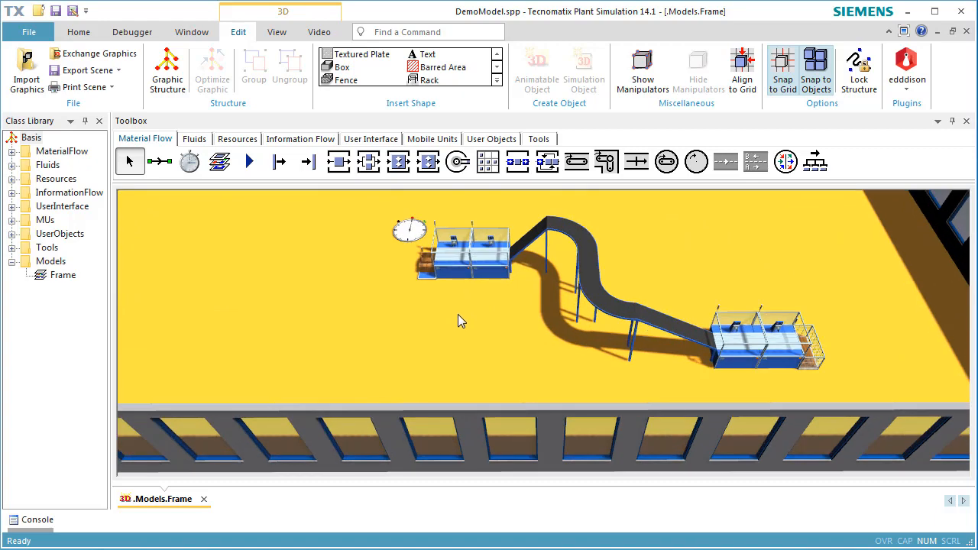
{"action": "left_click", "coordinate": [497, 80]}
{"action": "left_click", "coordinate": [373, 82]}
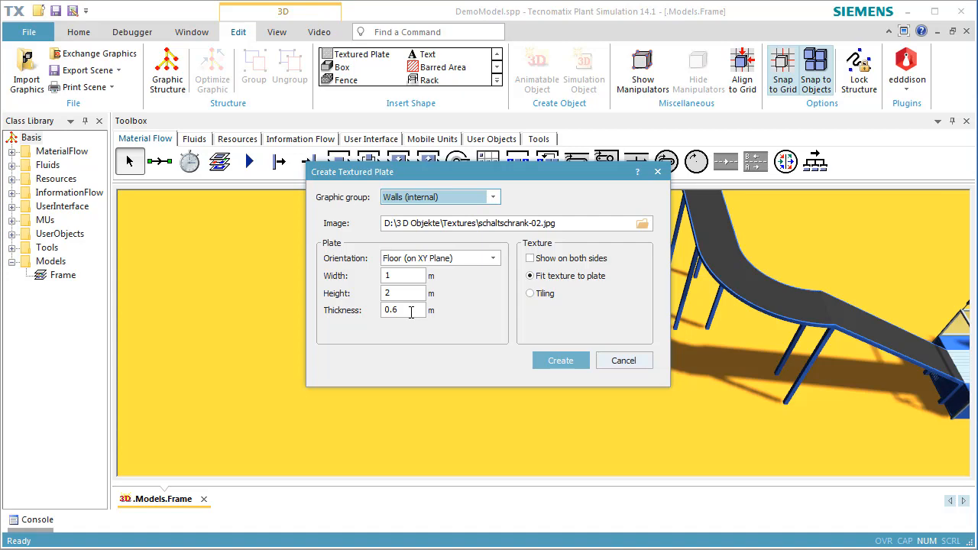
{"action": "left_click", "coordinate": [642, 223]}
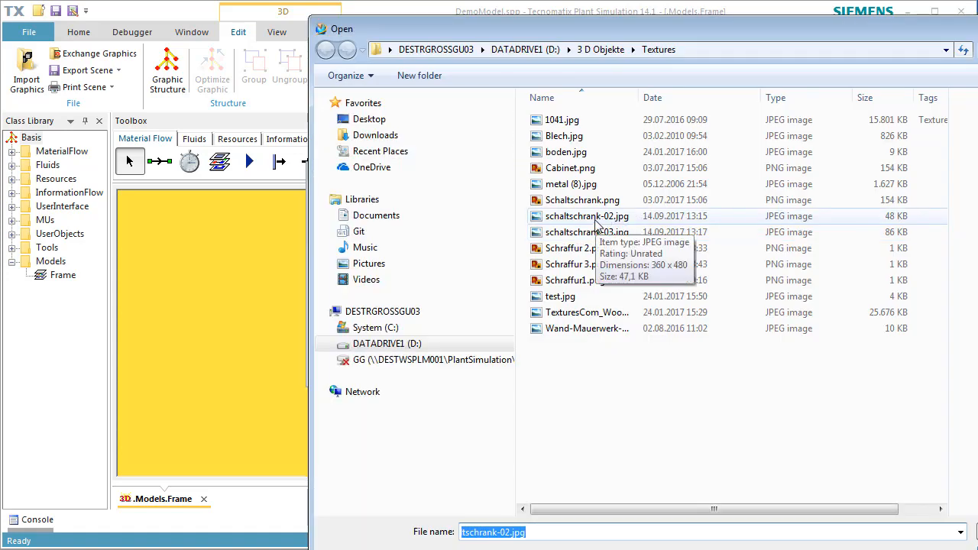
{"action": "left_click", "coordinate": [603, 220]}
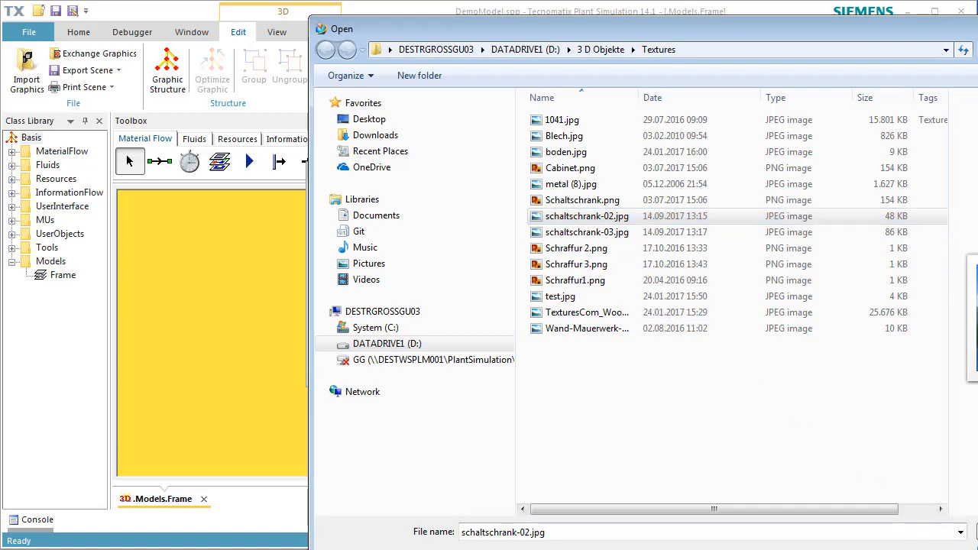
{"action": "key", "text": "Return"}
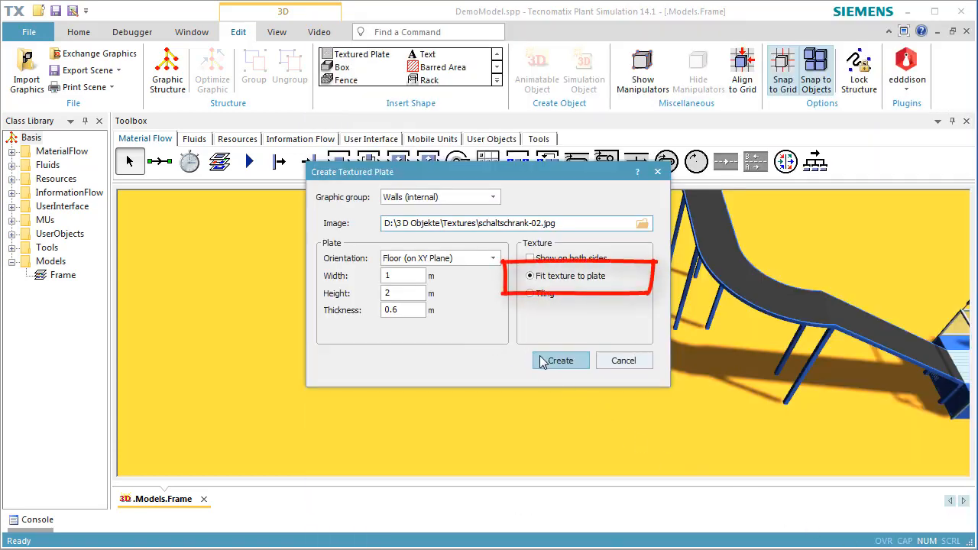
{"action": "left_click", "coordinate": [473, 197]}
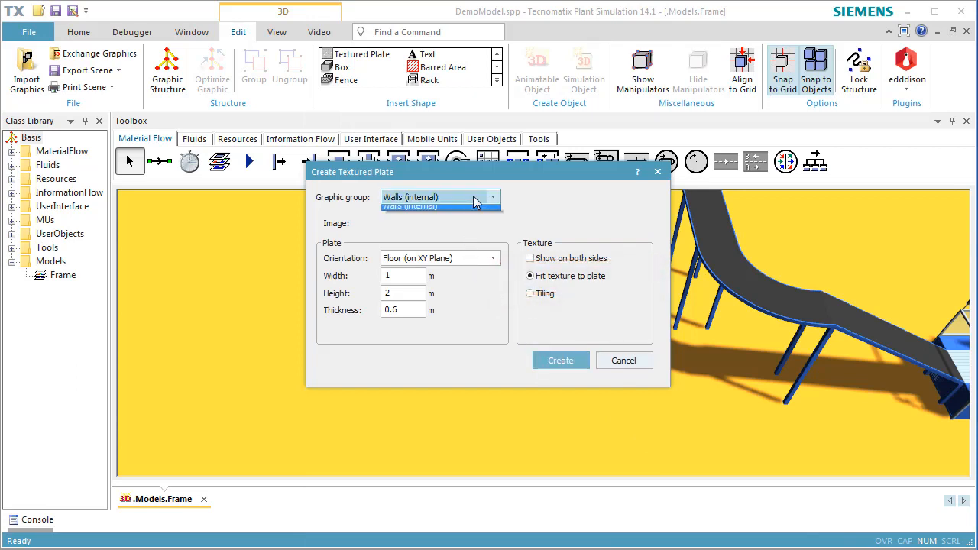
{"action": "left_click", "coordinate": [470, 222]}
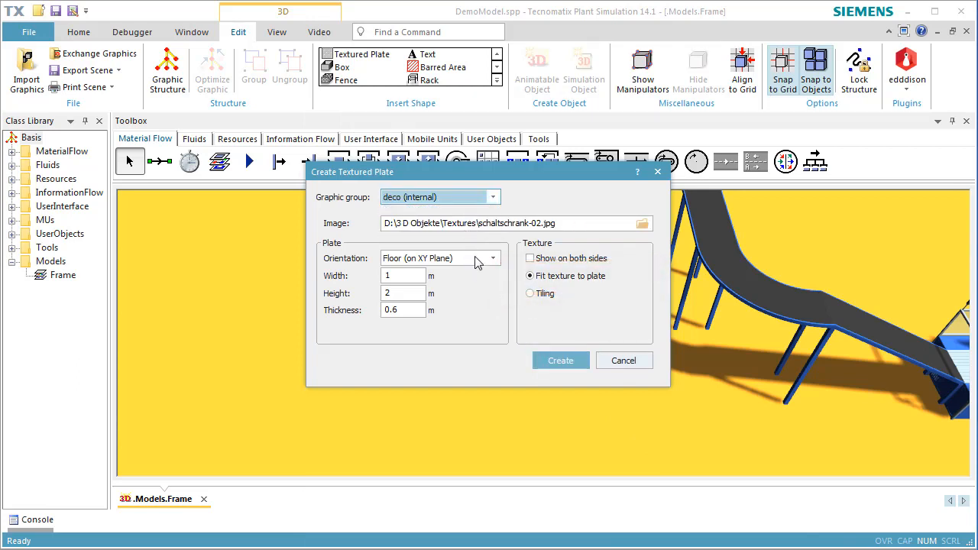
{"action": "left_click", "coordinate": [548, 362]}
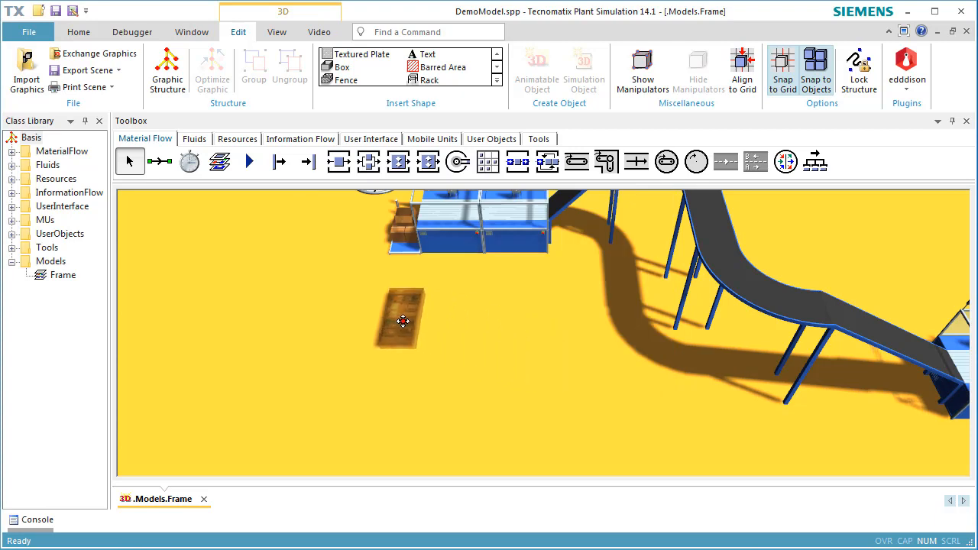
{"action": "left_click", "coordinate": [324, 324]}
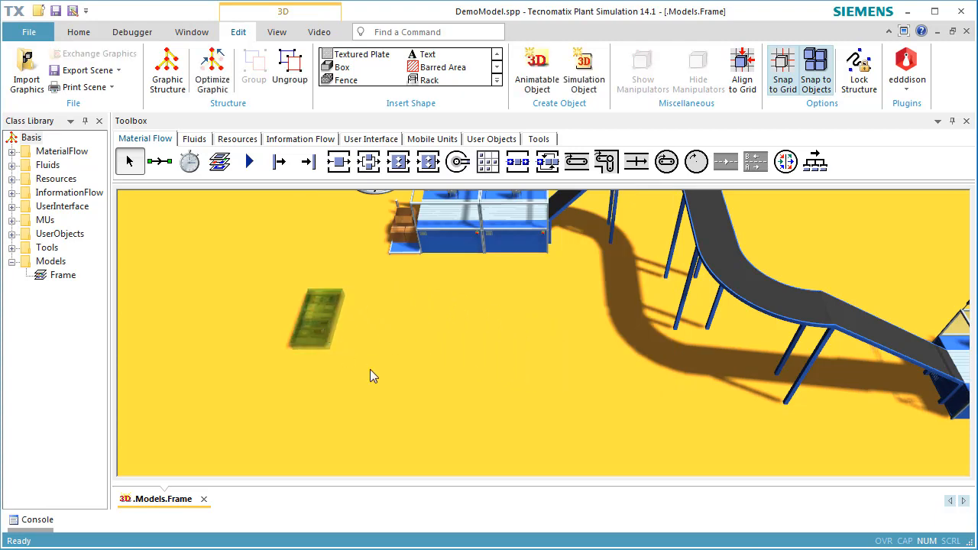
- Rotate the textured plate by 90° about the X axis and set its Z position to 1 m
{"action": "key", "text": "ctrl+3"}
{"action": "right_click", "coordinate": [314, 328]}
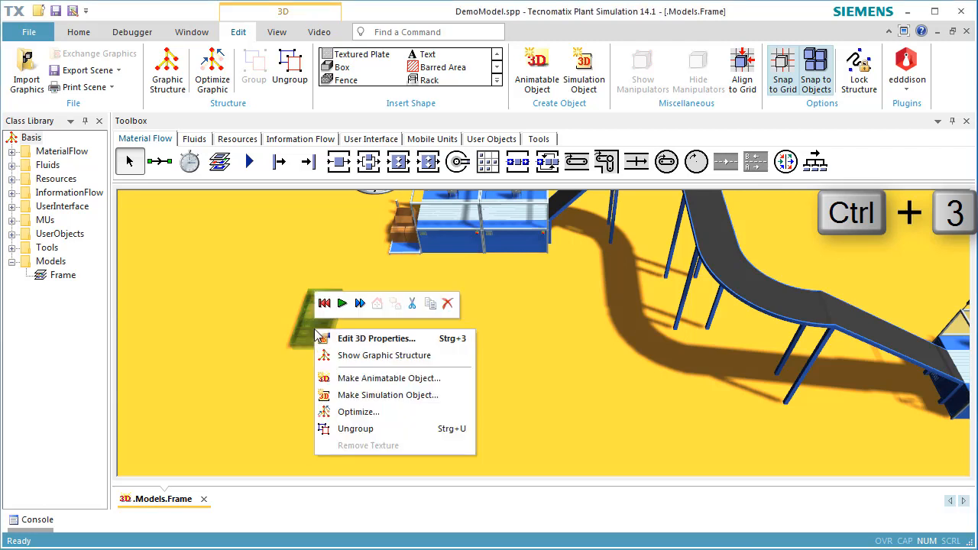
{"action": "left_click", "coordinate": [359, 339]}
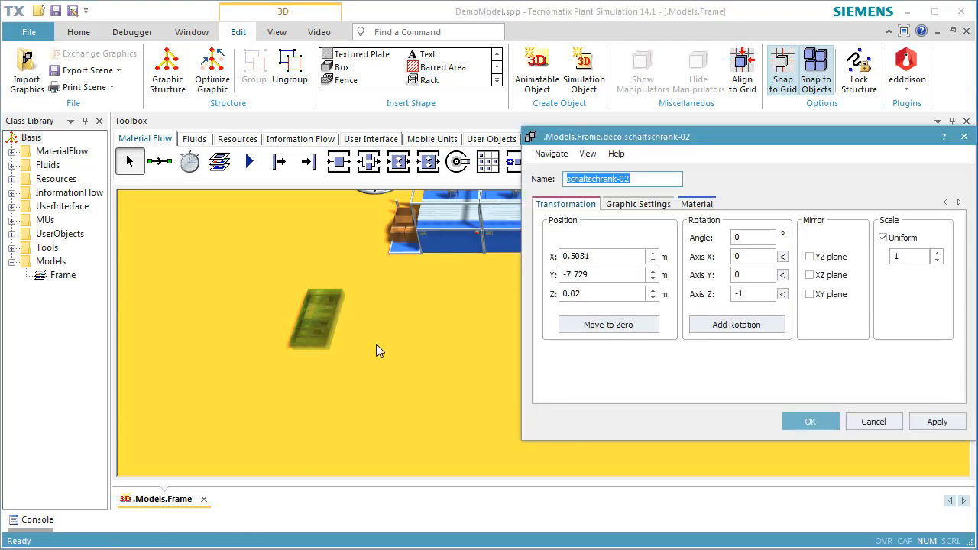
{"action": "left_click", "coordinate": [782, 256]}
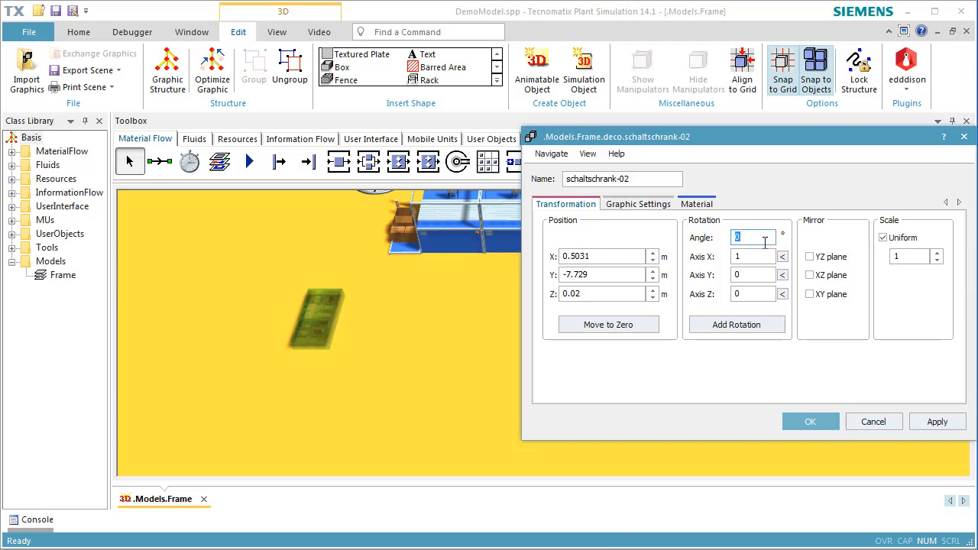
{"action": "type", "text": "90"}
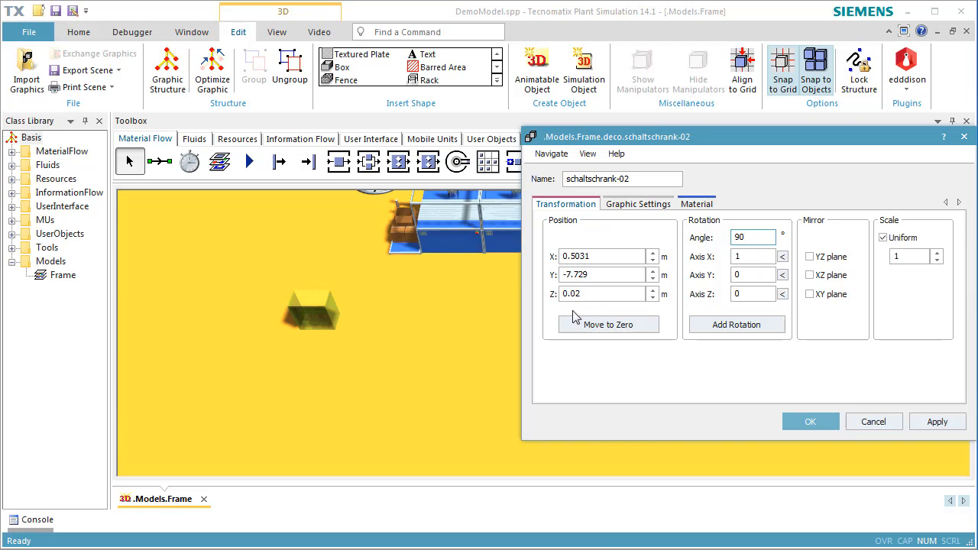
{"action": "left_click_drag", "start_coordinate": [596, 294], "coordinate": [552, 291]}
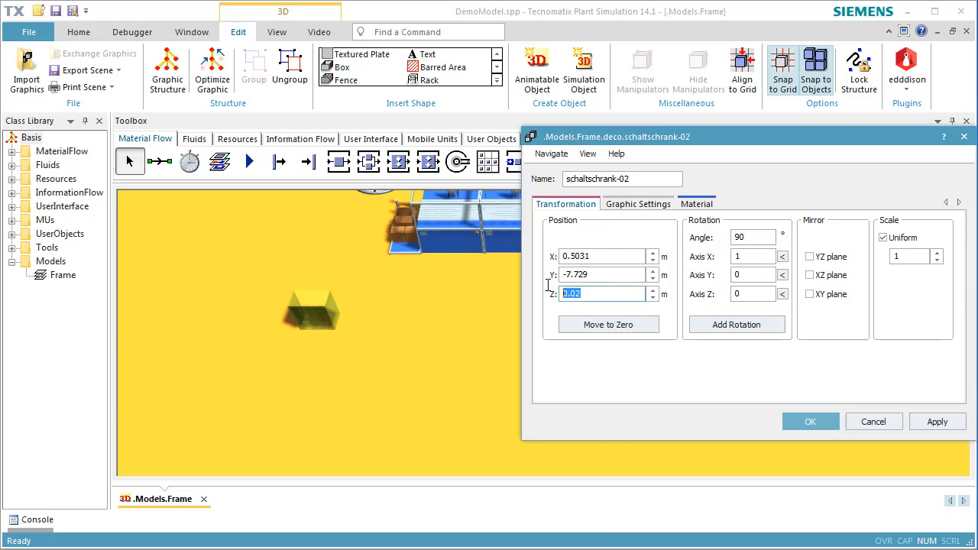
{"action": "type", "text": "1"}
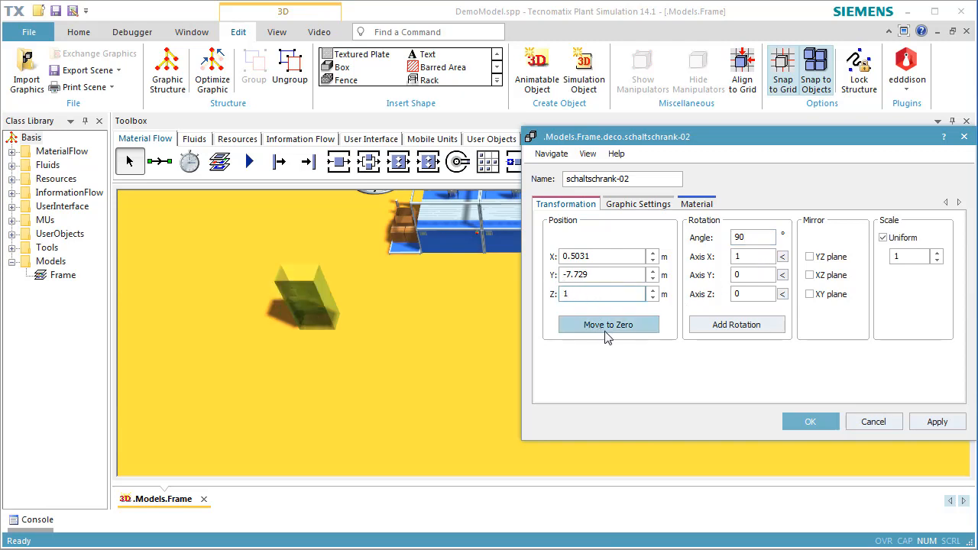
{"action": "left_click", "coordinate": [809, 420]}
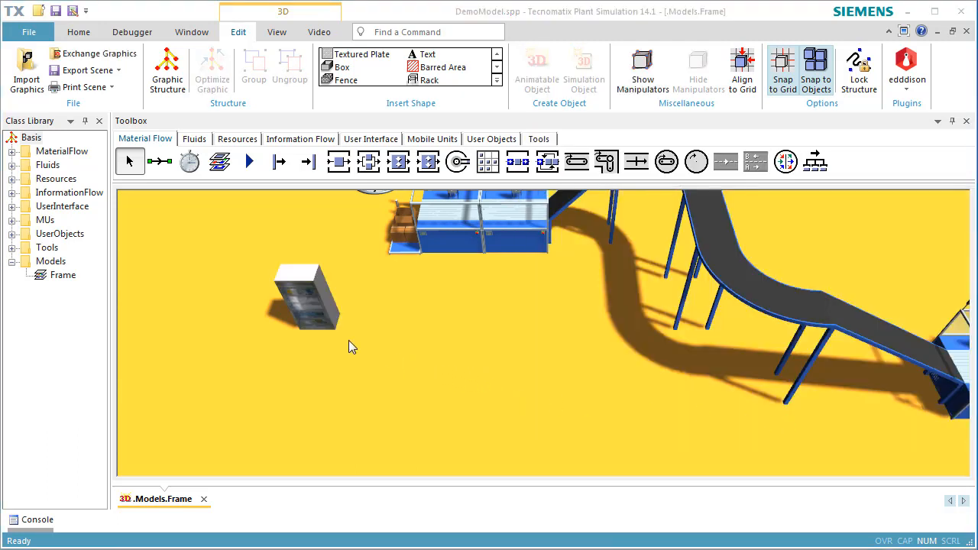
- Show the graphic structure of the upright cabinet and expand its schaltschrank-02 group in deco
{"action": "scroll", "coordinate": [347, 370], "scroll_direction": "up", "scroll_amount": 5}
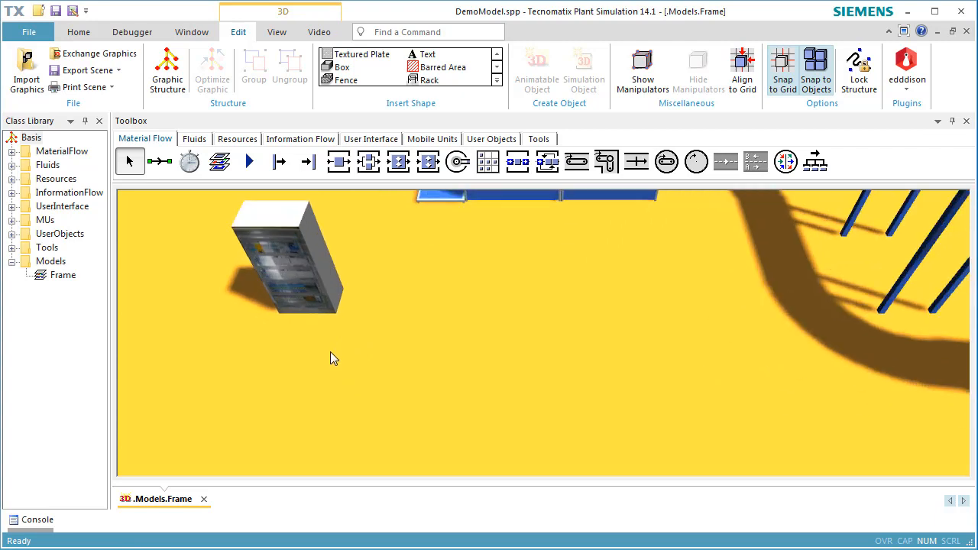
{"action": "middle_click_drag", "start_coordinate": [326, 358], "coordinate": [344, 315]}
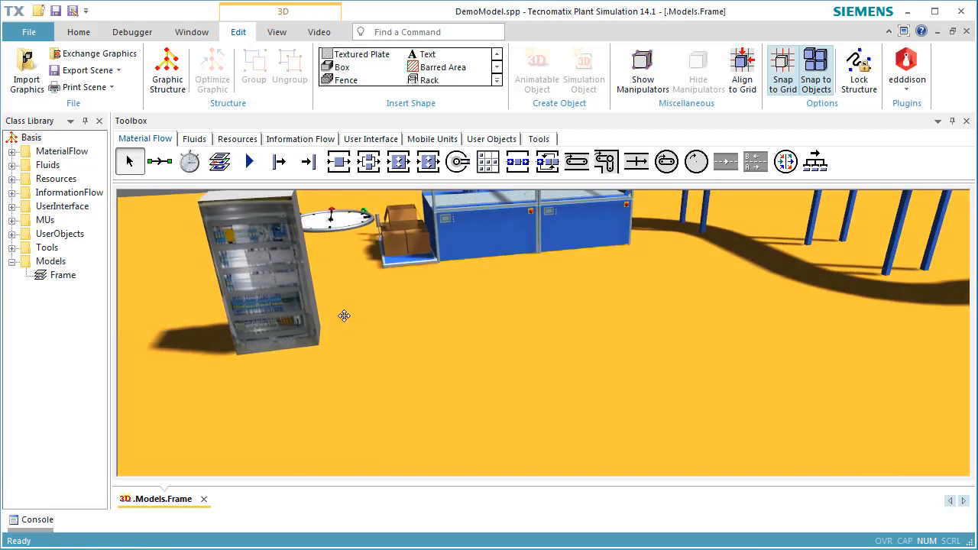
{"action": "left_click", "coordinate": [292, 314]}
{"action": "right_click", "coordinate": [281, 312]}
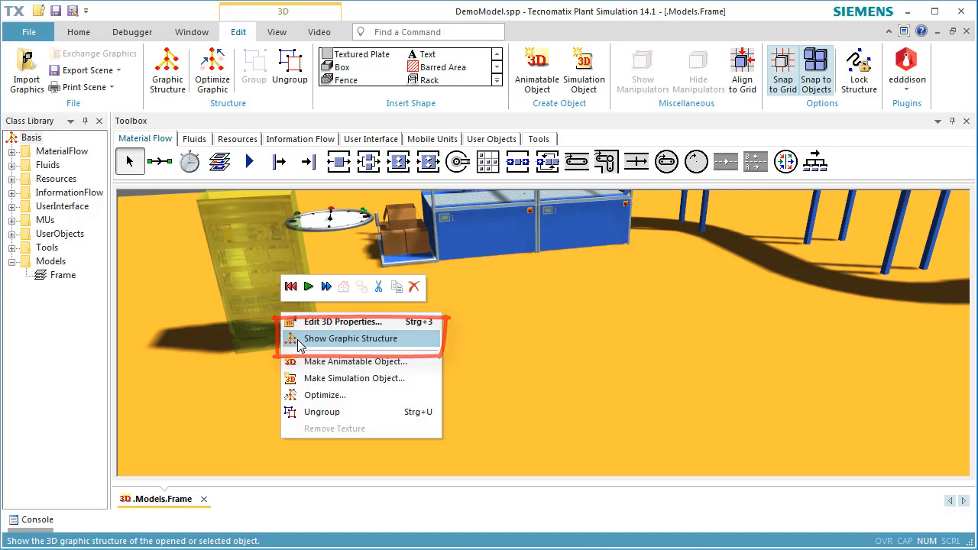
{"action": "left_click", "coordinate": [299, 342]}
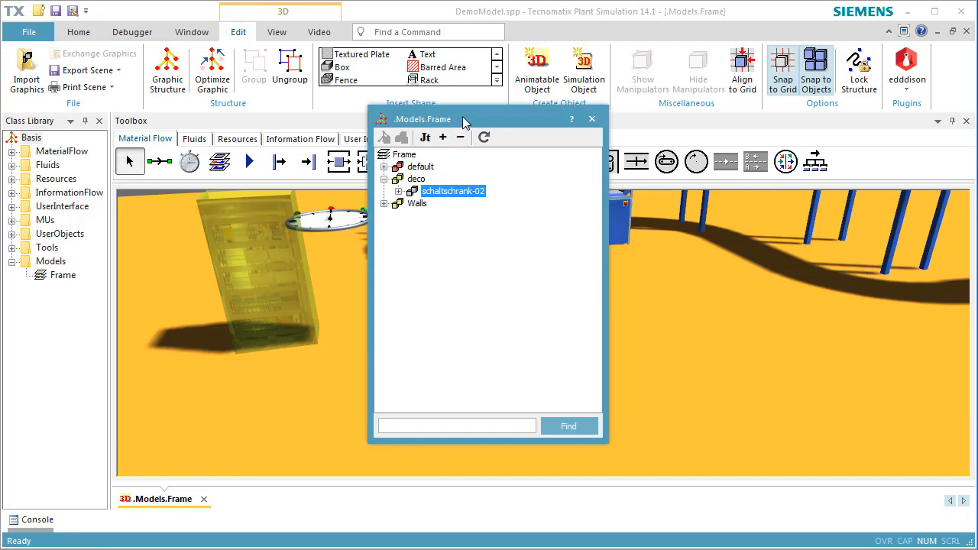
{"action": "left_click_drag", "start_coordinate": [465, 122], "coordinate": [581, 135]}
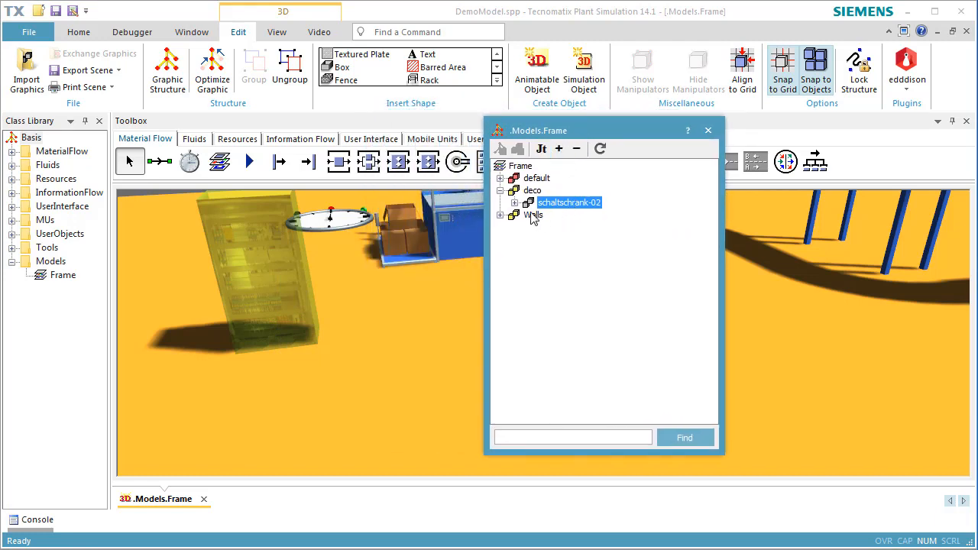
{"action": "left_click", "coordinate": [514, 202]}
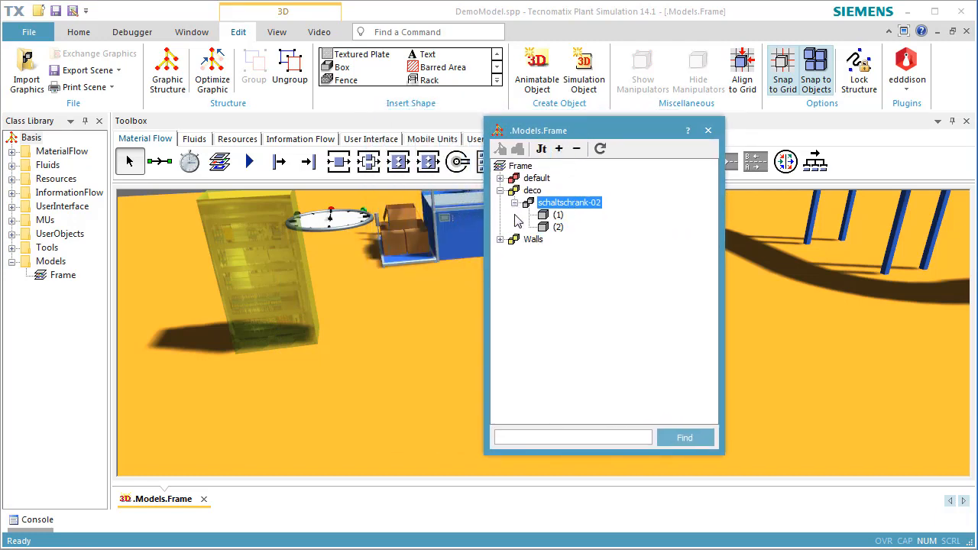
- Activate the material of part (2) of schaltschrank-02 with a teal diffuse color, then close the graphic structure
{"action": "left_click", "coordinate": [543, 219]}
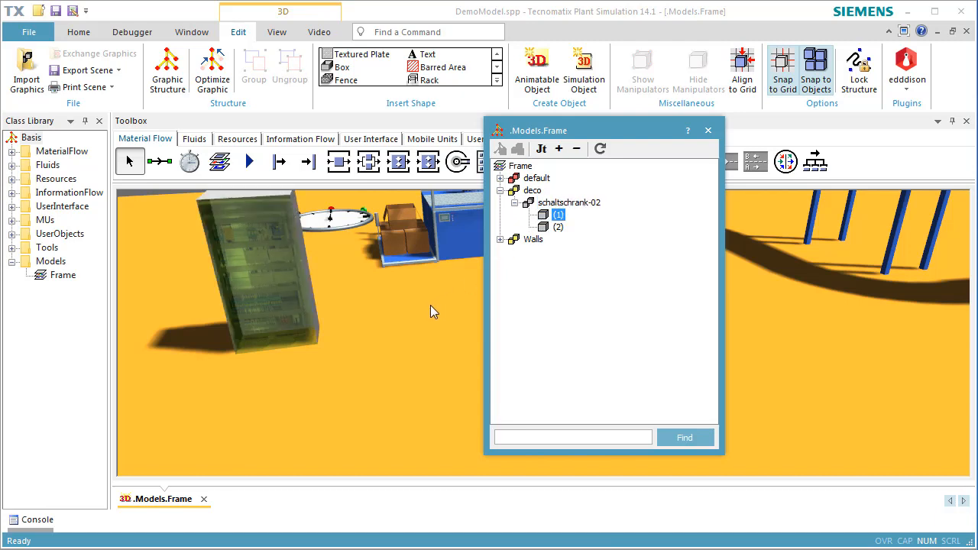
{"action": "left_click", "coordinate": [544, 227]}
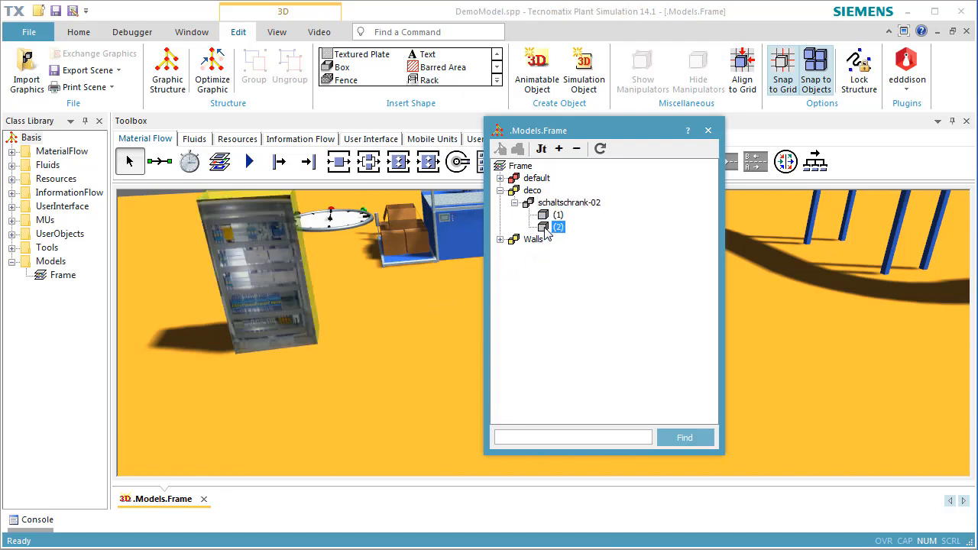
{"action": "right_click", "coordinate": [546, 232]}
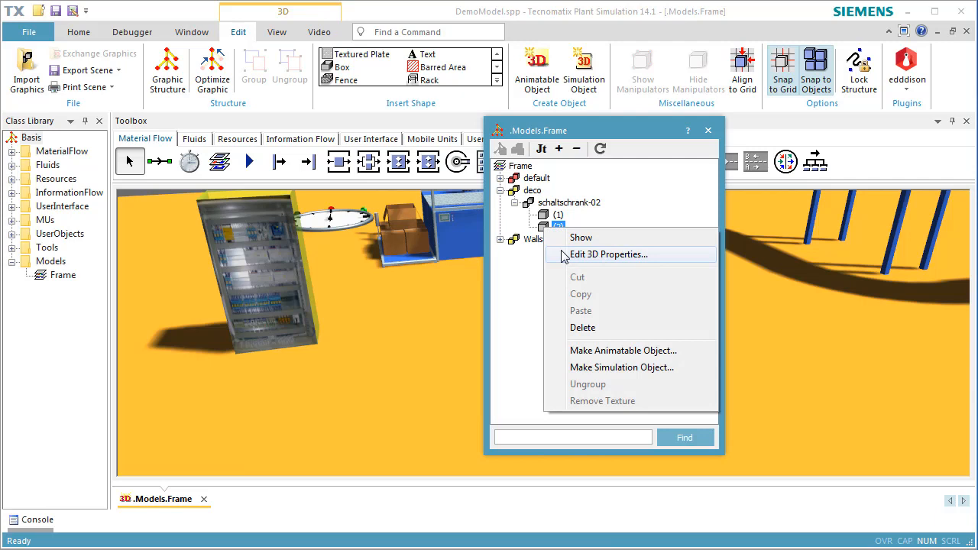
{"action": "left_click", "coordinate": [604, 254]}
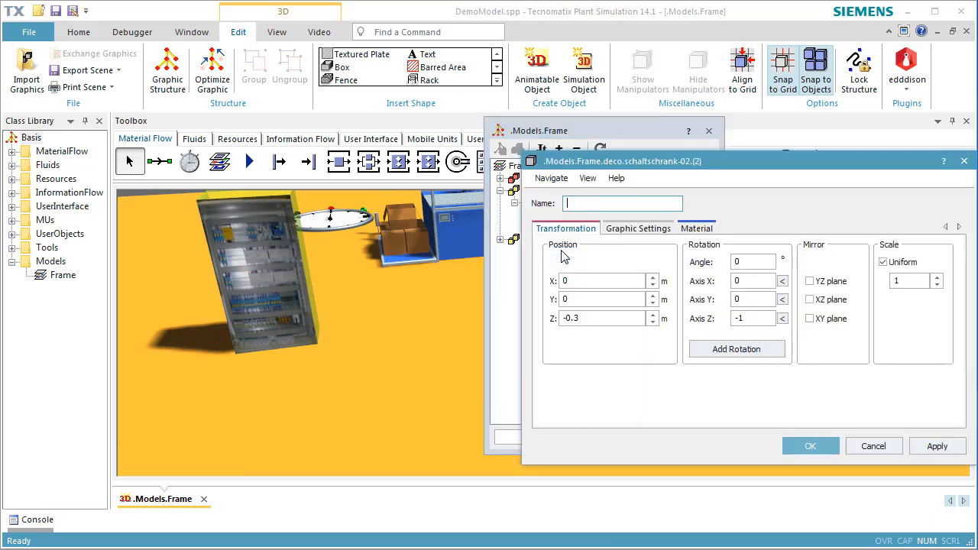
{"action": "left_click", "coordinate": [695, 229]}
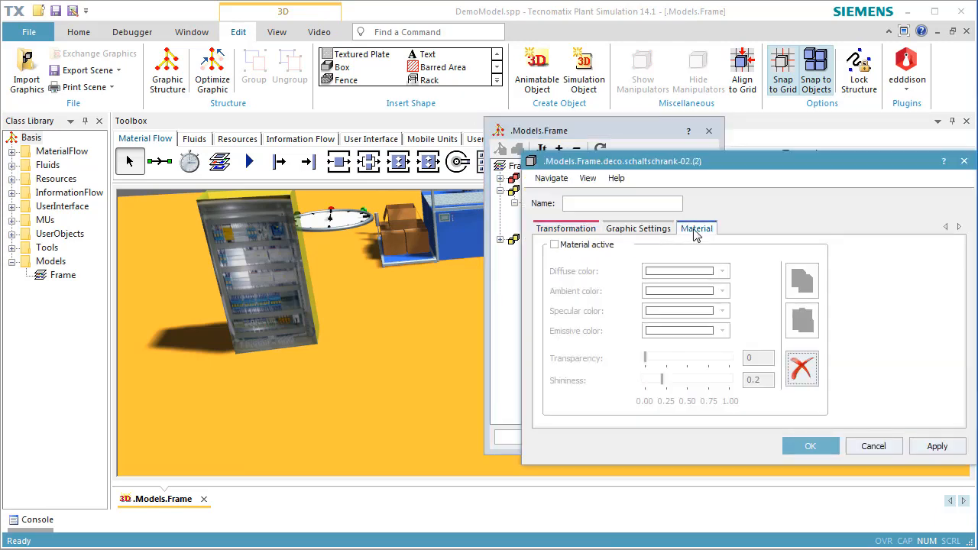
{"action": "left_click", "coordinate": [593, 246]}
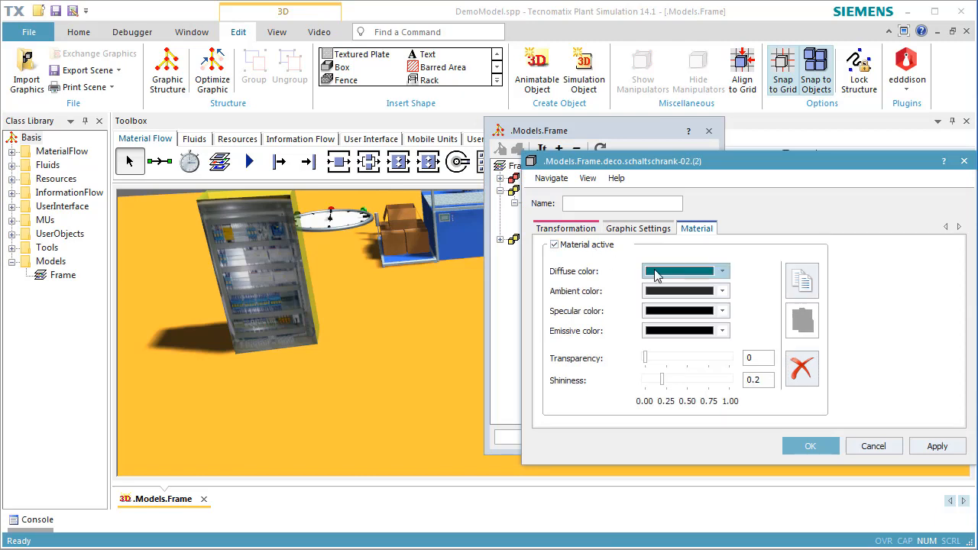
{"action": "left_click", "coordinate": [809, 446]}
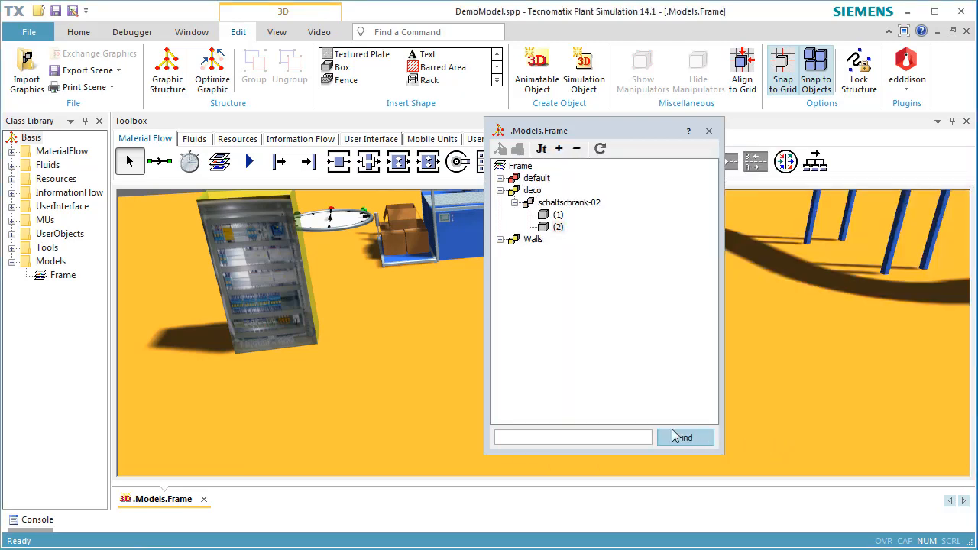
{"action": "left_click", "coordinate": [456, 362]}
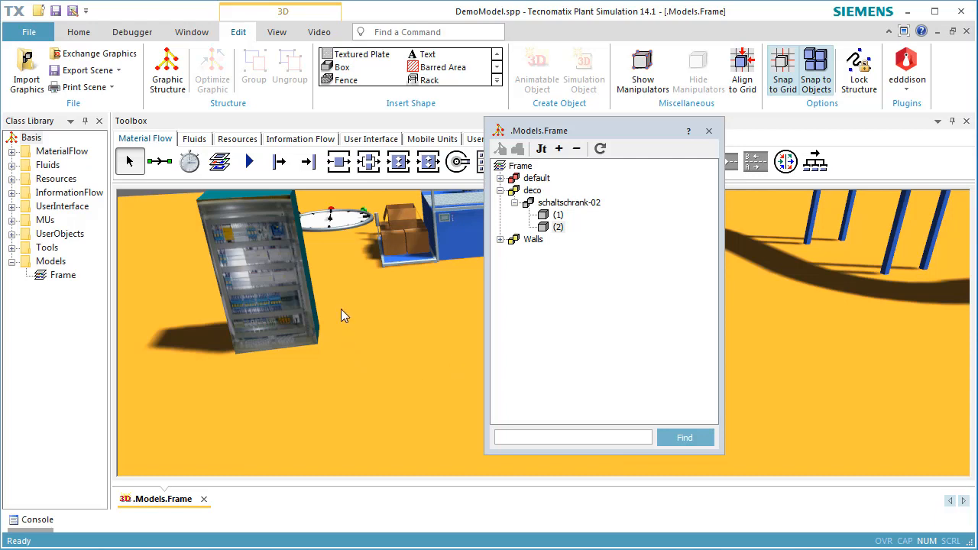
{"action": "right_click_drag", "start_coordinate": [341, 309], "coordinate": [308, 316]}
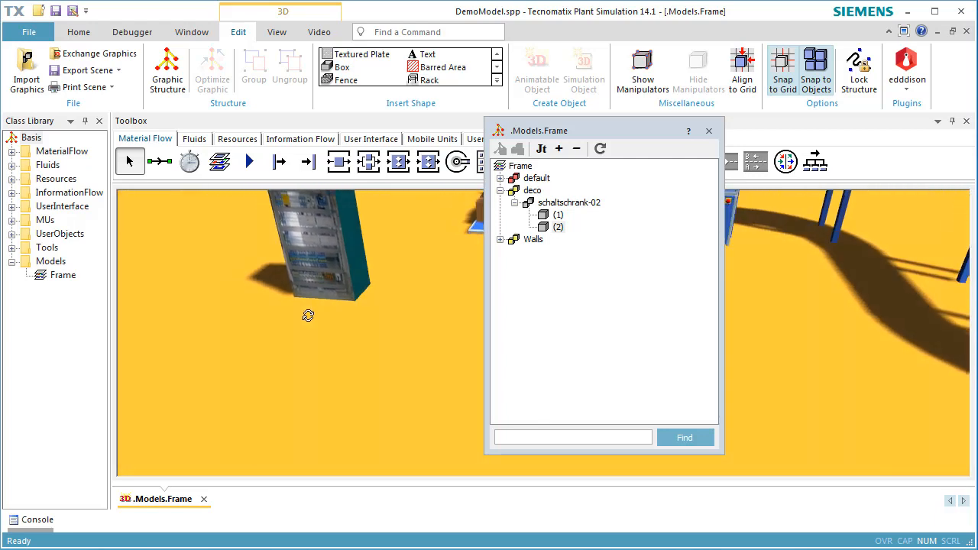
{"action": "left_click", "coordinate": [709, 131]}
- Import Rack.jt into the deco graphic group beside the control cabinet, positioned as shown in the view with the Z-axis pointing up
{"action": "scroll", "coordinate": [599, 323], "scroll_direction": "down", "scroll_amount": 5}
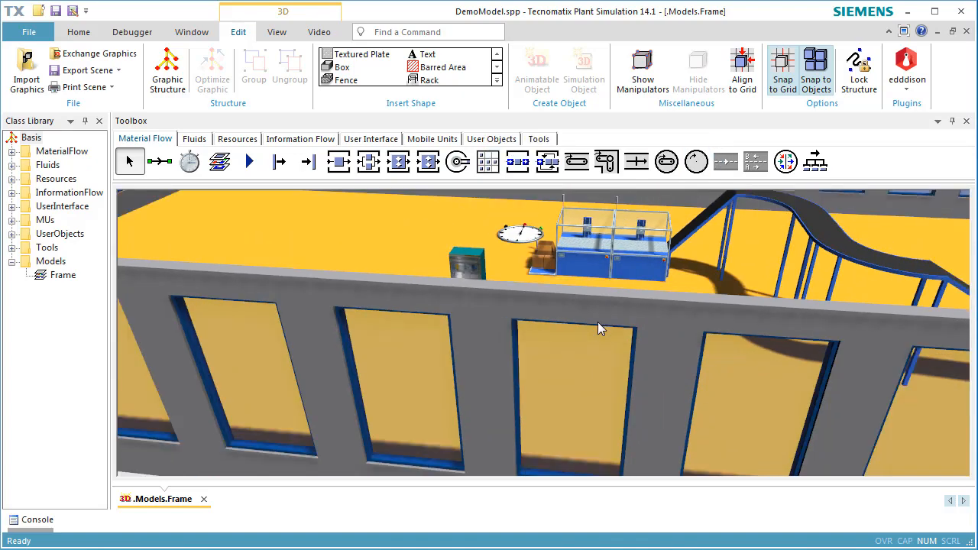
{"action": "right_click_drag", "start_coordinate": [598, 327], "coordinate": [605, 344]}
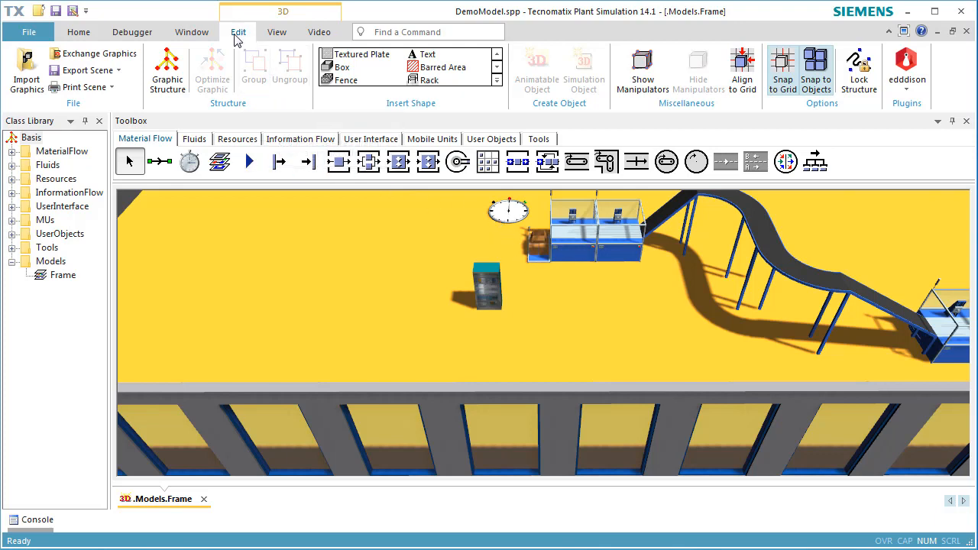
{"action": "left_click", "coordinate": [41, 77]}
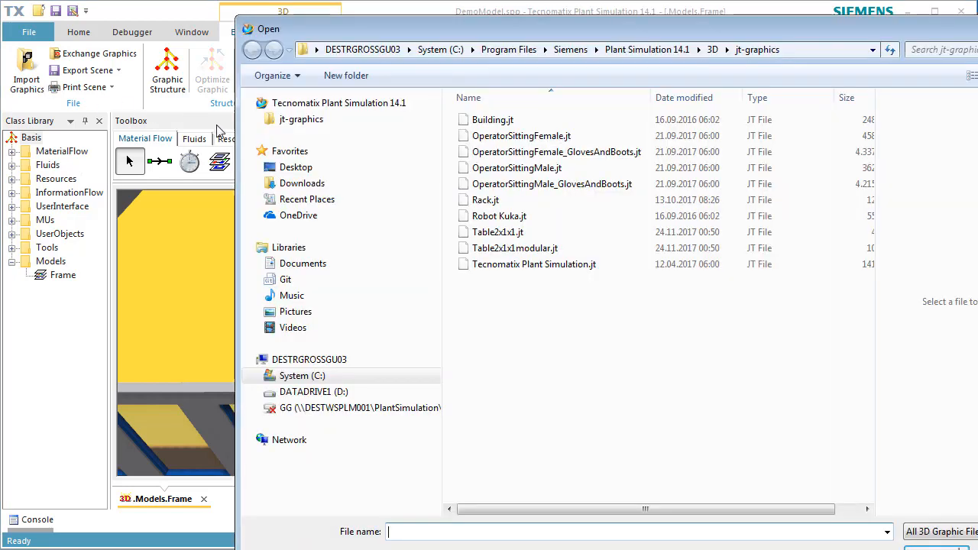
{"action": "left_click", "coordinate": [498, 201]}
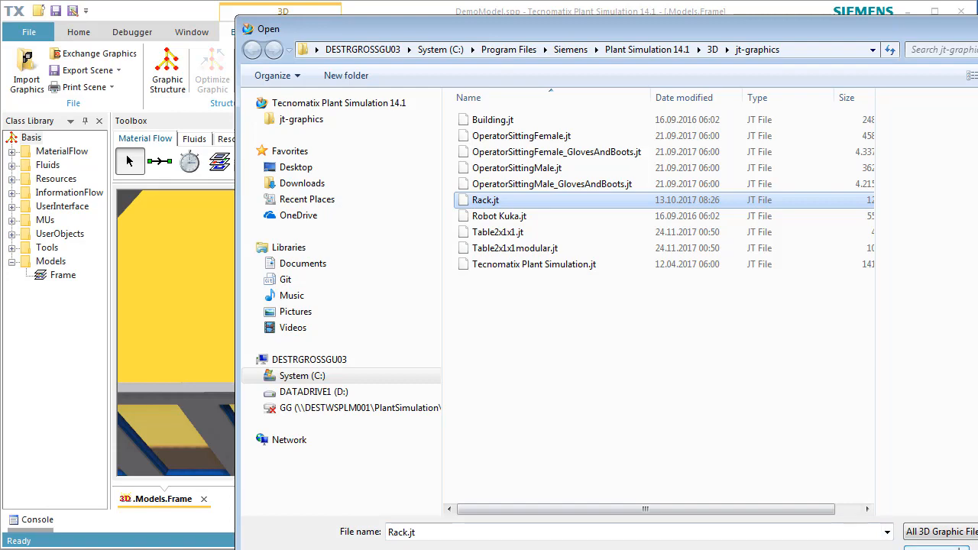
{"action": "left_click", "coordinate": [936, 549]}
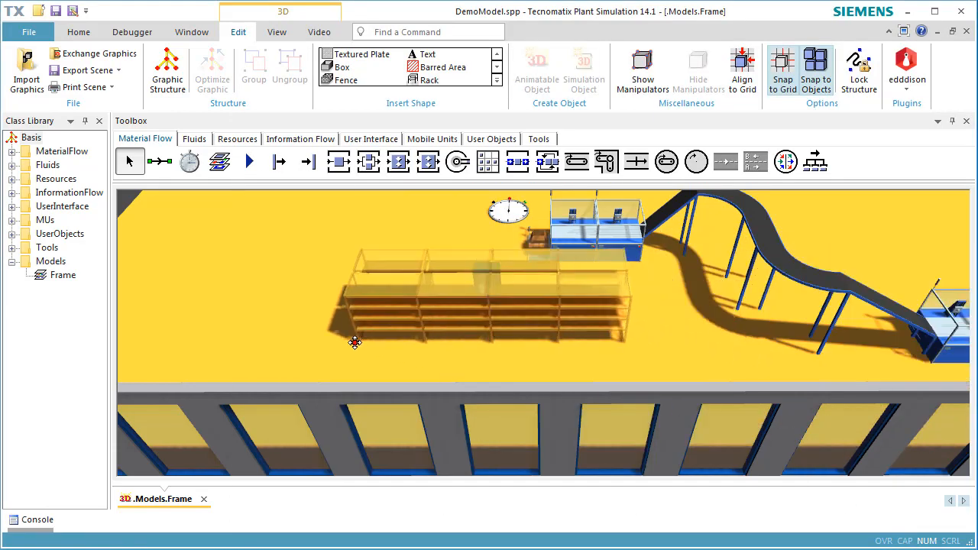
{"action": "left_click", "coordinate": [189, 285]}
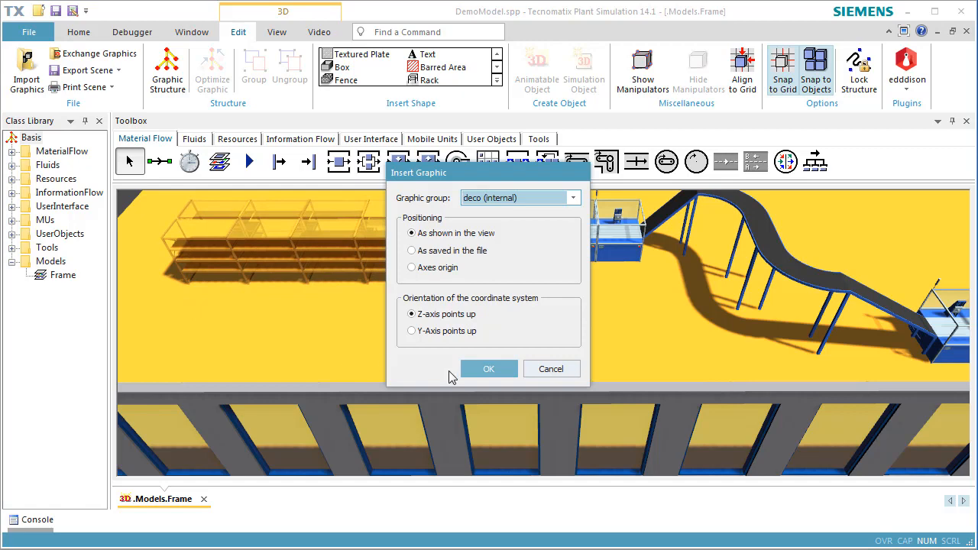
{"action": "left_click", "coordinate": [471, 370]}
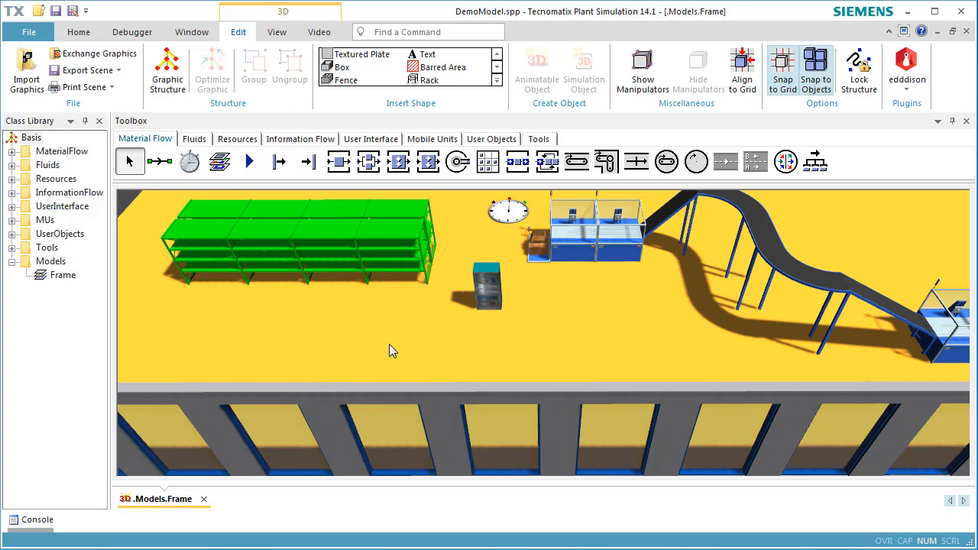
- Create a deco rack with 1.5 m bay width, 1 m bay height, 0.8 m depth, 3 bays and 4 boards, placed behind the green rack
{"action": "right_click", "coordinate": [585, 307]}
{"action": "left_click_drag", "start_coordinate": [570, 299], "coordinate": [358, 451]}
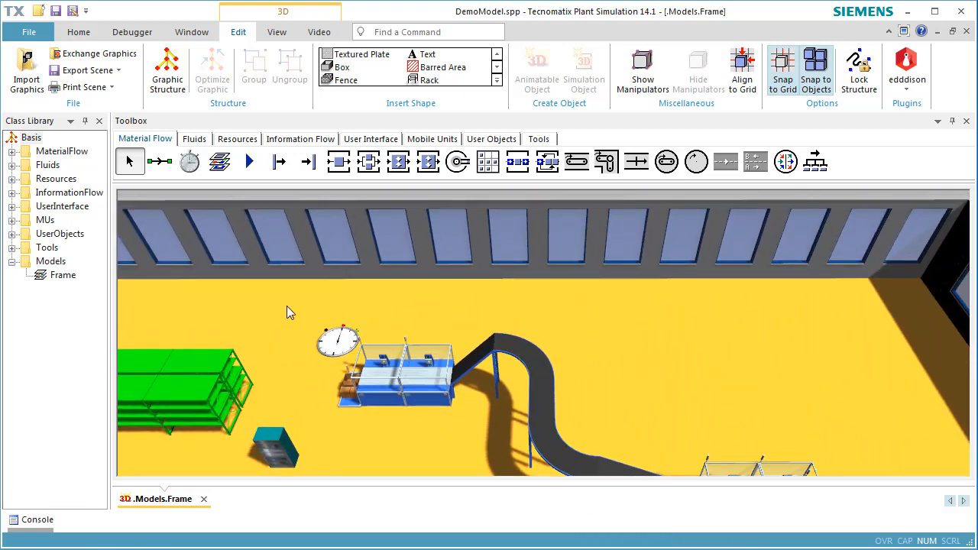
{"action": "left_click", "coordinate": [427, 82]}
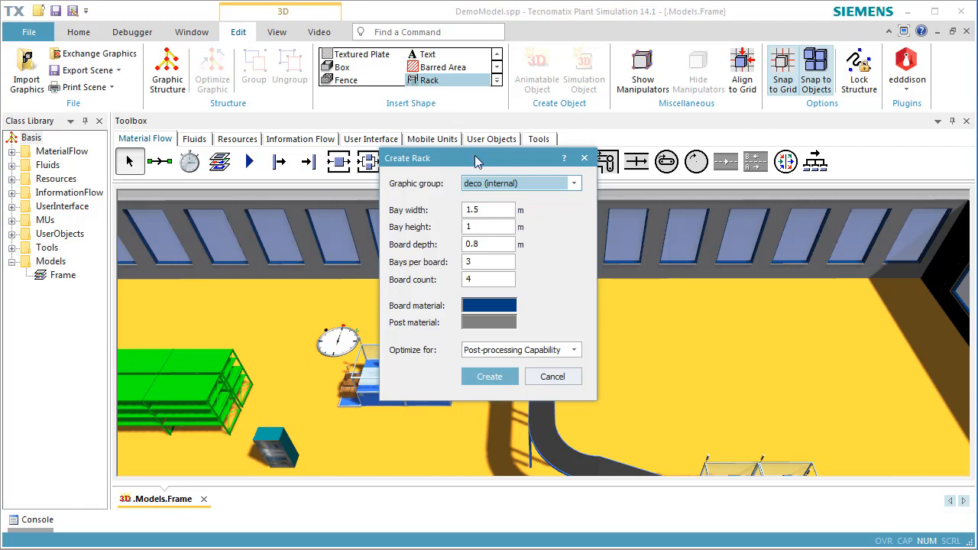
{"action": "left_click_drag", "start_coordinate": [474, 156], "coordinate": [371, 140]}
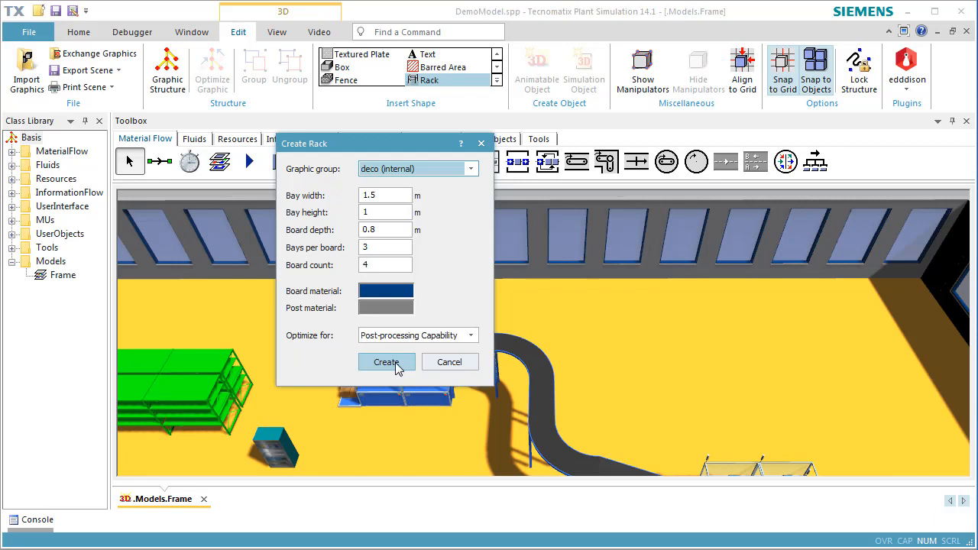
{"action": "left_click", "coordinate": [388, 363]}
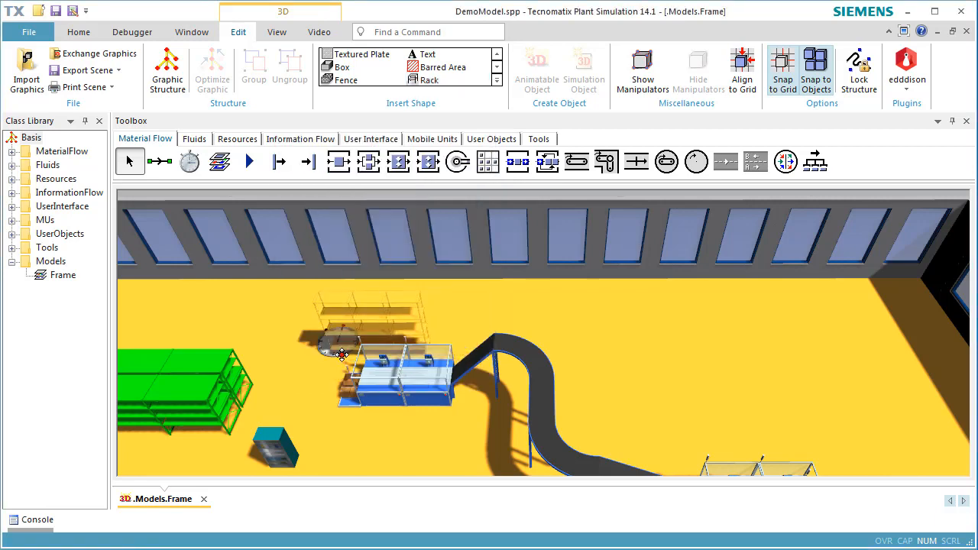
{"action": "left_click", "coordinate": [201, 337]}
{"action": "left_click", "coordinate": [276, 384]}
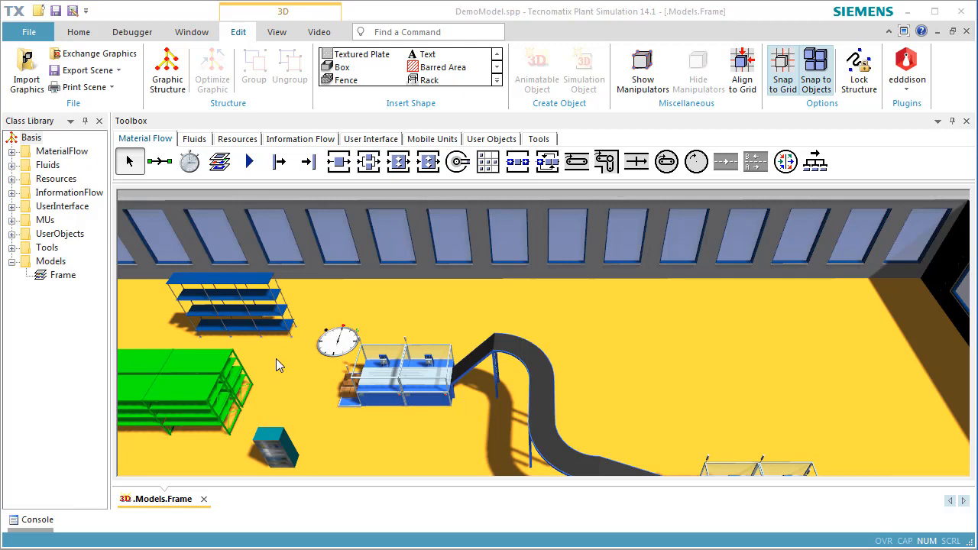
- Create a red 3 × 3 m barred area, rectangular with hatching, in the deco group and place it on the floor near the cabinet
{"action": "middle_click_drag", "start_coordinate": [342, 432], "coordinate": [347, 308]}
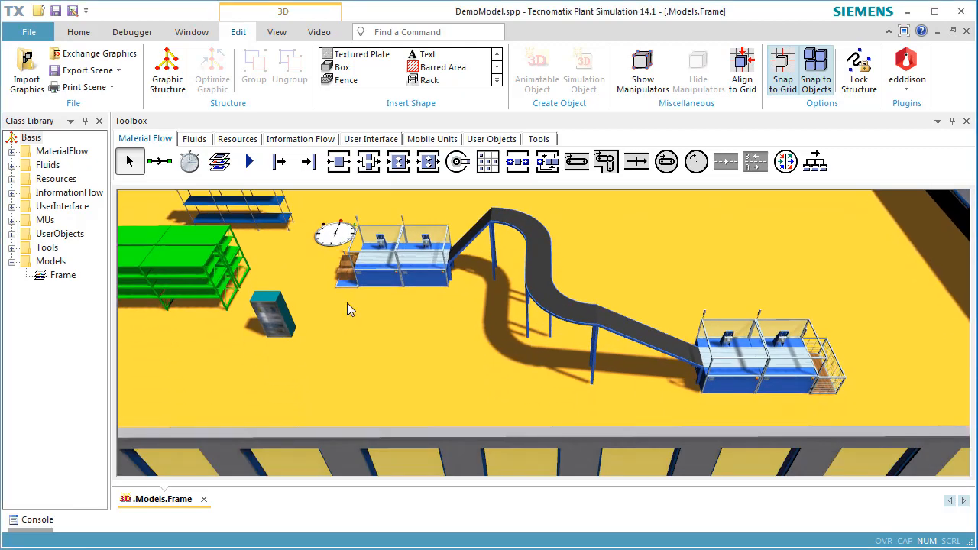
{"action": "left_click", "coordinate": [446, 69]}
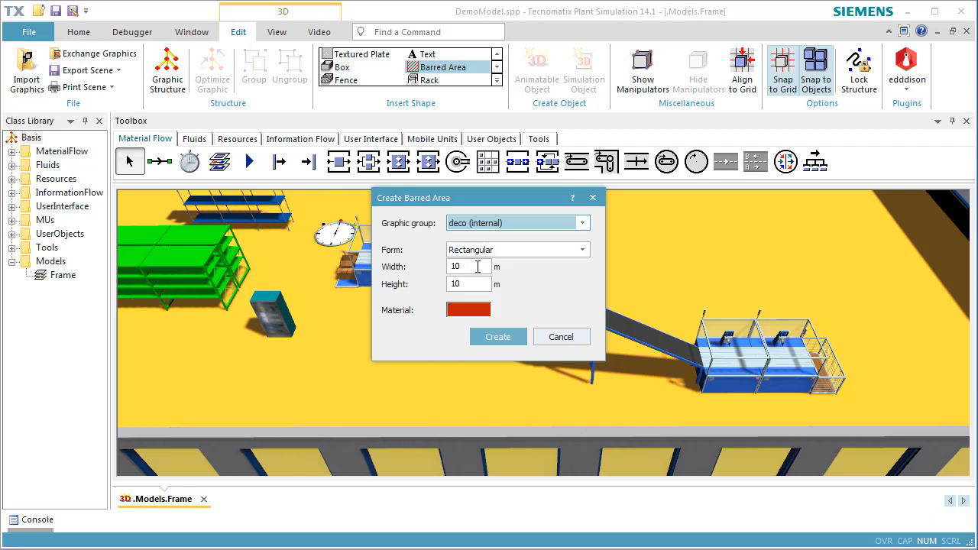
{"action": "double_click", "coordinate": [478, 266]}
{"action": "type", "text": "3"}
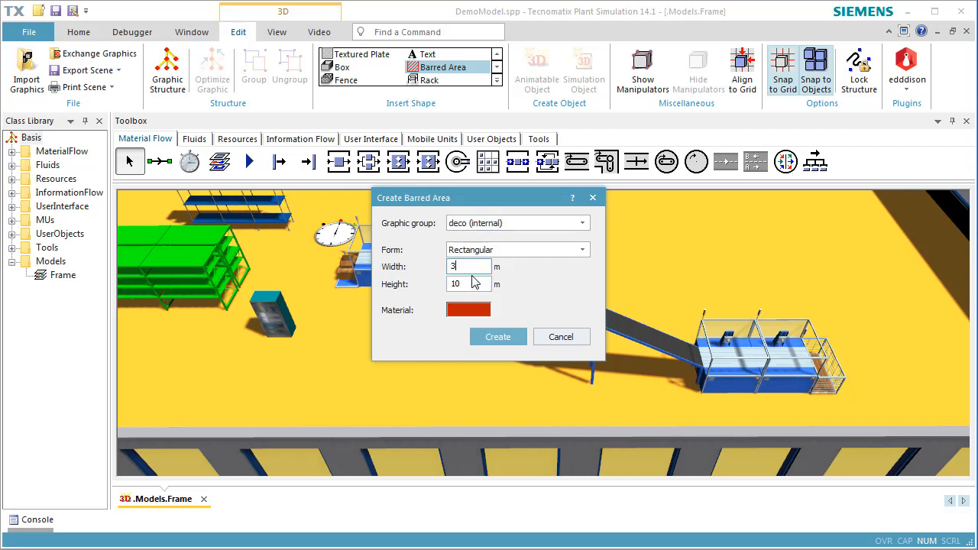
{"action": "double_click", "coordinate": [475, 284]}
{"action": "type", "text": "3"}
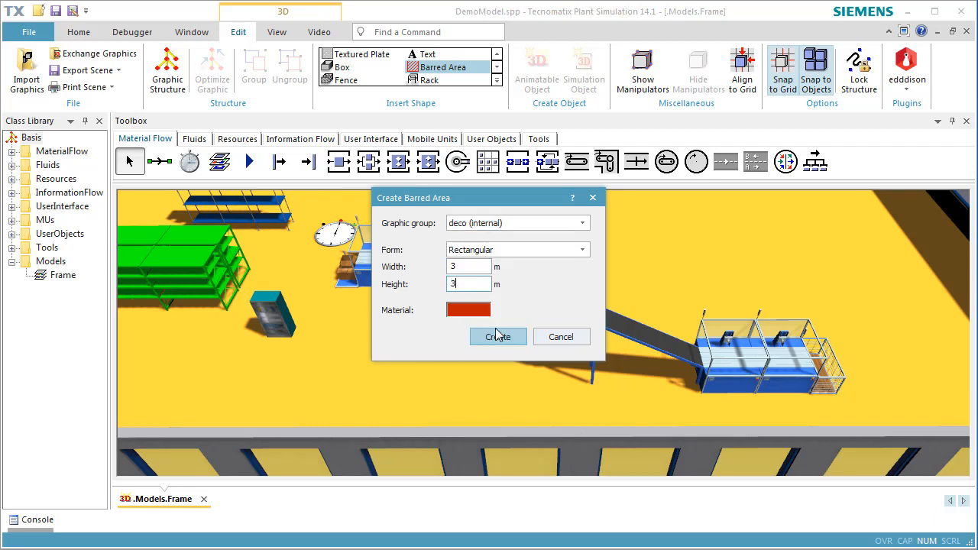
{"action": "left_click", "coordinate": [539, 254]}
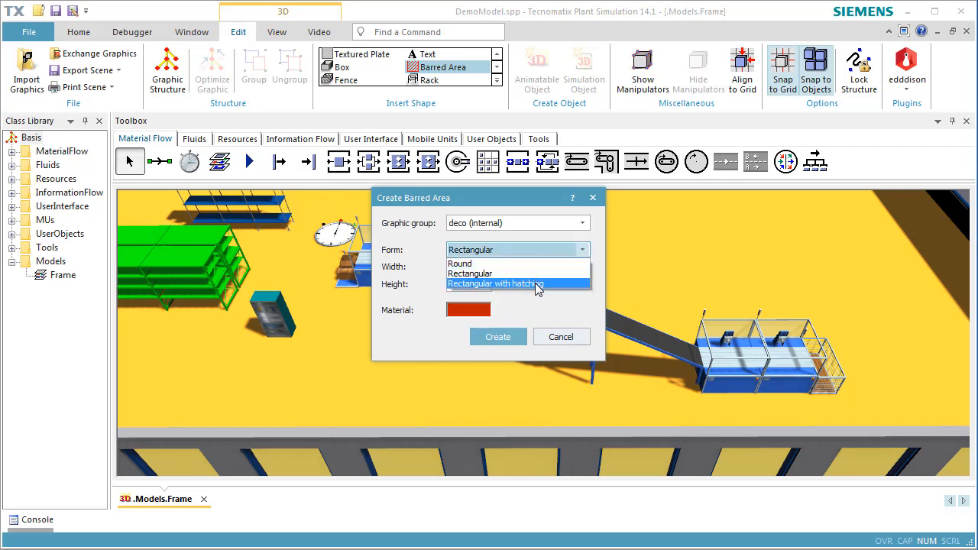
{"action": "left_click", "coordinate": [539, 283]}
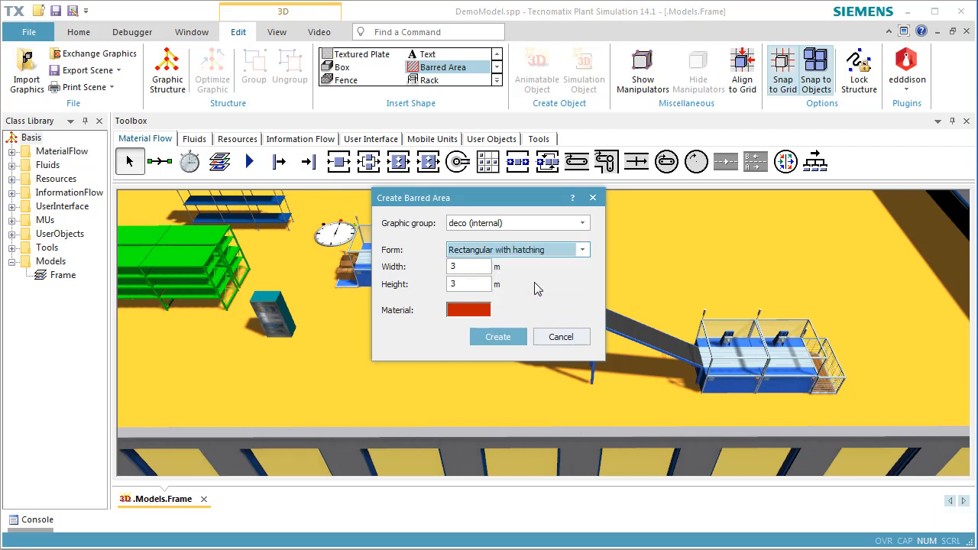
{"action": "left_click", "coordinate": [503, 335]}
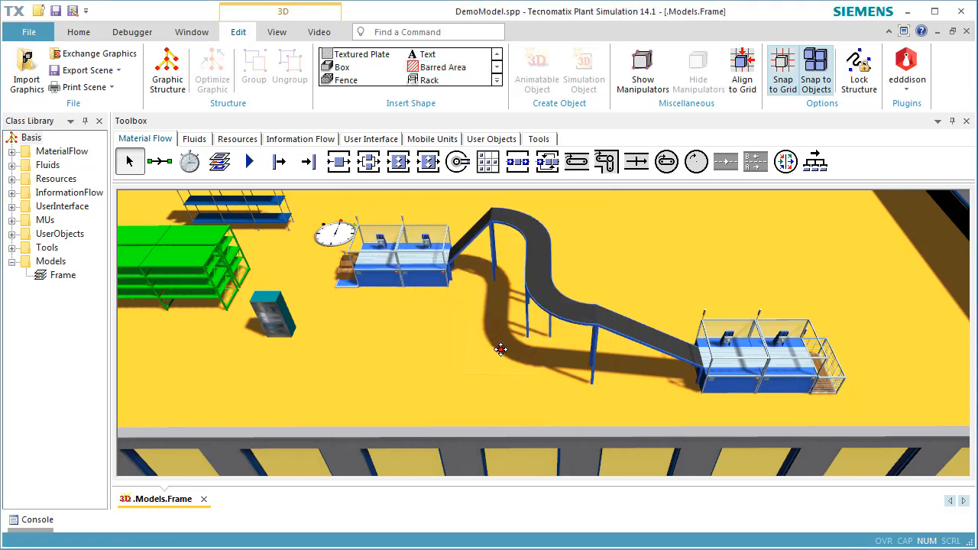
{"action": "left_click", "coordinate": [351, 366]}
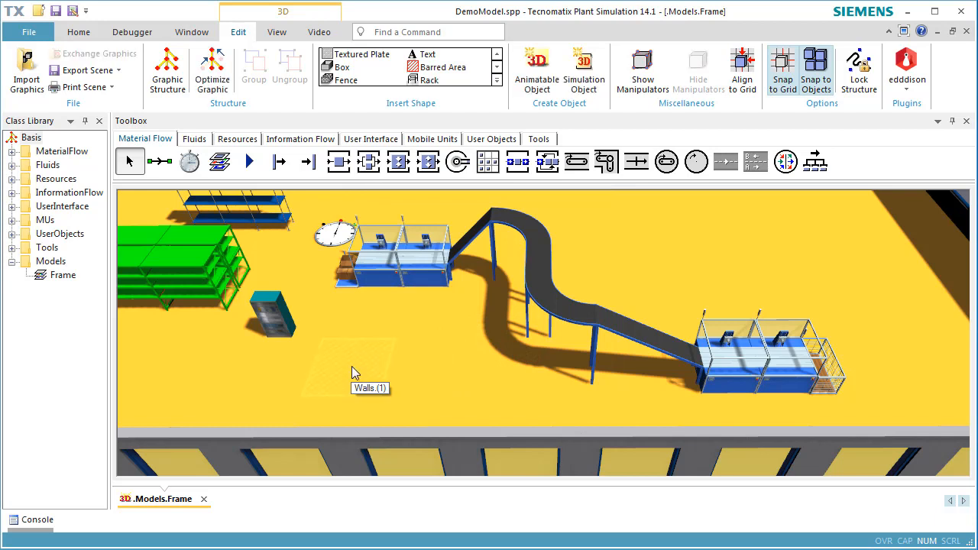
{"action": "left_click", "coordinate": [420, 368]}
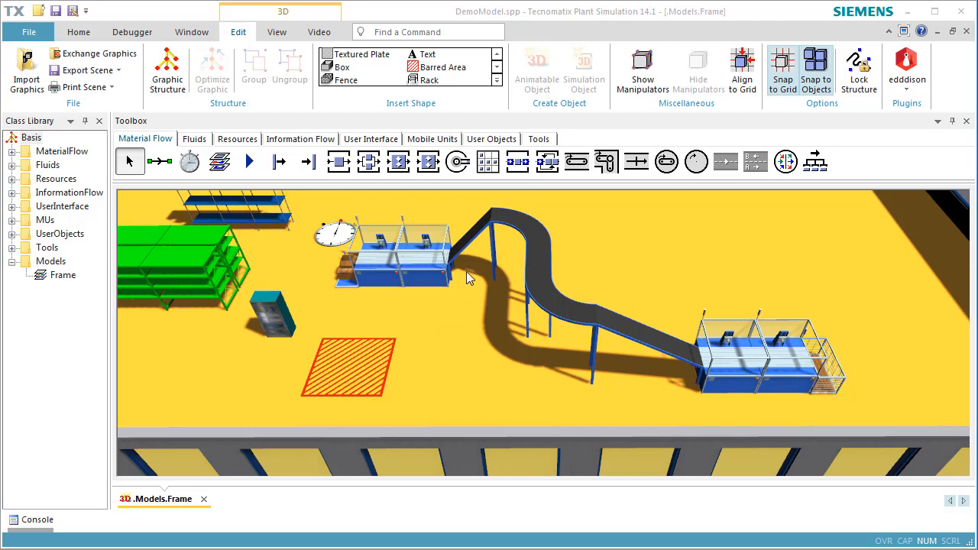
- Create a 20 × 7 m cuboid, 0.02 m high, in the deco group and place it on the floor along the rear wall near the corner
{"action": "left_click", "coordinate": [496, 80]}
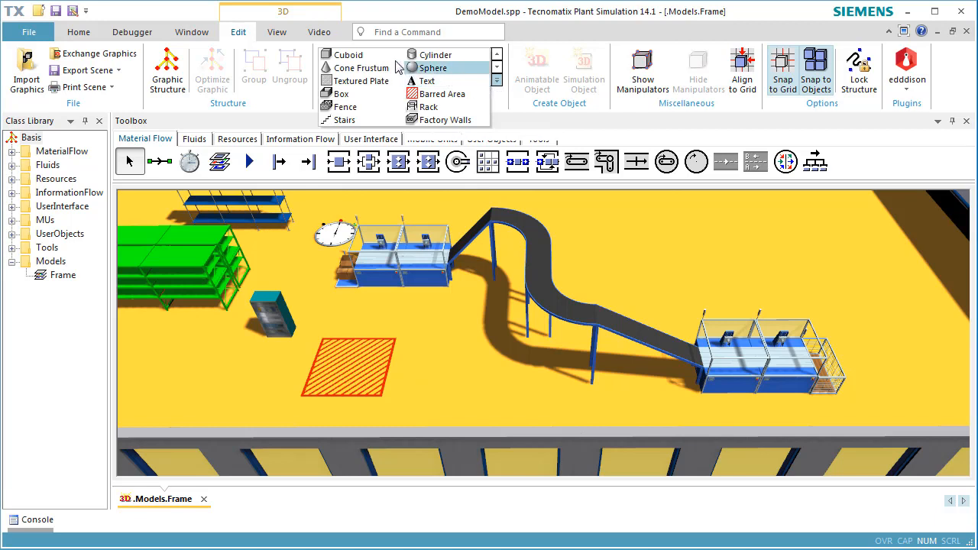
{"action": "left_click", "coordinate": [351, 55]}
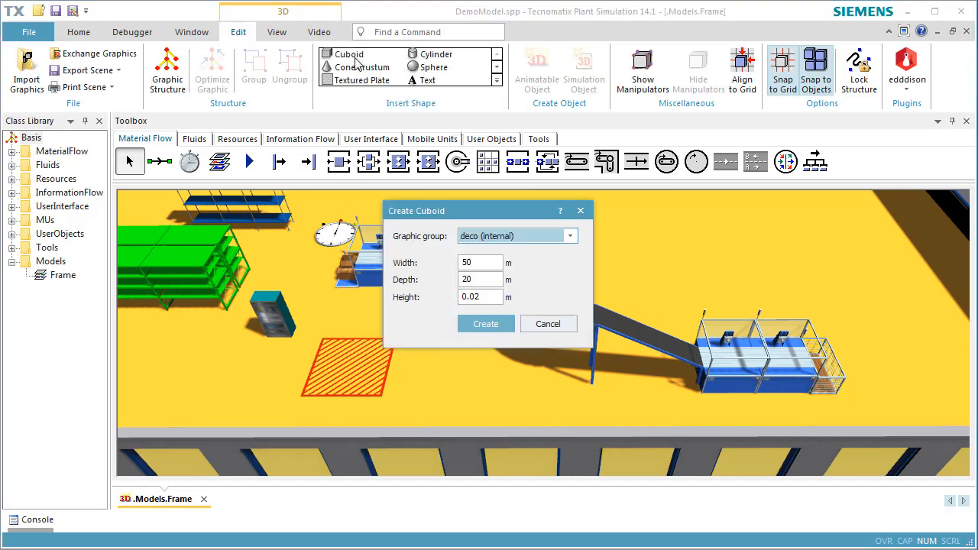
{"action": "double_click", "coordinate": [493, 261]}
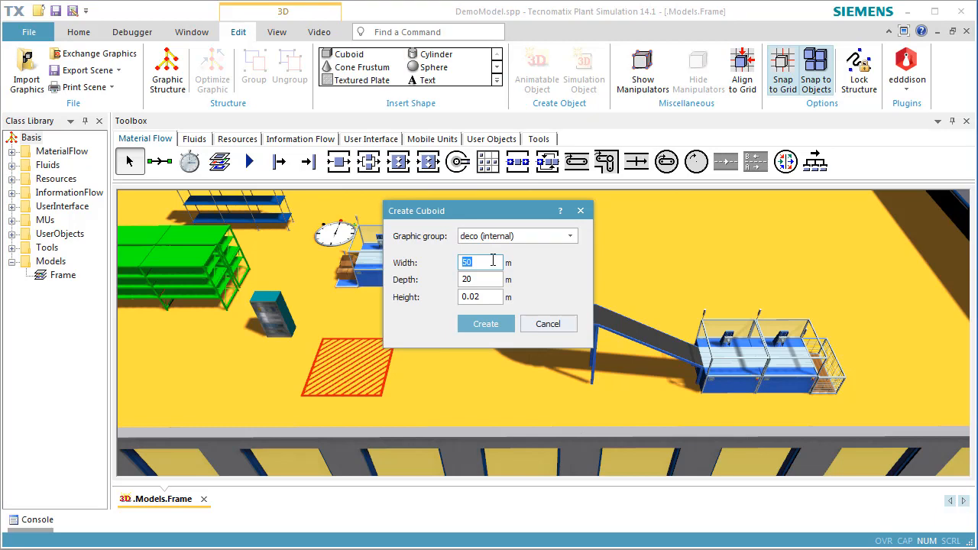
{"action": "type", "text": "20"}
{"action": "double_click", "coordinate": [498, 279]}
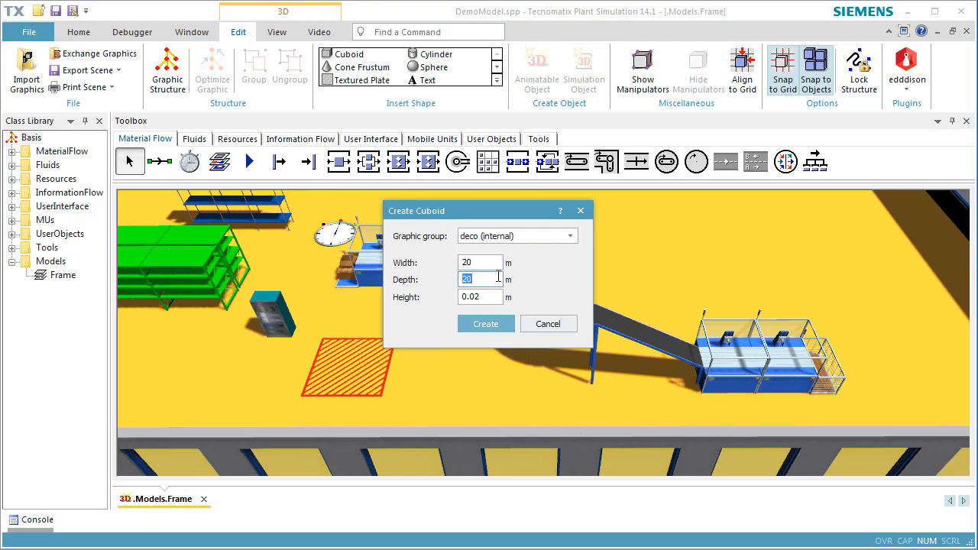
{"action": "type", "text": "7"}
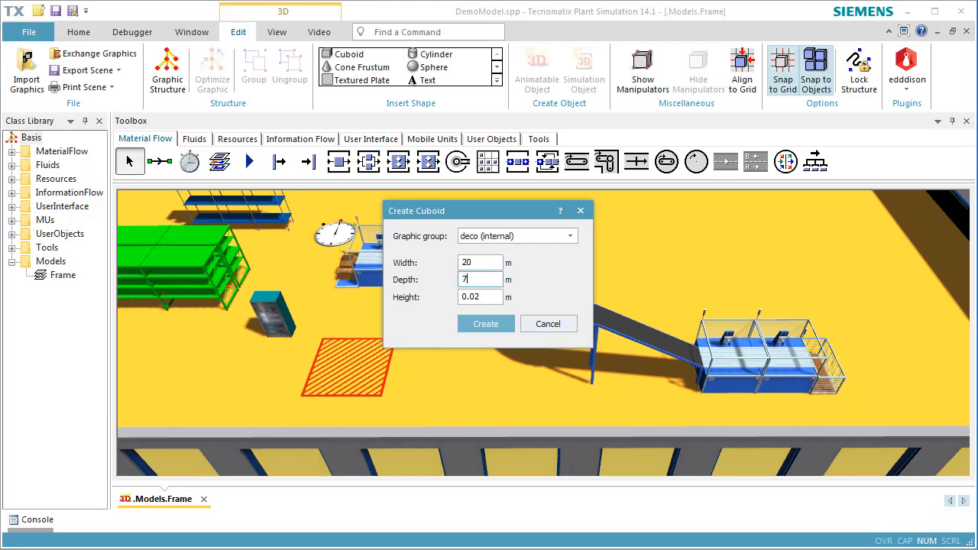
{"action": "left_click", "coordinate": [485, 324]}
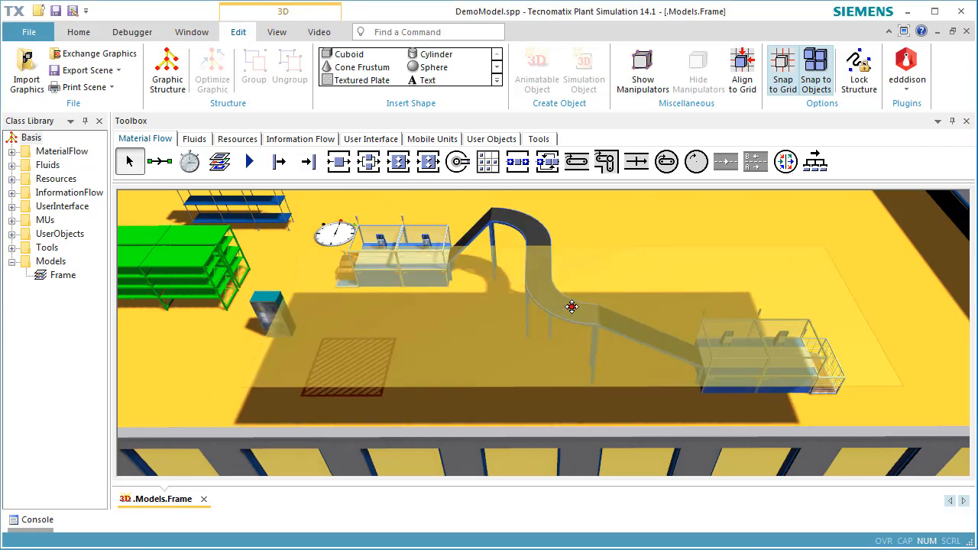
{"action": "scroll", "coordinate": [727, 237], "scroll_direction": "up", "scroll_amount": 2}
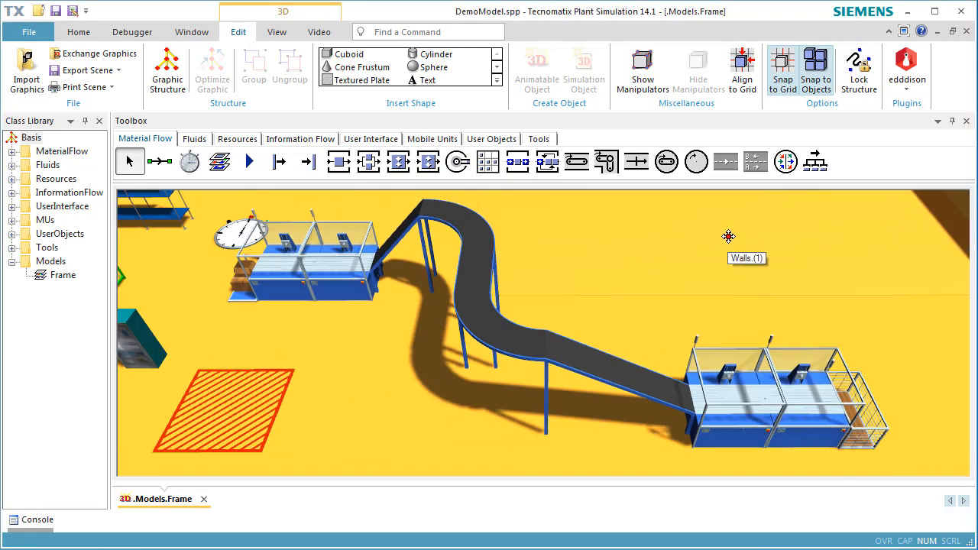
{"action": "scroll", "coordinate": [729, 235], "scroll_direction": "down", "scroll_amount": 4}
{"action": "middle_click_drag", "start_coordinate": [759, 228], "coordinate": [698, 335]}
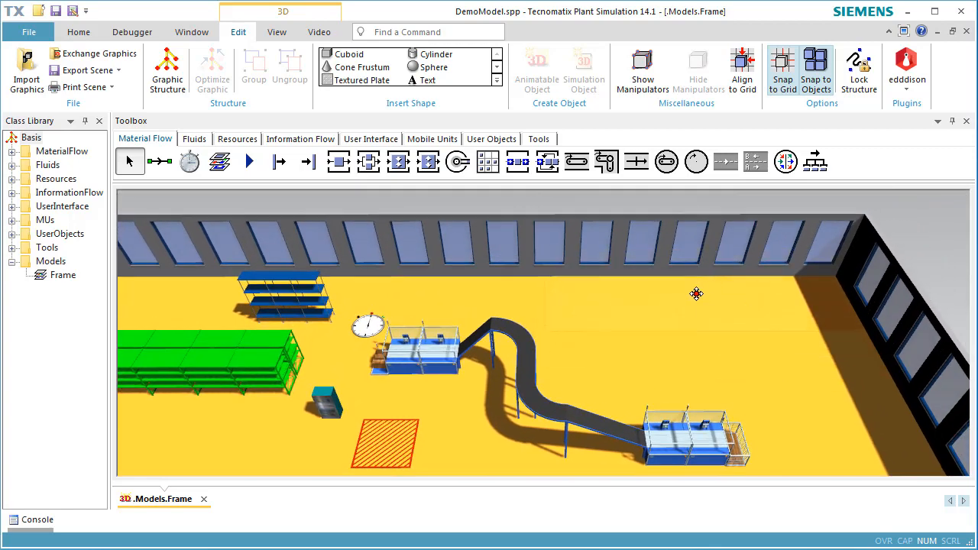
{"action": "left_click", "coordinate": [690, 296]}
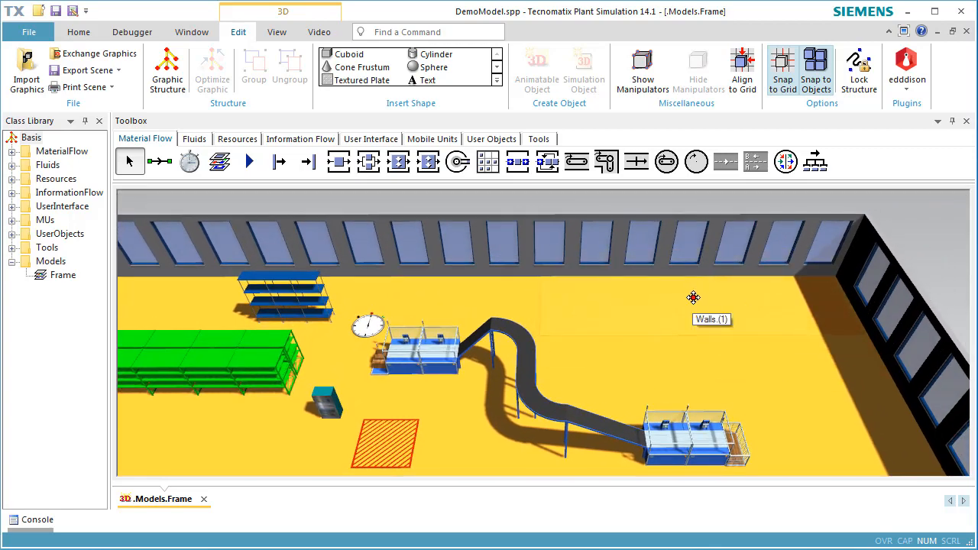
- Raise the large flat cuboid along the rear wall to a Z position of 4 m
{"action": "right_click", "coordinate": [694, 302]}
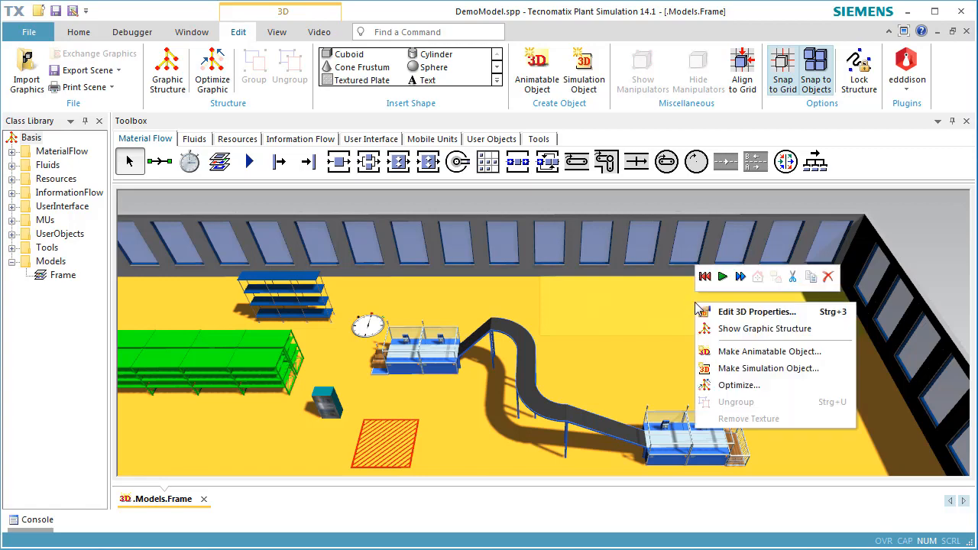
{"action": "left_click", "coordinate": [707, 314]}
{"action": "double_click", "coordinate": [611, 294]}
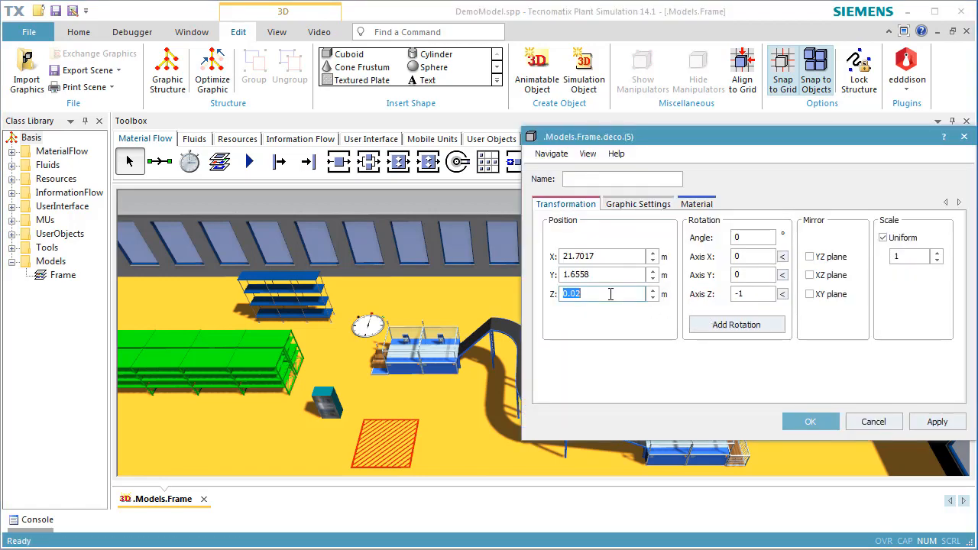
{"action": "type", "text": "4"}
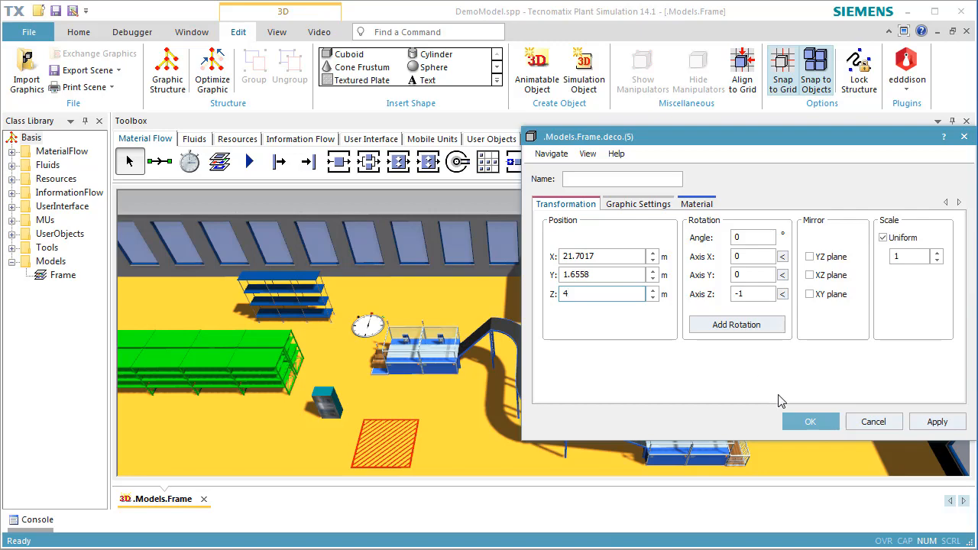
{"action": "left_click", "coordinate": [806, 423]}
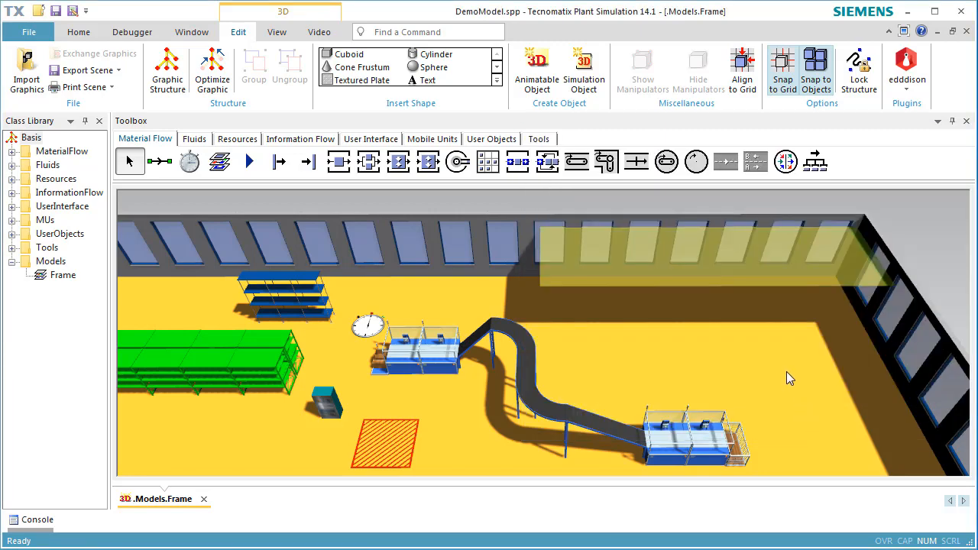
{"action": "left_click", "coordinate": [786, 371]}
- Activate the material of the raised plate and give it a brown diffuse color
{"action": "middle_click_drag", "start_coordinate": [785, 371], "coordinate": [793, 341]}
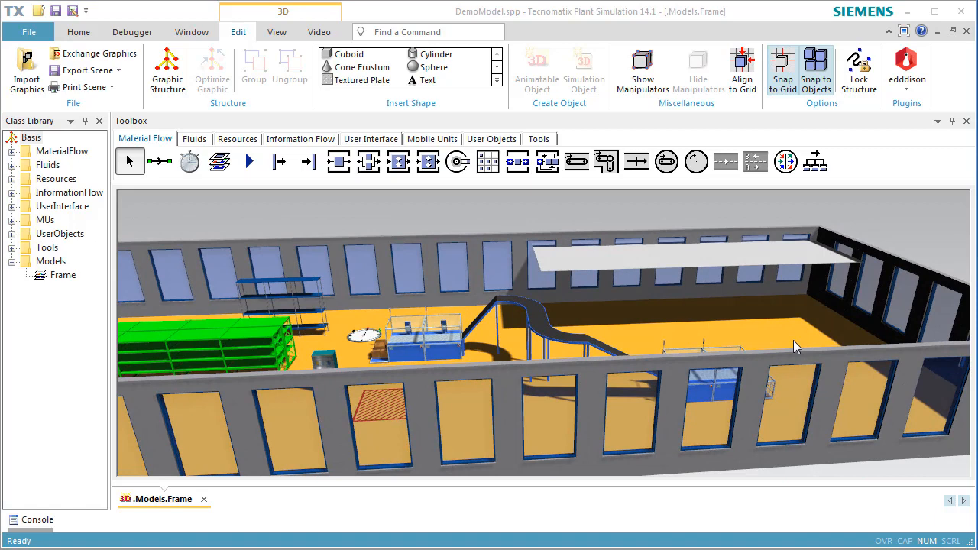
{"action": "left_click", "coordinate": [760, 257]}
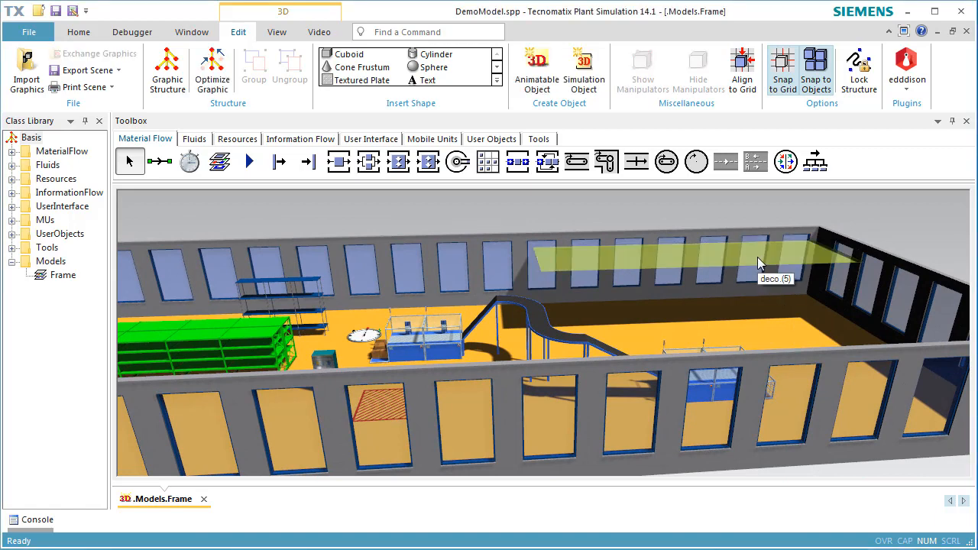
{"action": "right_click", "coordinate": [757, 257]}
{"action": "left_click", "coordinate": [766, 267]}
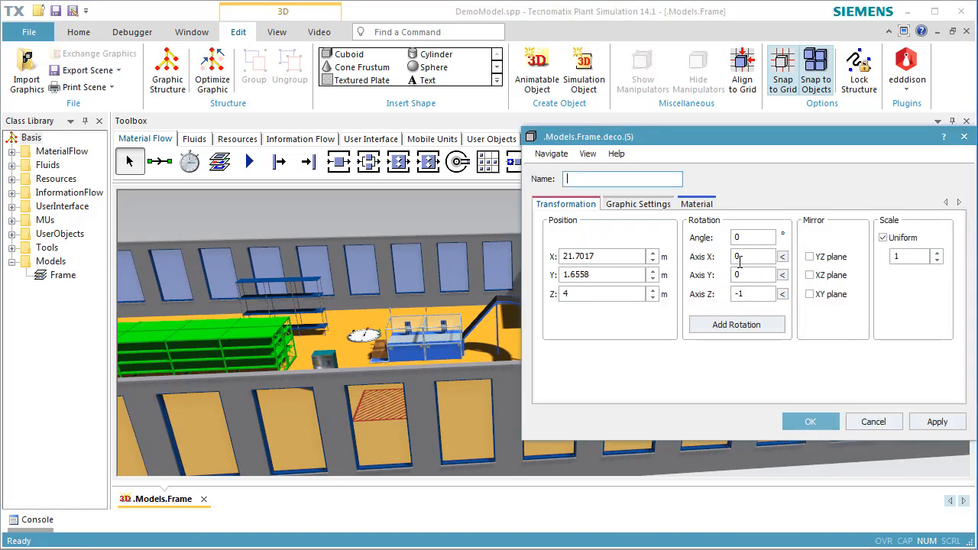
{"action": "left_click", "coordinate": [697, 206]}
{"action": "left_click", "coordinate": [595, 223]}
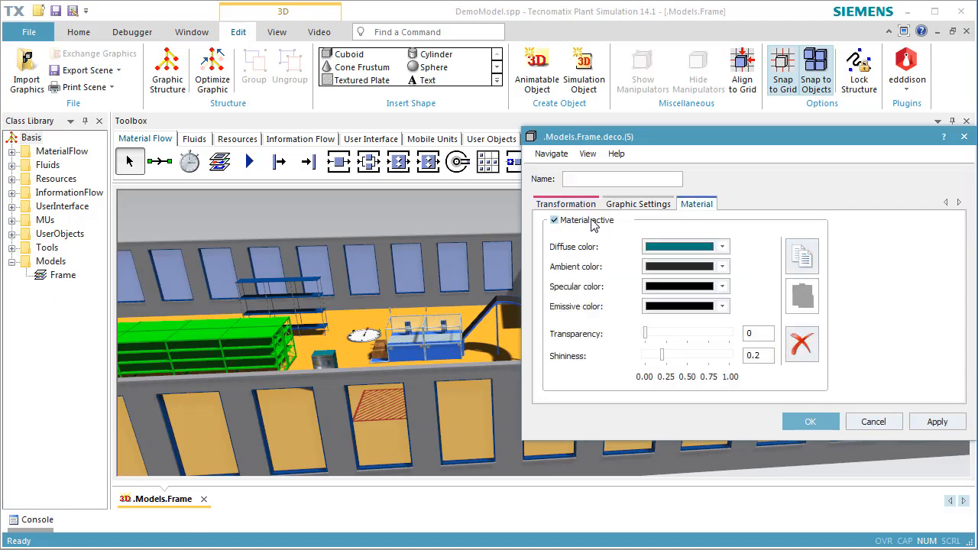
{"action": "left_click", "coordinate": [725, 254]}
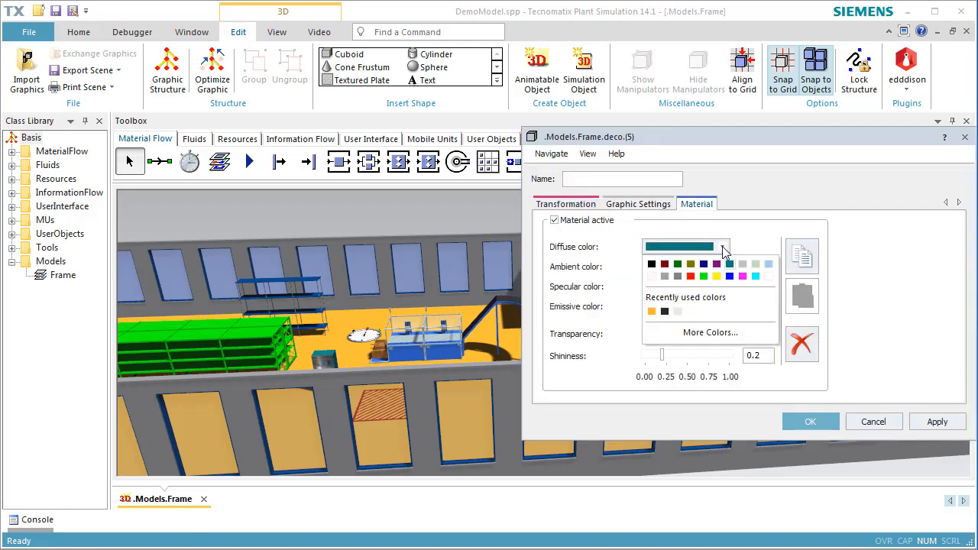
{"action": "left_click", "coordinate": [696, 330]}
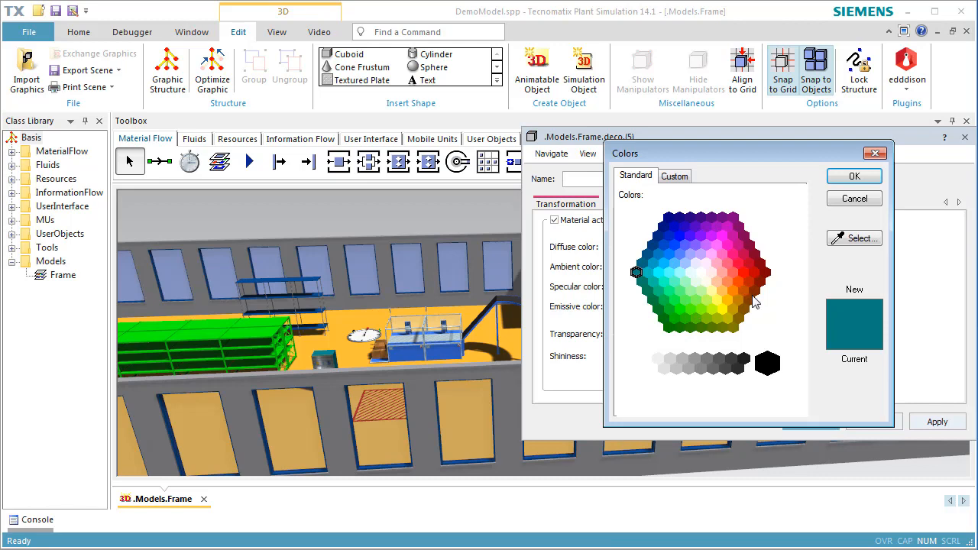
{"action": "left_click", "coordinate": [749, 301]}
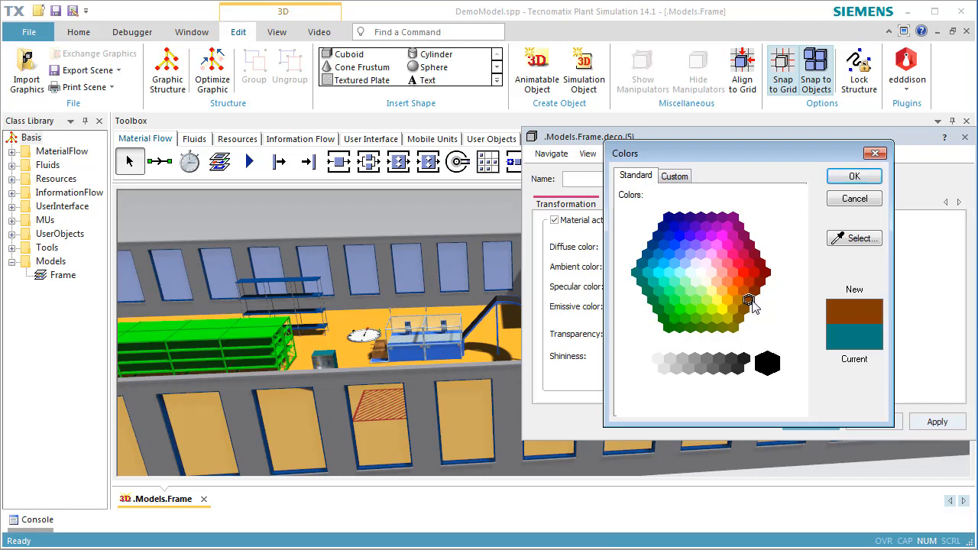
{"action": "left_click", "coordinate": [852, 178]}
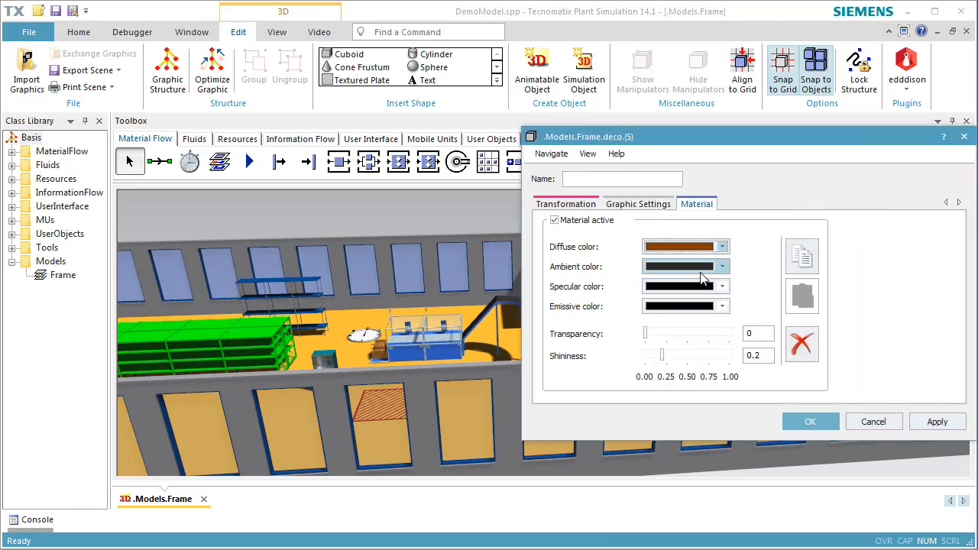
{"action": "left_click", "coordinate": [791, 421]}
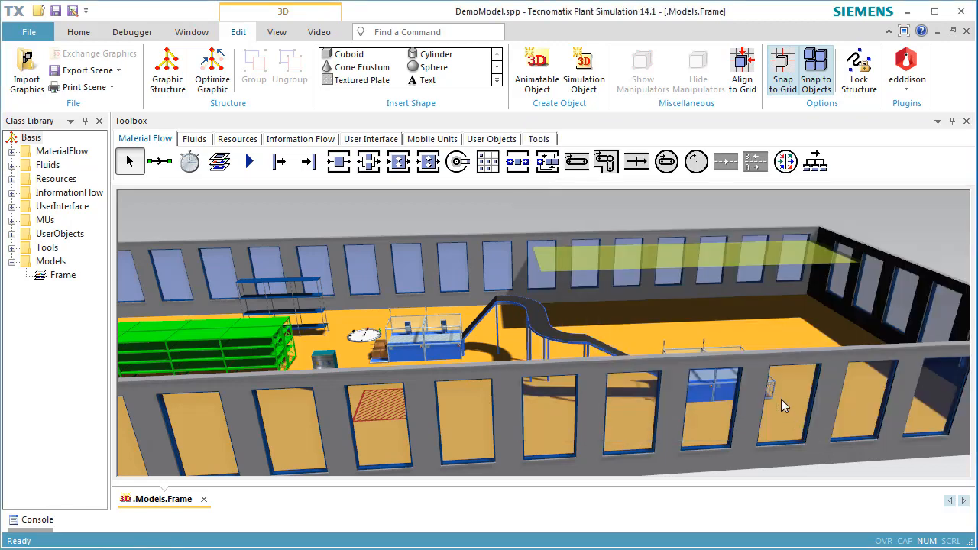
{"action": "left_click", "coordinate": [756, 336]}
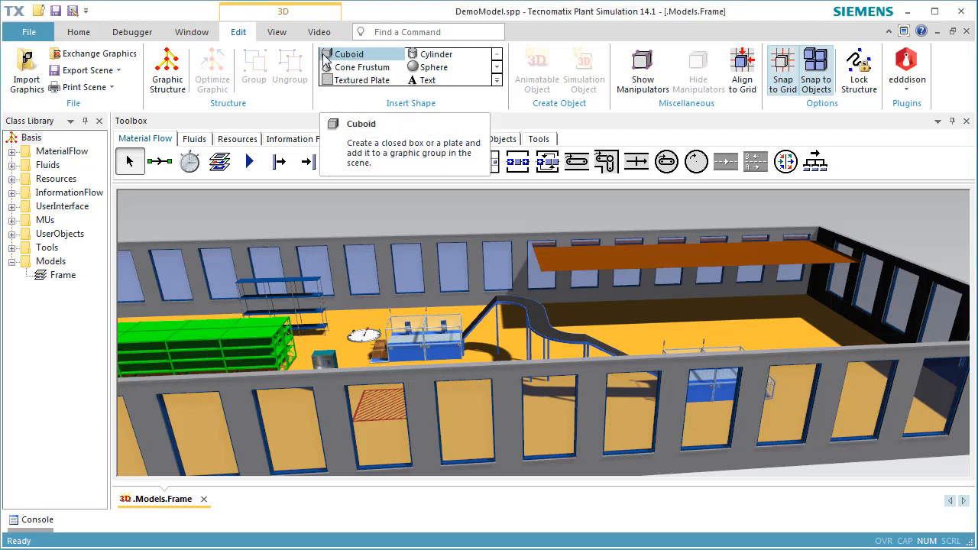
- Create a 1 × 1 × 1 m cuboid in the deco group and place it on the floor near the raised plate's front corner
{"action": "left_click", "coordinate": [326, 61]}
{"action": "left_click", "coordinate": [477, 263]}
{"action": "double_click", "coordinate": [477, 262]}
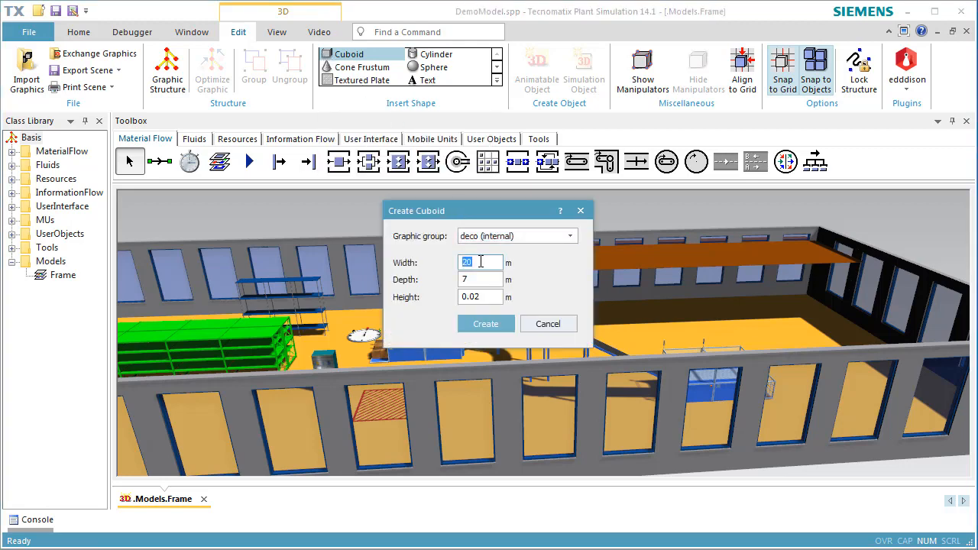
{"action": "type", "text": "1"}
{"action": "left_click", "coordinate": [465, 279]}
{"action": "double_click", "coordinate": [464, 279]}
{"action": "type", "text": "1"}
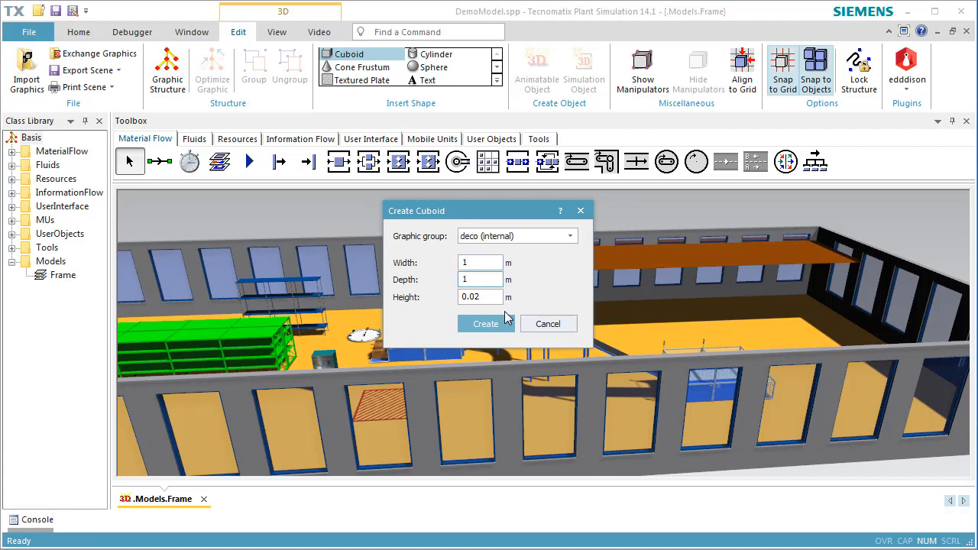
{"action": "double_click", "coordinate": [492, 298]}
{"action": "type", "text": "1"}
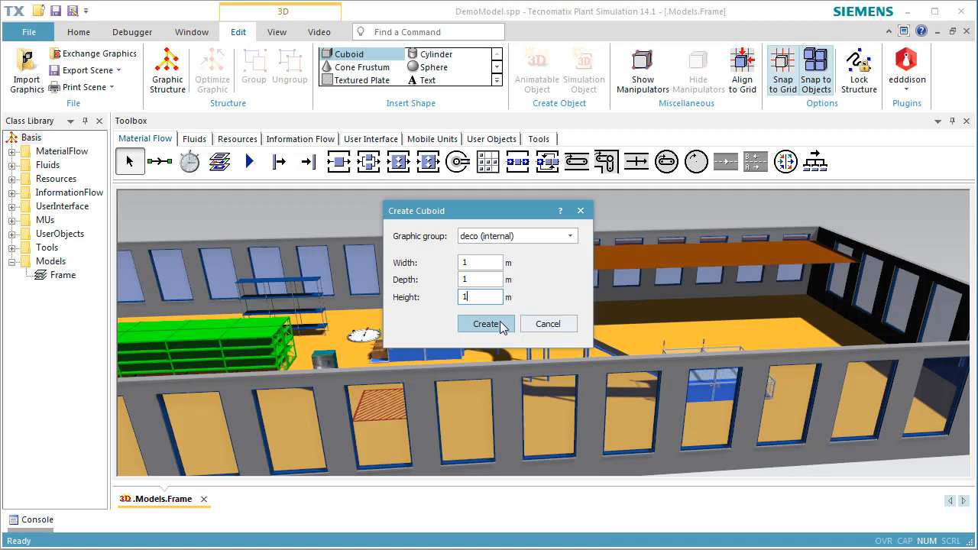
{"action": "left_click", "coordinate": [486, 324]}
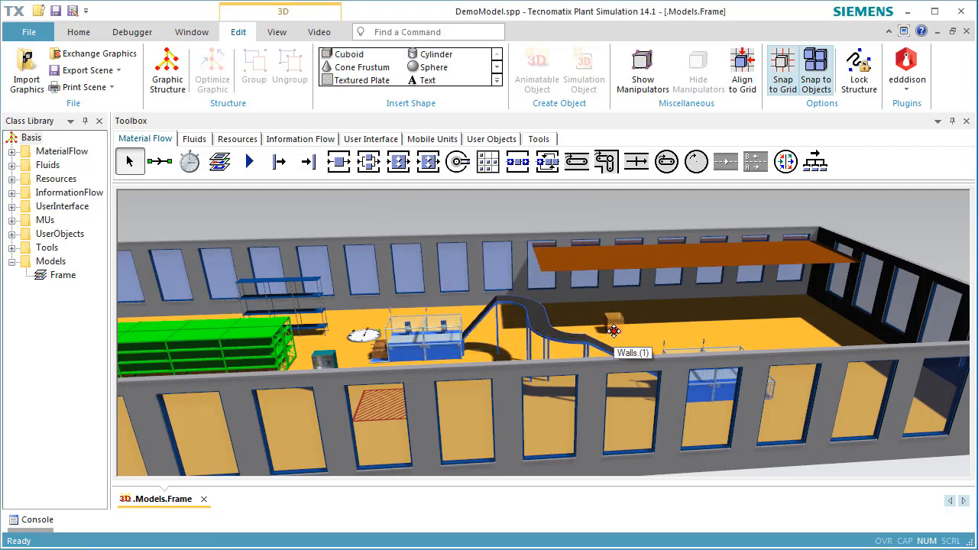
{"action": "middle_click_drag", "start_coordinate": [613, 331], "coordinate": [614, 389]}
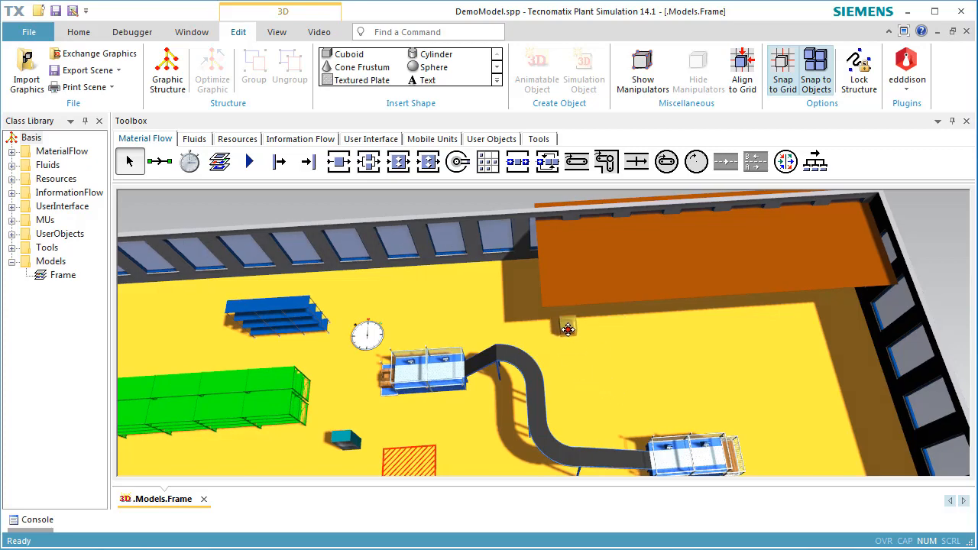
{"action": "double_click", "coordinate": [558, 322]}
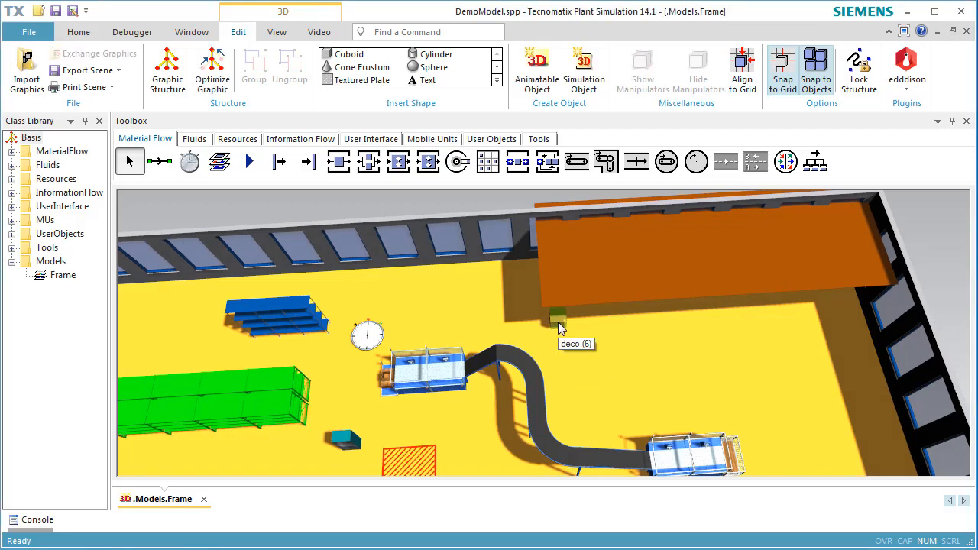
- Turn off uniform scaling for the small cuboid and scale it to 0.1 in X, 0.1 in Y and 4 in Z
{"action": "right_click", "coordinate": [559, 322]}
{"action": "left_click", "coordinate": [567, 334]}
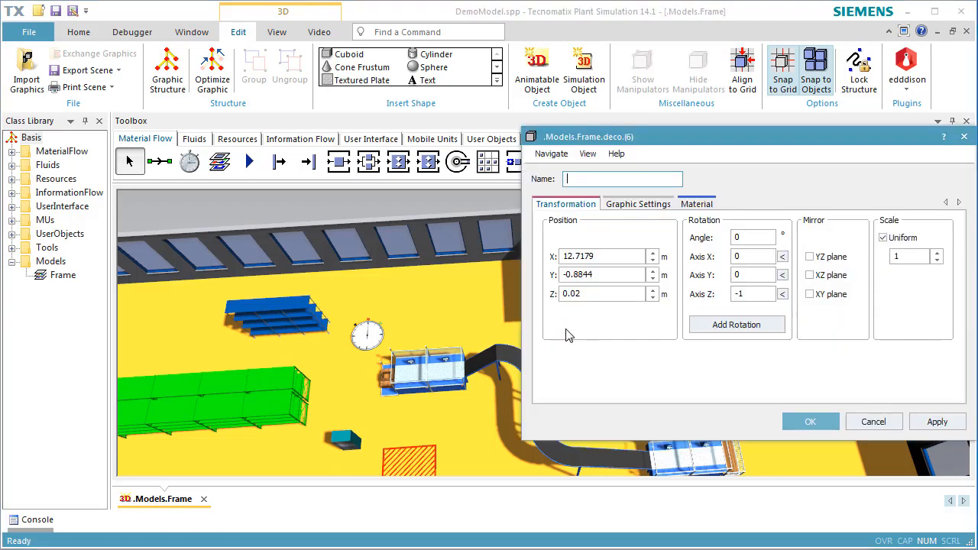
{"action": "left_click", "coordinate": [894, 241]}
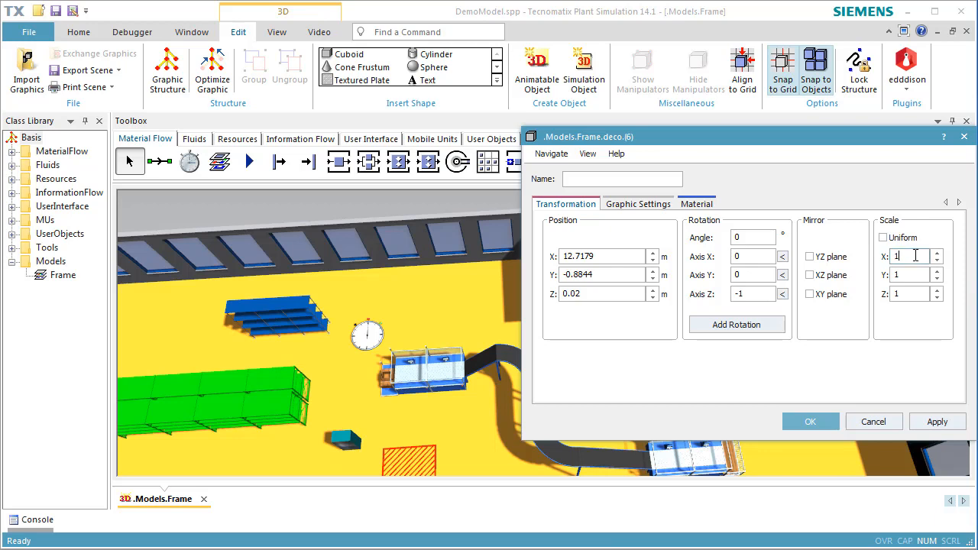
{"action": "double_click", "coordinate": [916, 256]}
{"action": "type", "text": "0.1"}
{"action": "double_click", "coordinate": [920, 272]}
{"action": "type", "text": "0.1"}
{"action": "double_click", "coordinate": [917, 293]}
{"action": "type", "text": "4"}
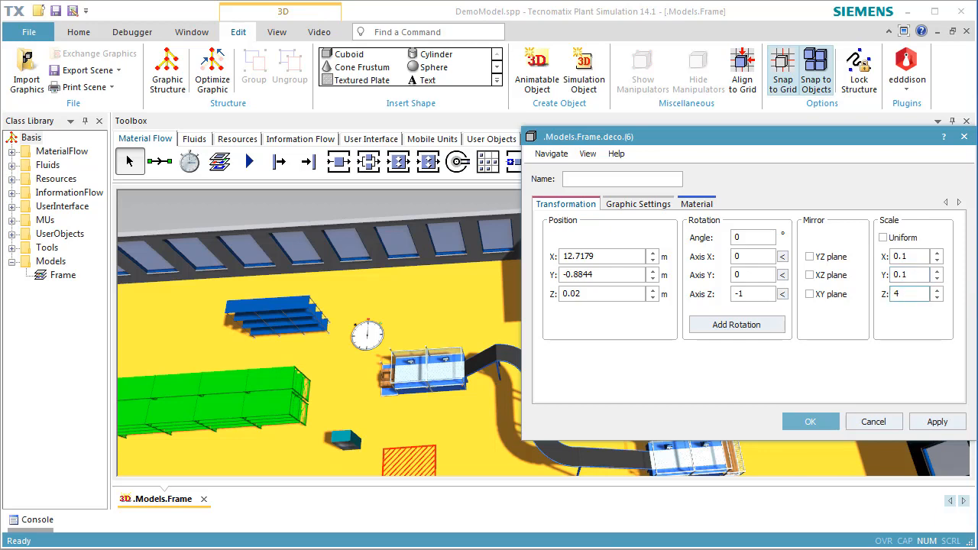
{"action": "left_click", "coordinate": [810, 422]}
- Move the thin post under the front corner of the raised brown plate as a support, then deselect it
{"action": "middle_click_drag", "start_coordinate": [591, 352], "coordinate": [695, 295]}
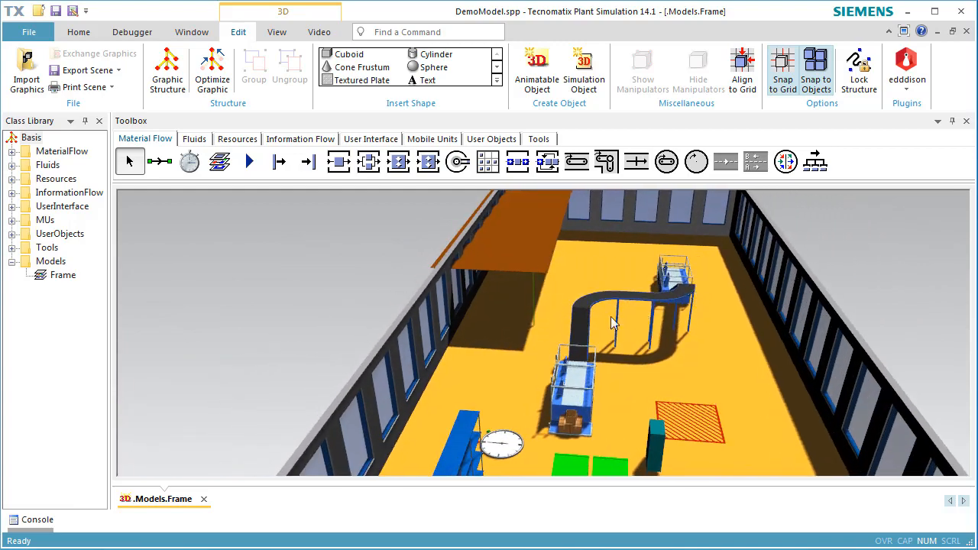
{"action": "scroll", "coordinate": [532, 296], "scroll_direction": "up", "scroll_amount": 4}
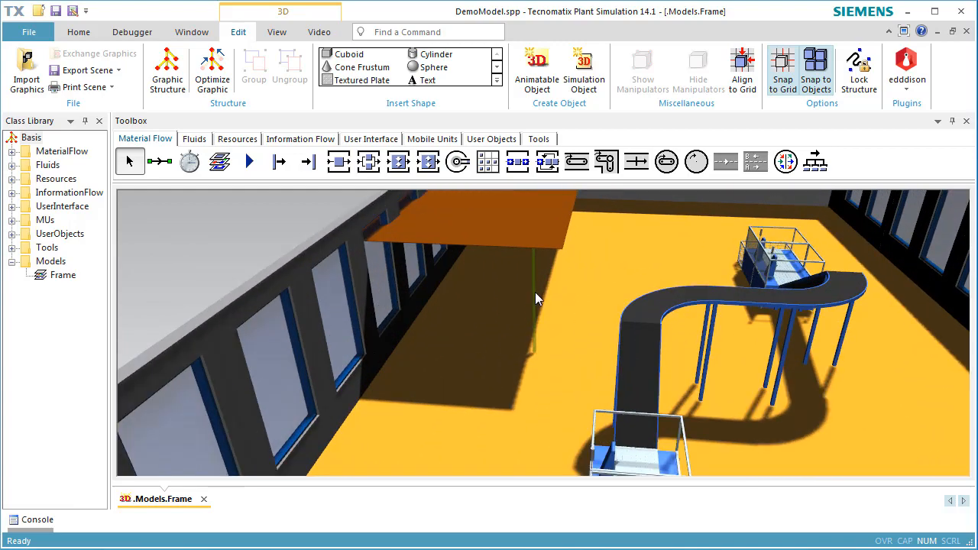
{"action": "left_click_drag", "start_coordinate": [535, 305], "coordinate": [561, 319]}
{"action": "left_click", "coordinate": [604, 344]}
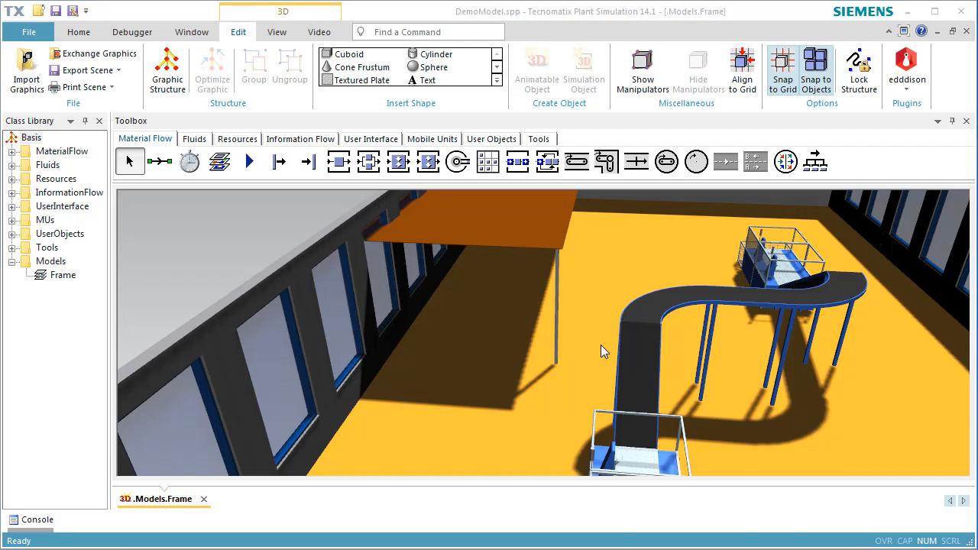
- Create stairs in the deco group with a 2 m tread width and 4 m rise, and place them near the brown platform
{"action": "left_click", "coordinate": [496, 79]}
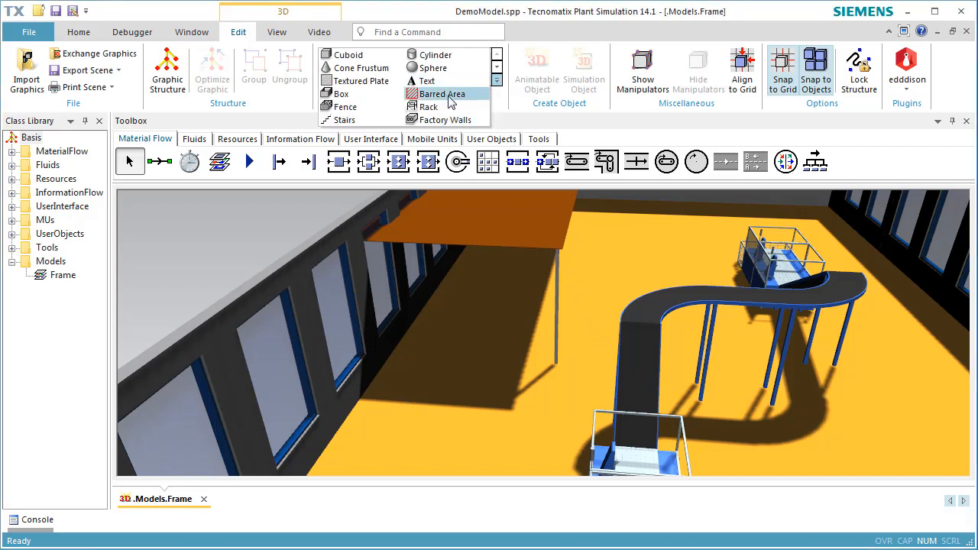
{"action": "left_click", "coordinate": [344, 121]}
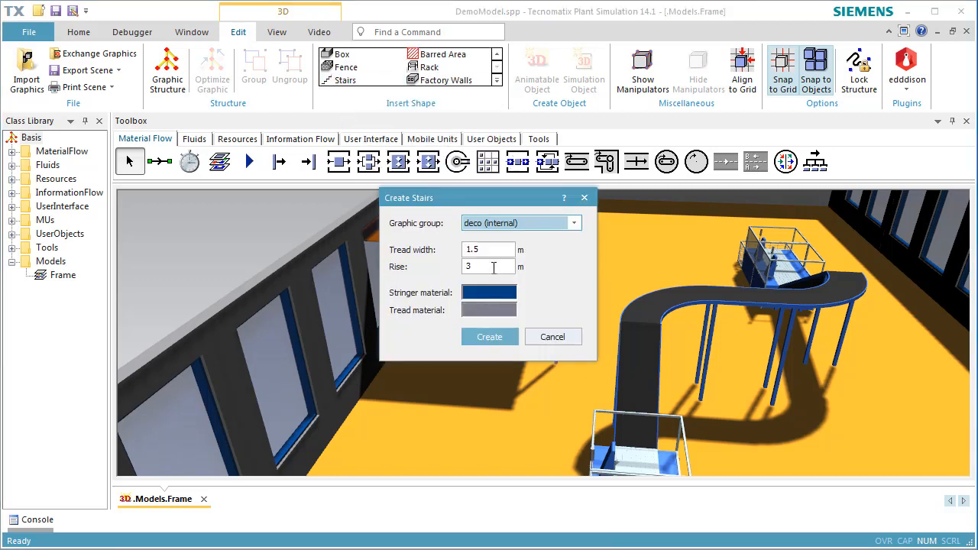
{"action": "double_click", "coordinate": [493, 267]}
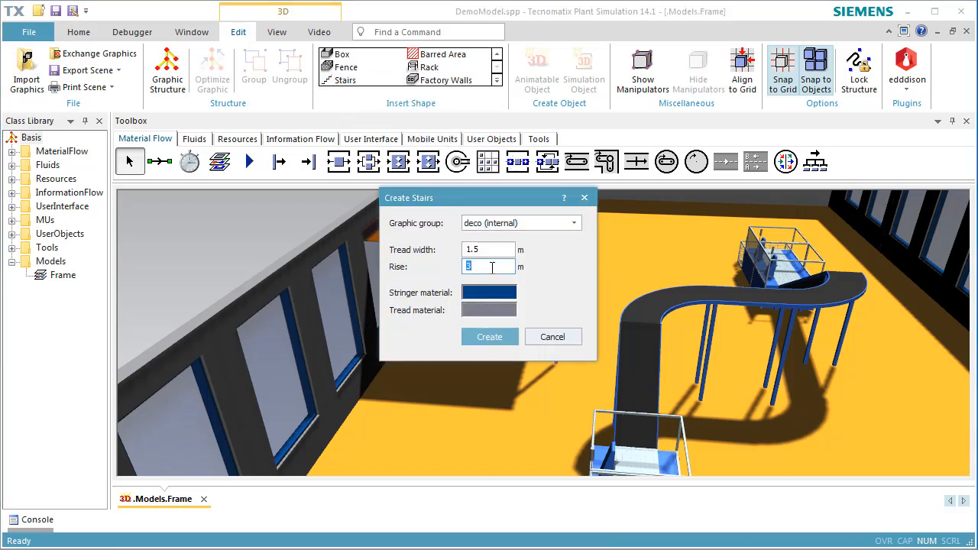
{"action": "type", "text": "4"}
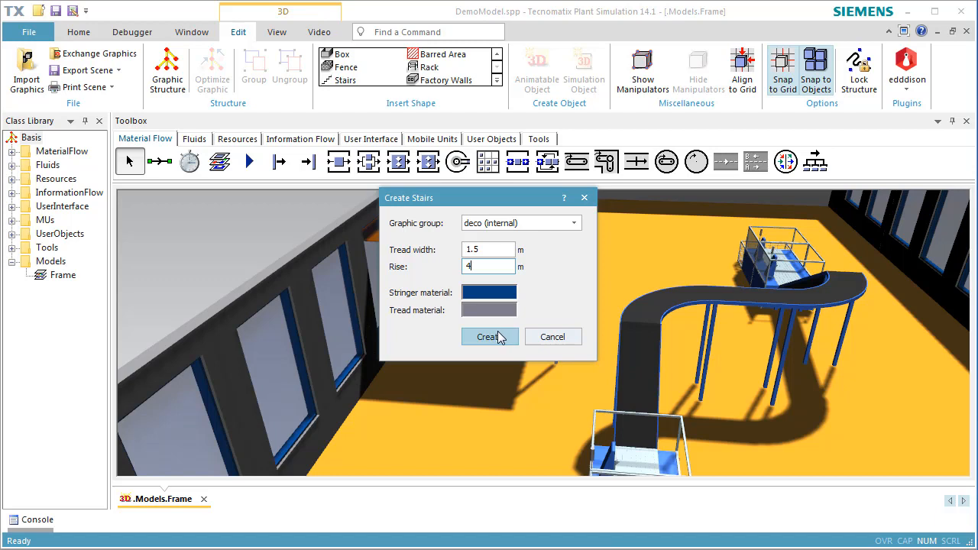
{"action": "double_click", "coordinate": [495, 249]}
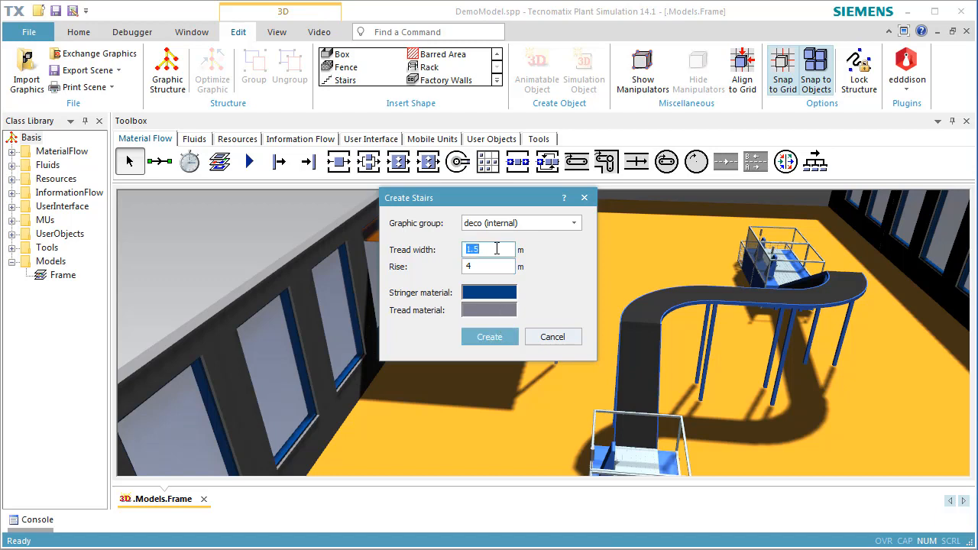
{"action": "type", "text": "2"}
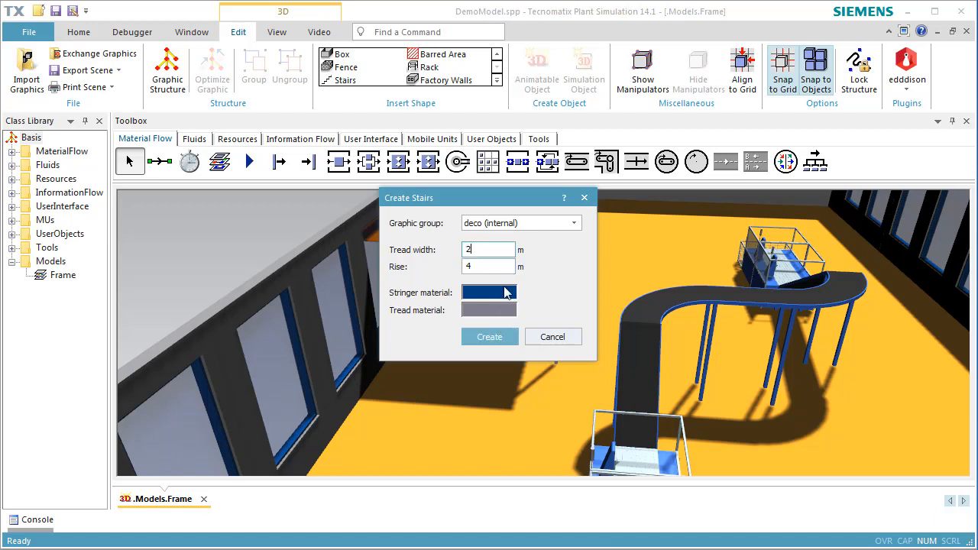
{"action": "left_click", "coordinate": [500, 336]}
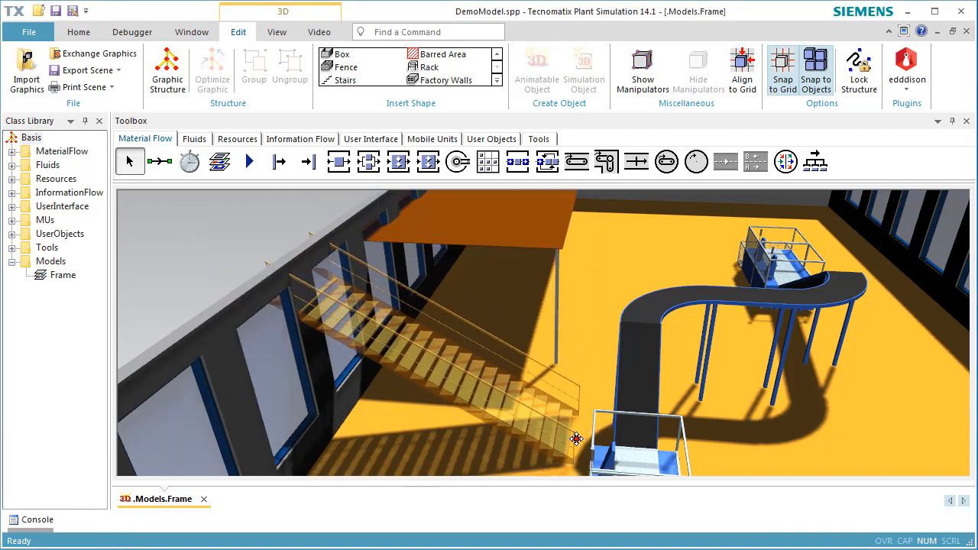
{"action": "left_click", "coordinate": [576, 438]}
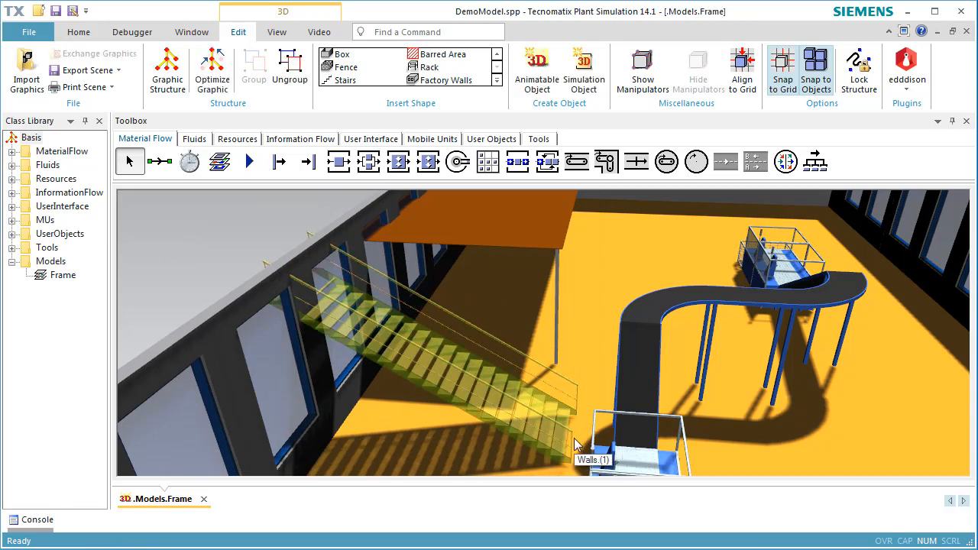
- Rotate the stairs 90° about the Z axis and move them against the brown platform's front edge, then deselect them
{"action": "double_click", "coordinate": [512, 418]}
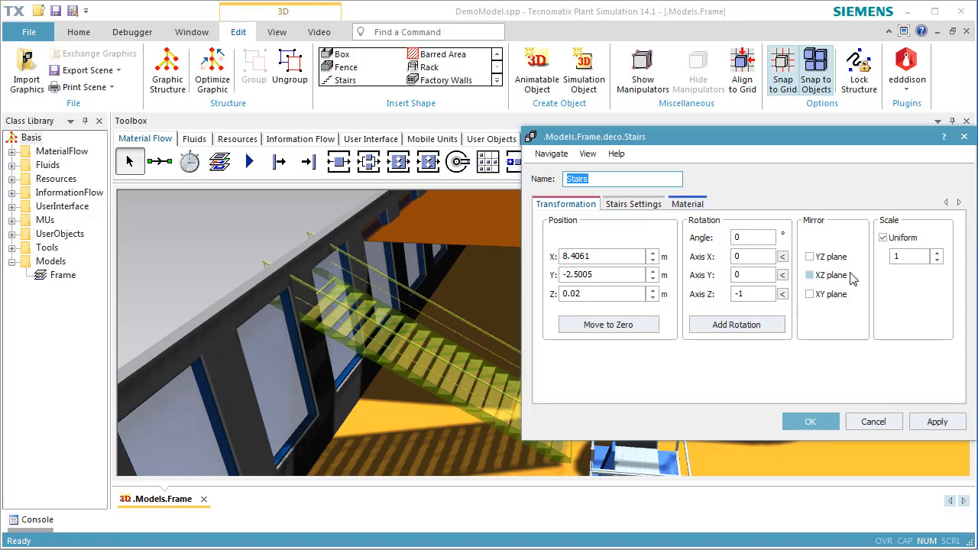
{"action": "left_click", "coordinate": [783, 296]}
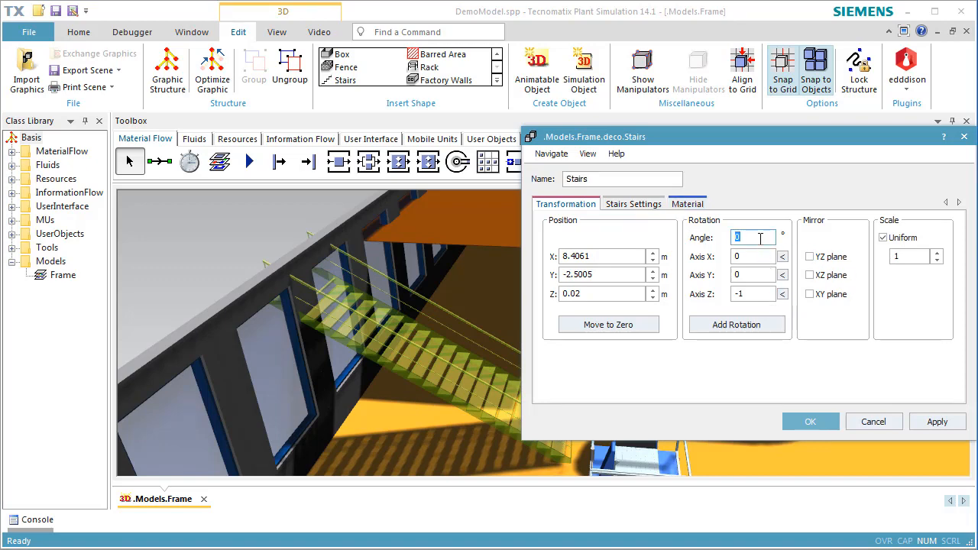
{"action": "type", "text": "90"}
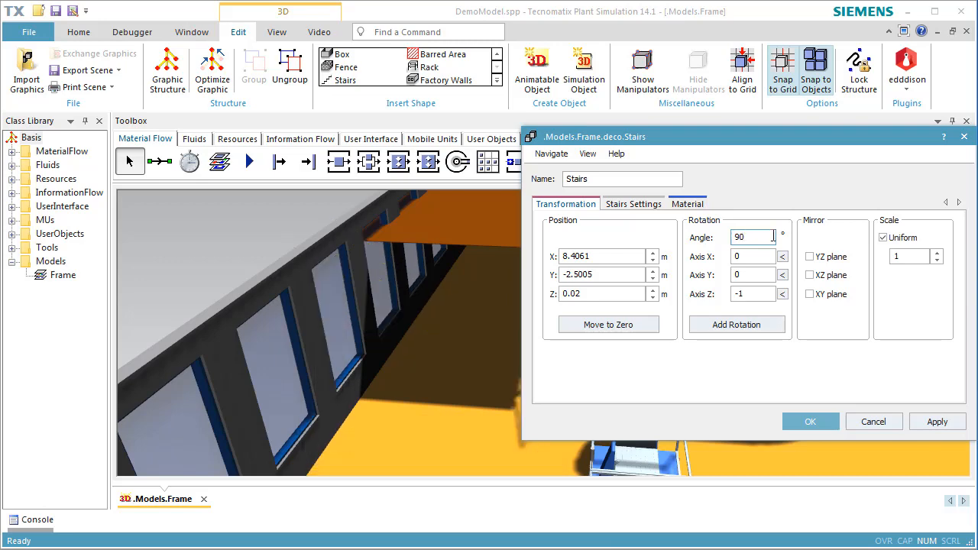
{"action": "left_click_drag", "start_coordinate": [821, 139], "coordinate": [977, 143]}
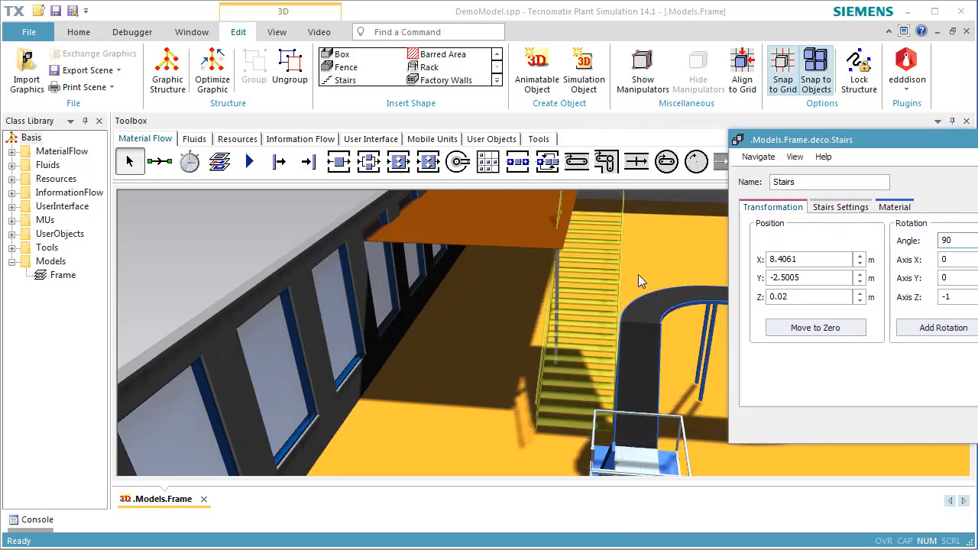
{"action": "left_click", "coordinate": [977, 426]}
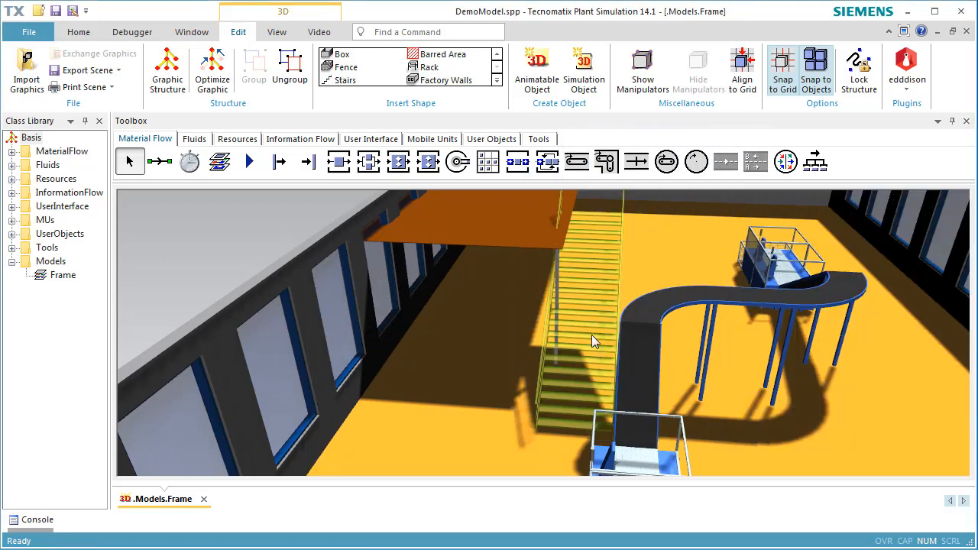
{"action": "left_click_drag", "start_coordinate": [592, 339], "coordinate": [510, 386]}
{"action": "left_click", "coordinate": [591, 361]}
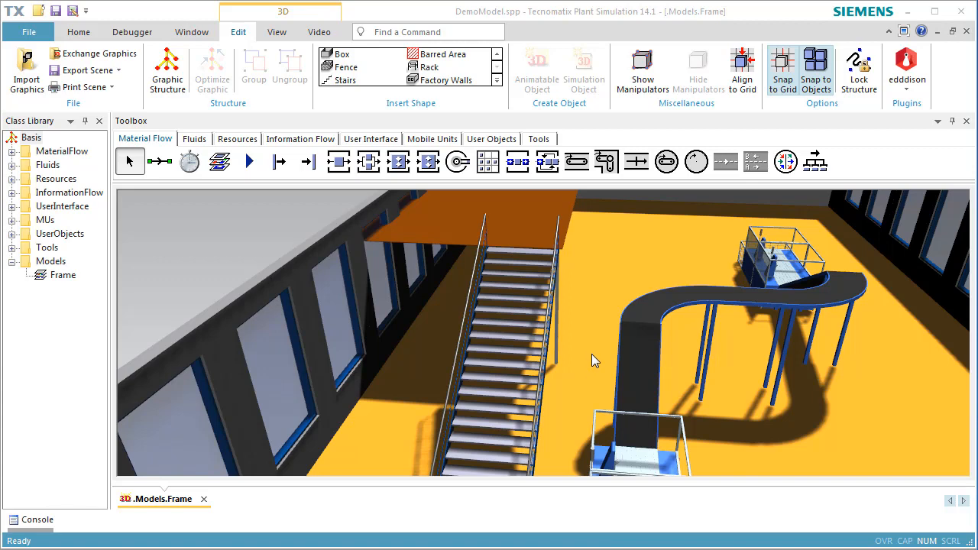
- Start a new fence in the deco group with a width of 20 m, depth of 7 m and height of 1 m
{"action": "left_click", "coordinate": [334, 73]}
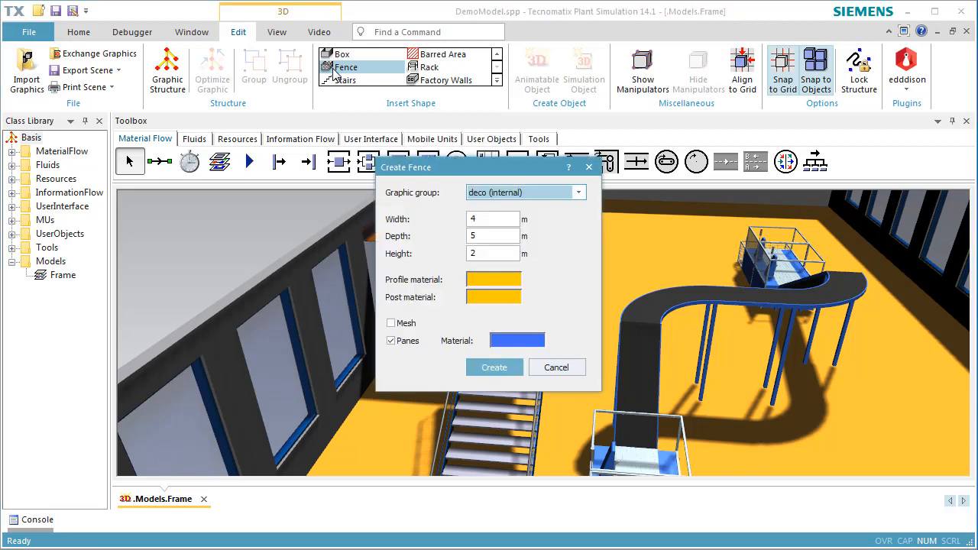
{"action": "double_click", "coordinate": [499, 217]}
{"action": "type", "text": "20"}
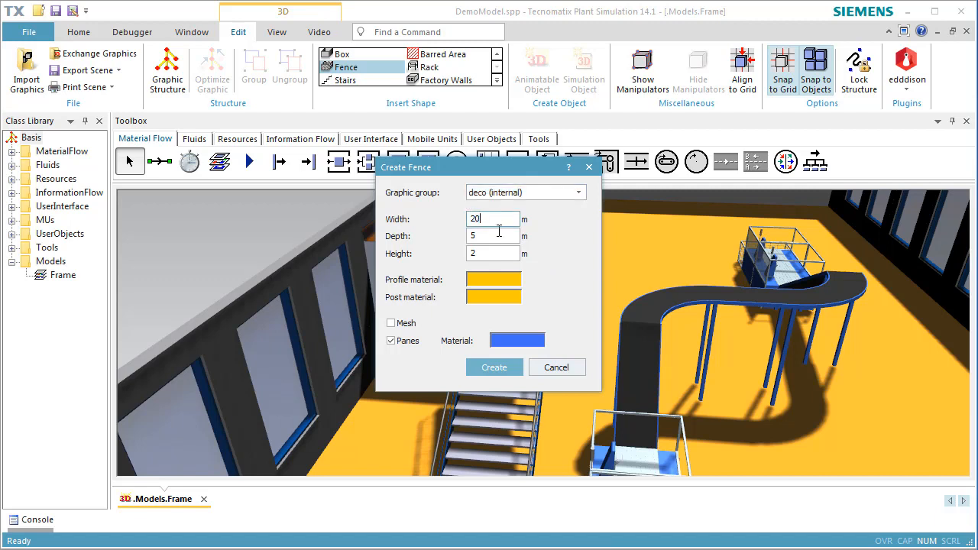
{"action": "double_click", "coordinate": [496, 235]}
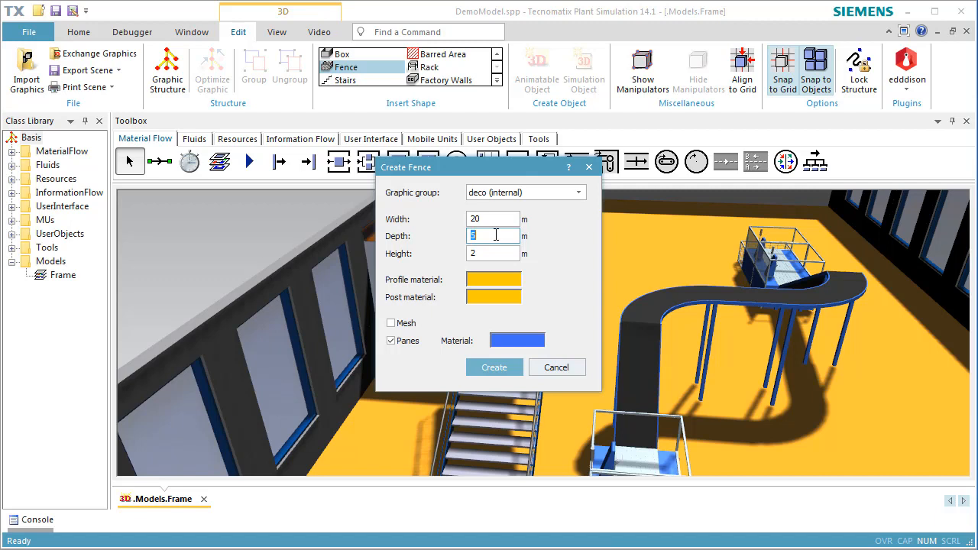
{"action": "type", "text": "7"}
{"action": "double_click", "coordinate": [496, 255]}
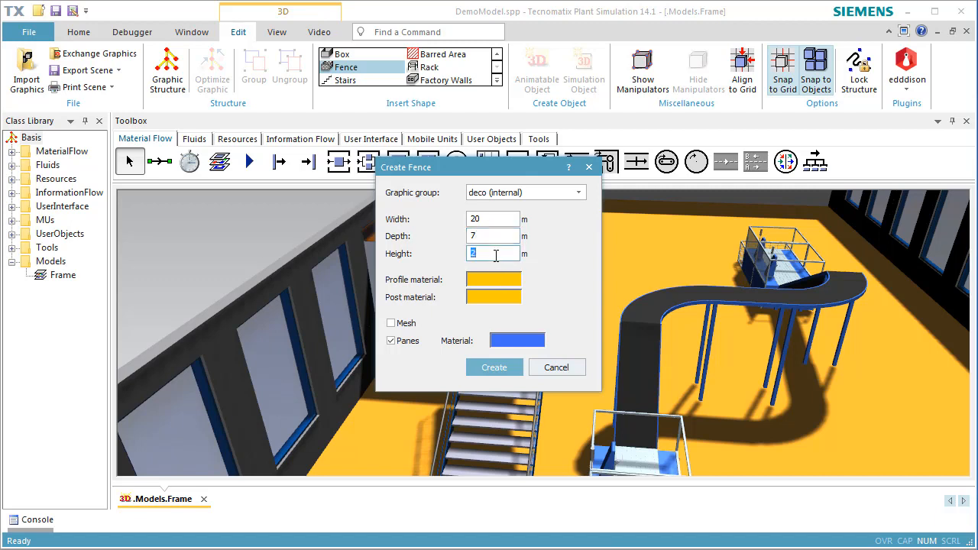
{"action": "type", "text": "1"}
- Give both the fence's profile material and its post material a blue diffuse color
{"action": "left_click", "coordinate": [503, 281]}
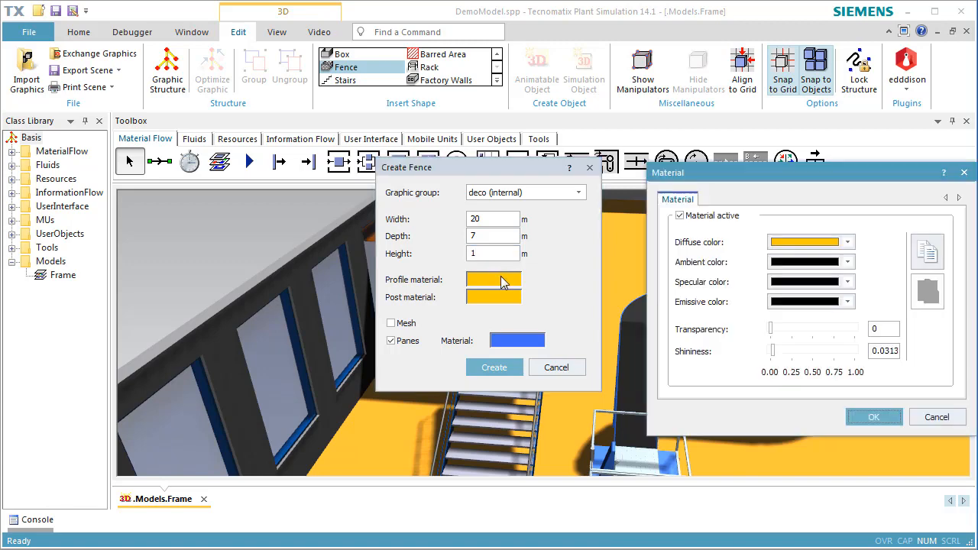
{"action": "left_click", "coordinate": [847, 243]}
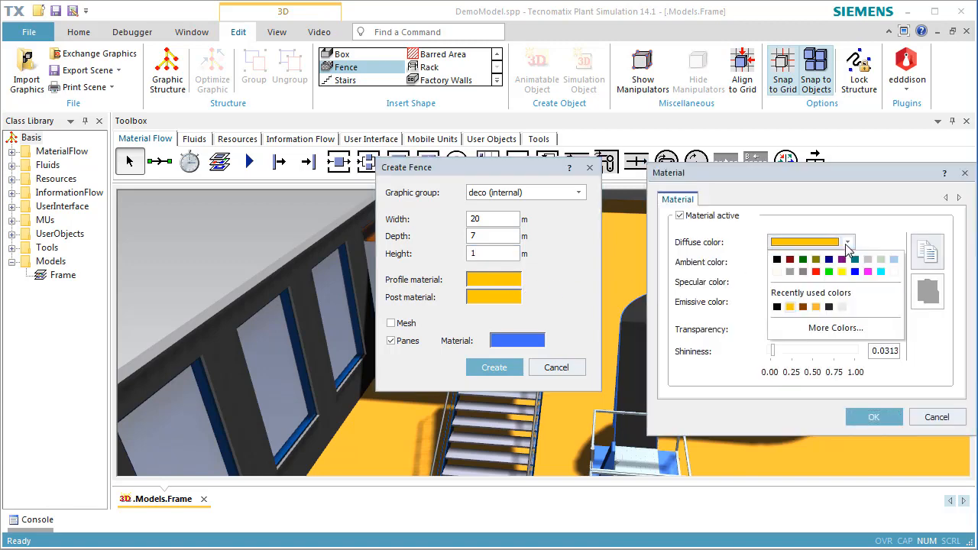
{"action": "left_click", "coordinate": [855, 271]}
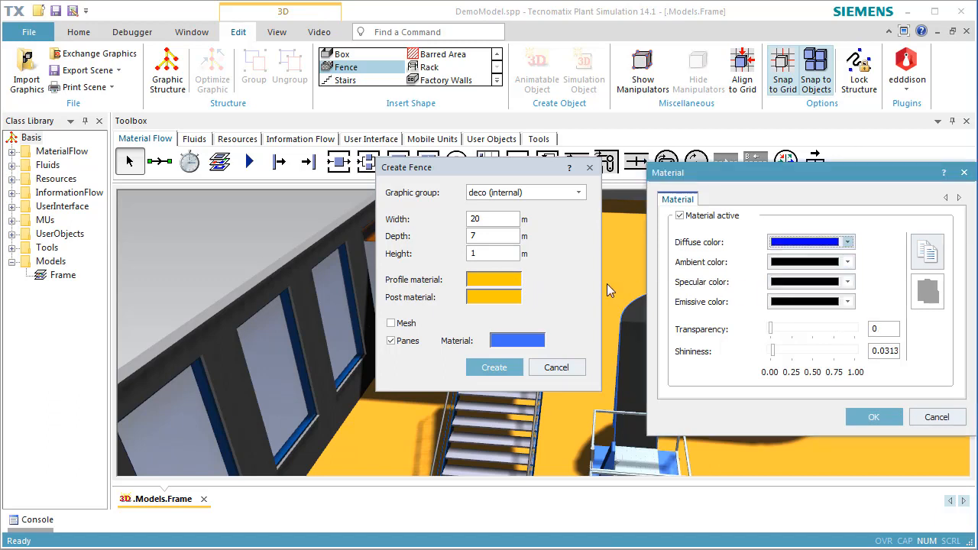
{"action": "left_click", "coordinate": [871, 416]}
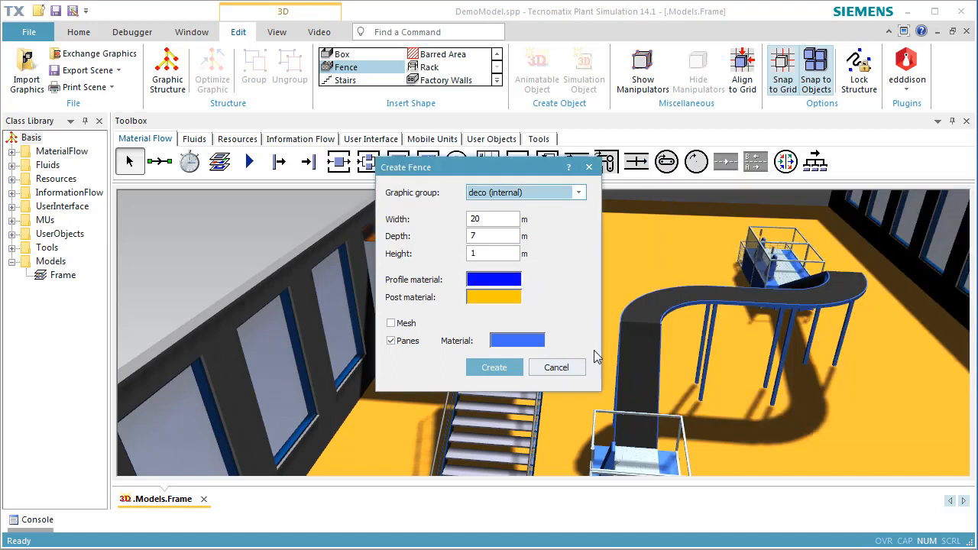
{"action": "left_click", "coordinate": [514, 304]}
{"action": "left_click", "coordinate": [846, 244]}
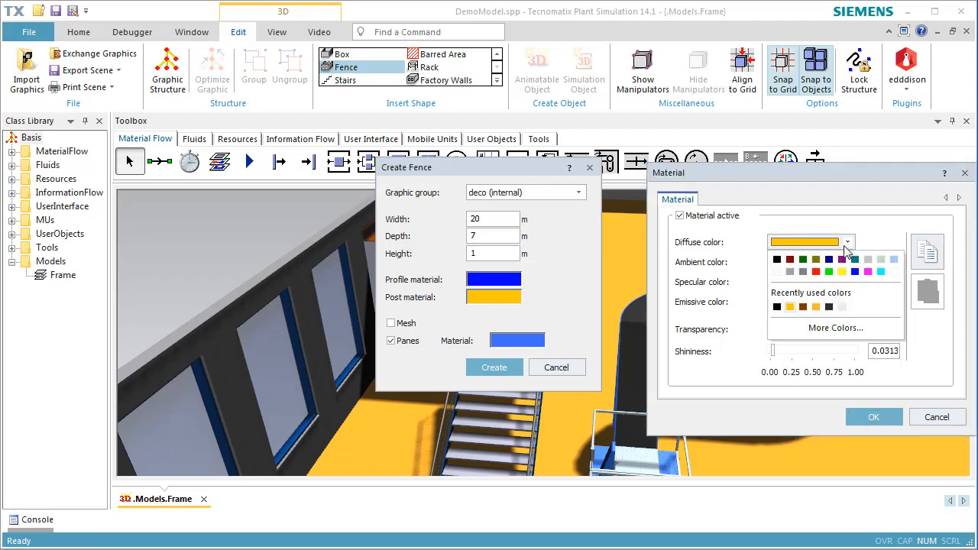
{"action": "left_click", "coordinate": [856, 272]}
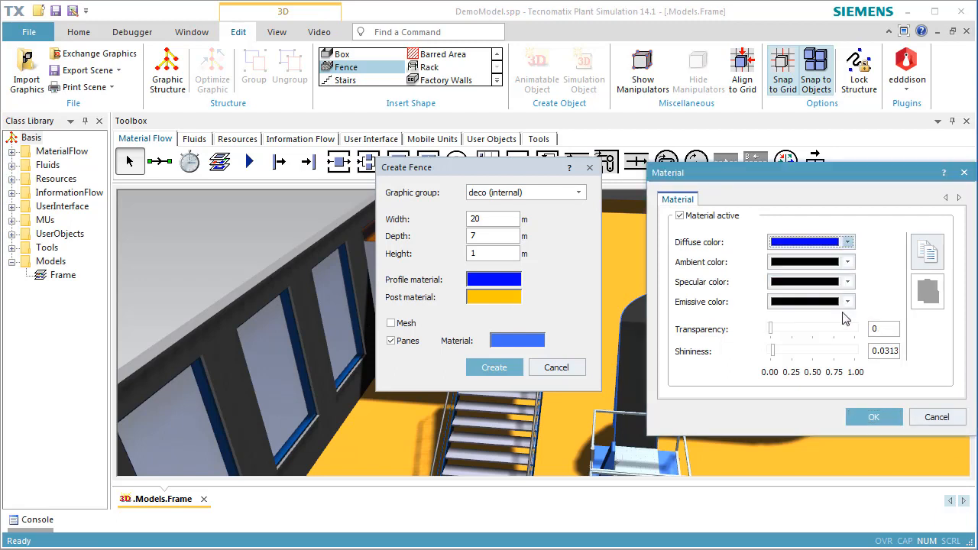
{"action": "left_click", "coordinate": [858, 421]}
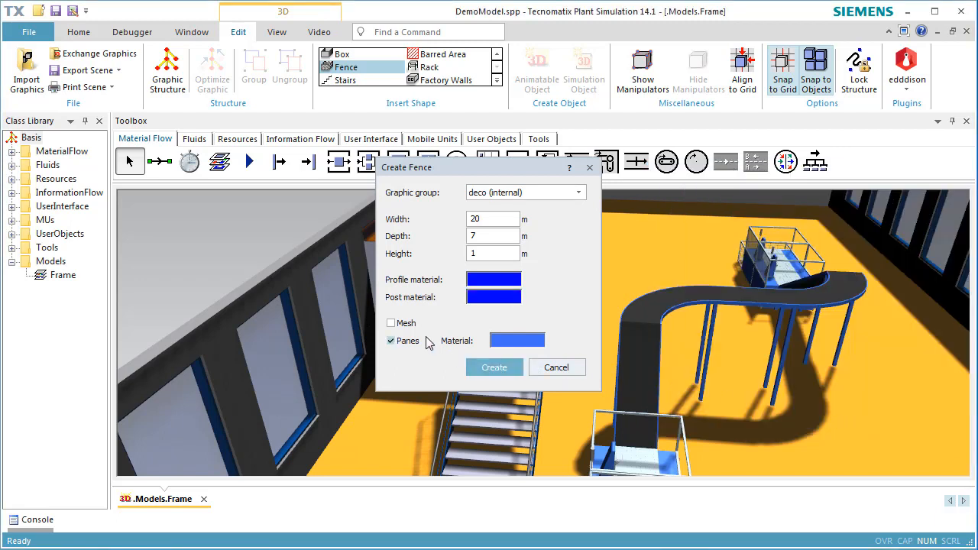
- Enable the mesh for the fence, create it, and move it onto the raised brown platform
{"action": "left_click", "coordinate": [391, 323]}
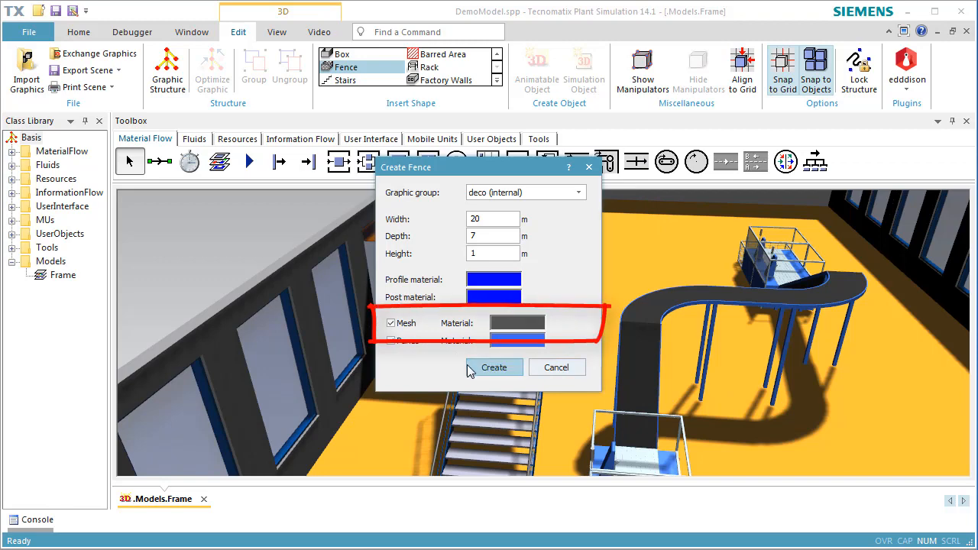
{"action": "left_click", "coordinate": [482, 371]}
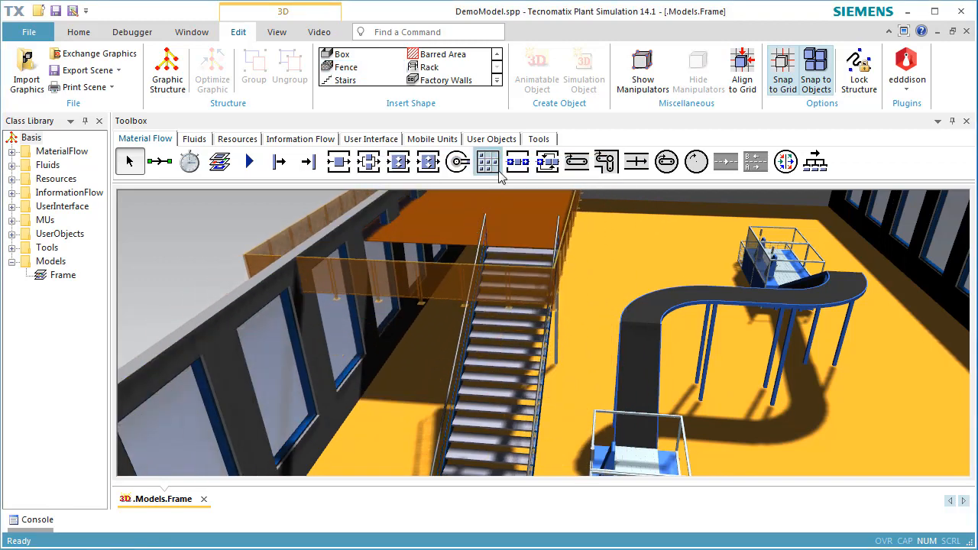
{"action": "left_click", "coordinate": [551, 203]}
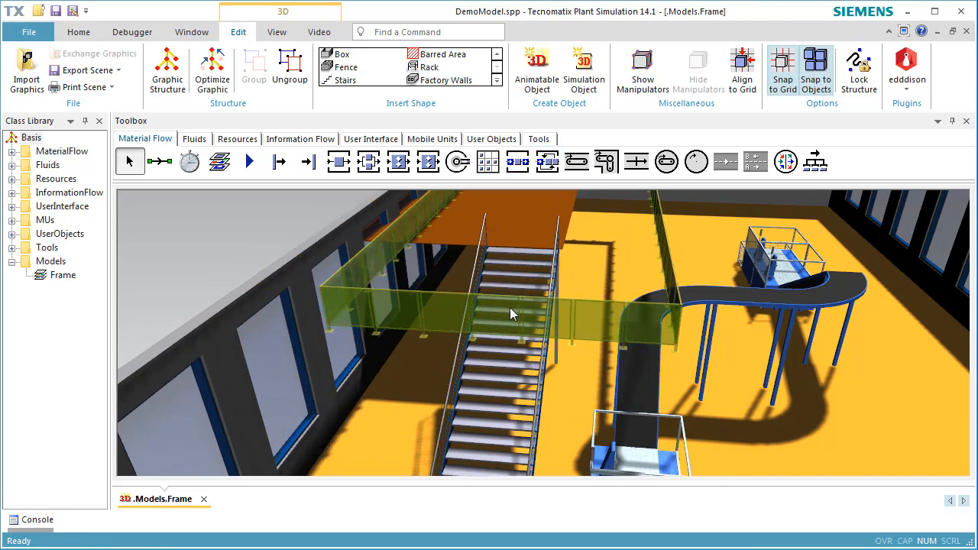
{"action": "left_click_drag", "start_coordinate": [509, 308], "coordinate": [449, 214]}
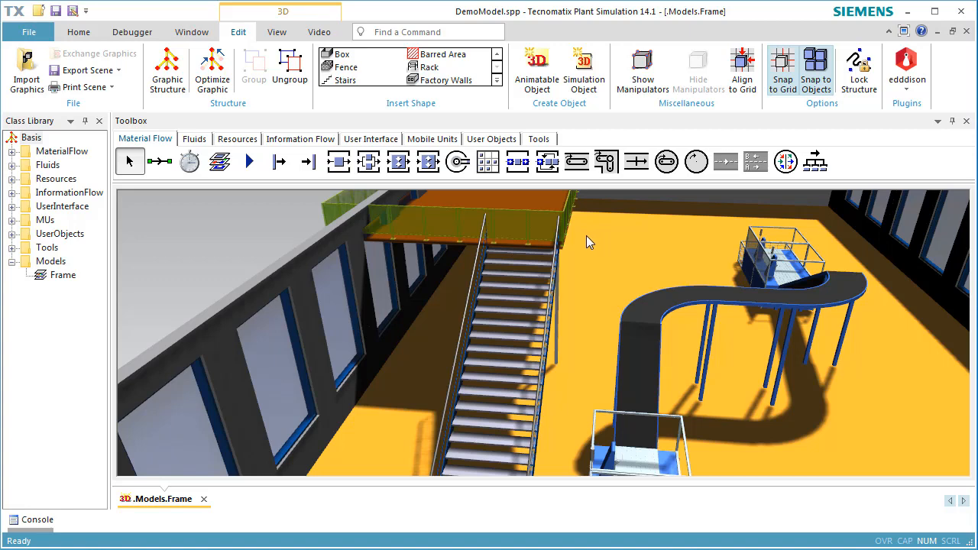
- Switch to the planning view and move the brown platform inward so its long edge lines up with the factory wall
{"action": "left_click", "coordinate": [277, 32]}
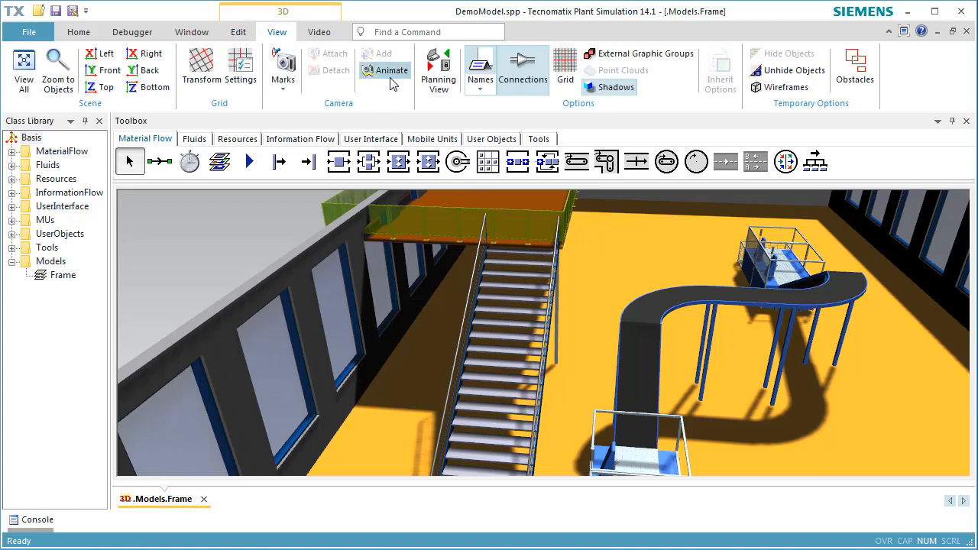
{"action": "left_click", "coordinate": [439, 72]}
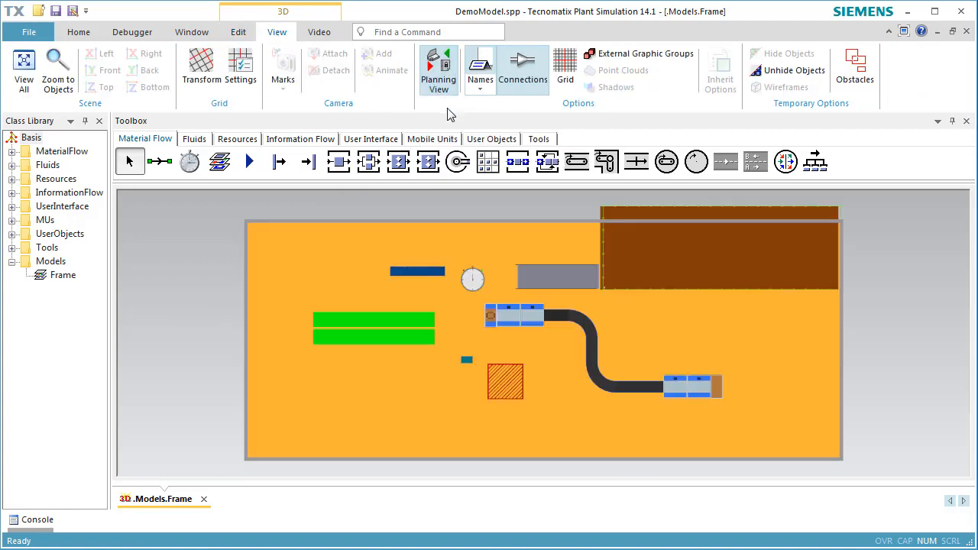
{"action": "left_click", "coordinate": [697, 262]}
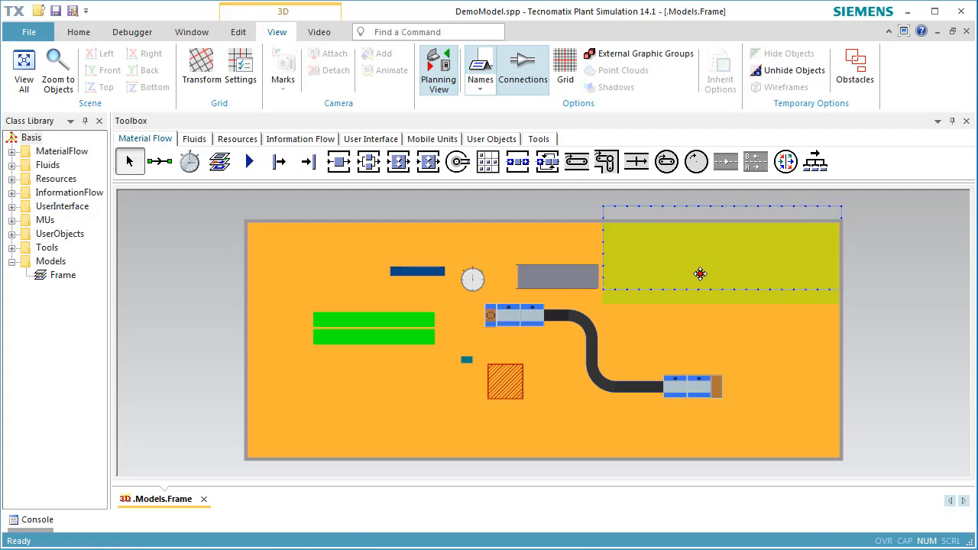
- Move the fence inside the factory wall so its outline matches the edges of the brown platform
{"action": "left_click", "coordinate": [696, 212]}
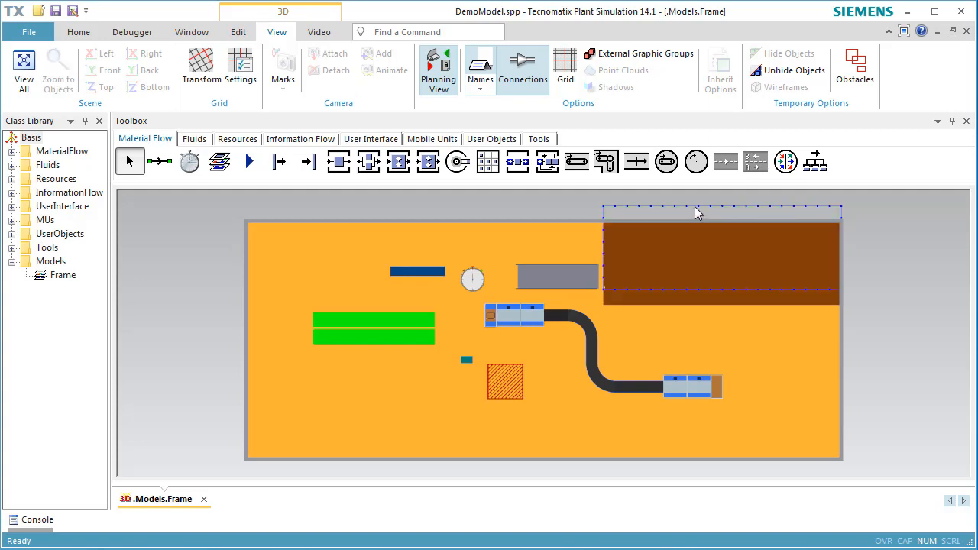
{"action": "scroll", "coordinate": [695, 213], "scroll_direction": "up", "scroll_amount": 2}
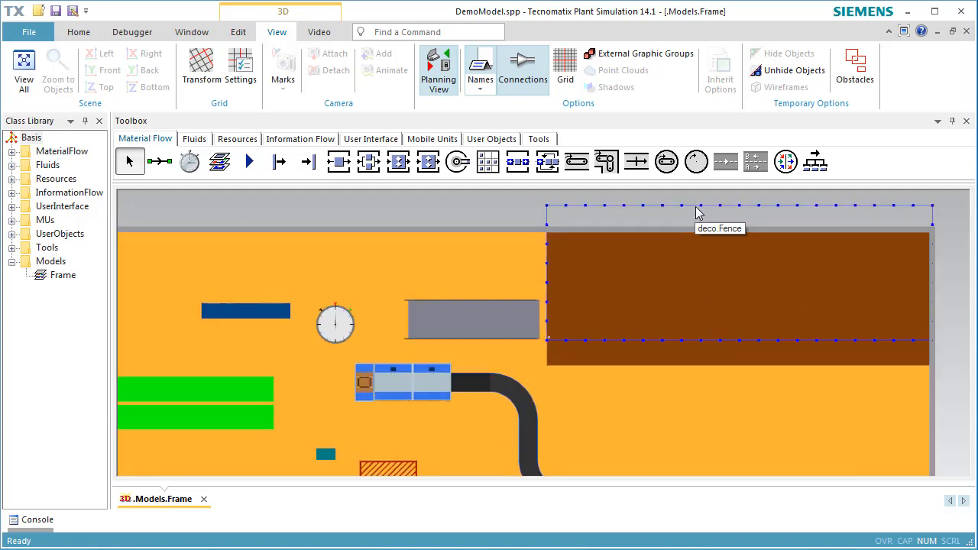
{"action": "scroll", "coordinate": [696, 213], "scroll_direction": "up", "scroll_amount": 1}
{"action": "left_click", "coordinate": [696, 210]}
{"action": "left_click_drag", "start_coordinate": [696, 212], "coordinate": [697, 240]}
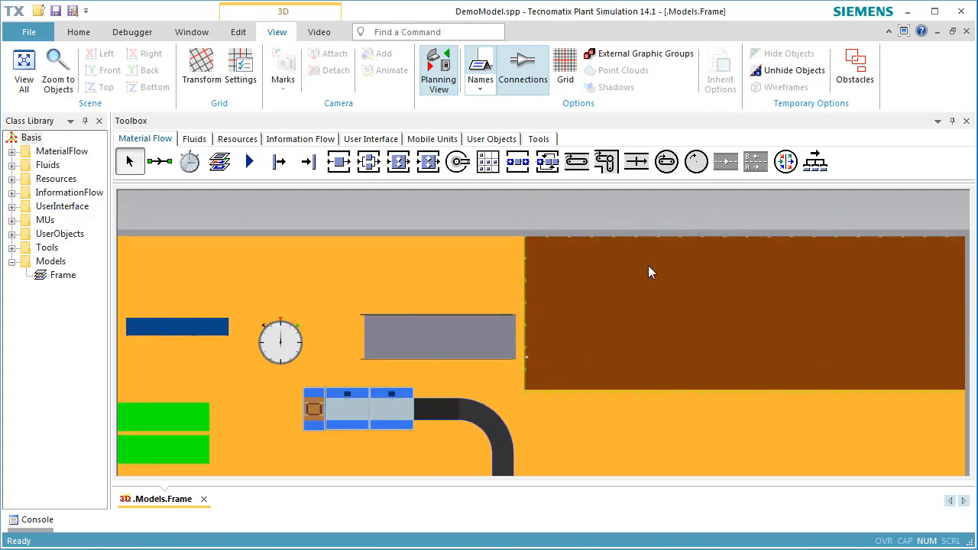
- Move the stairs so their upper end meets the short edge of the brown platform near the conveyor, and leave the planning view
{"action": "left_click_drag", "start_coordinate": [468, 347], "coordinate": [478, 369]}
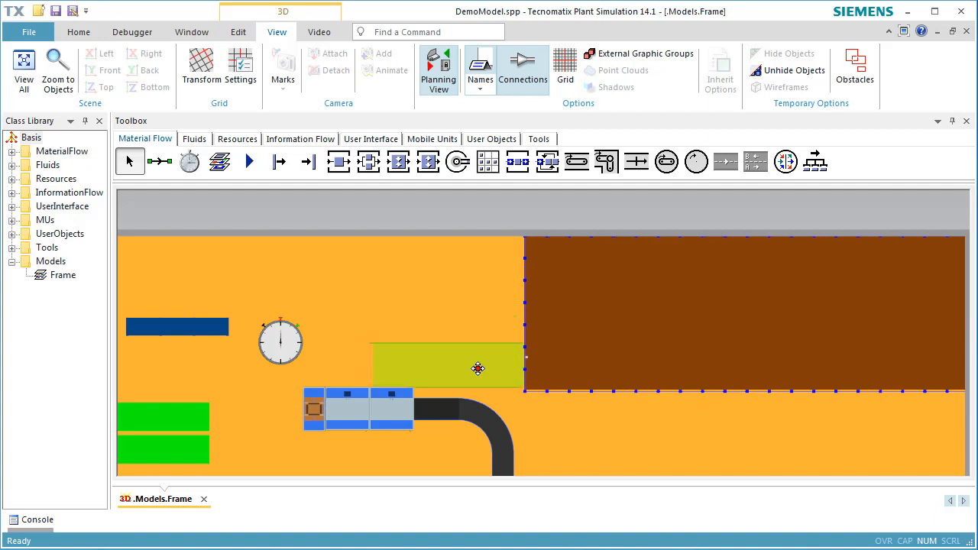
{"action": "left_click", "coordinate": [615, 348]}
{"action": "left_click", "coordinate": [646, 441]}
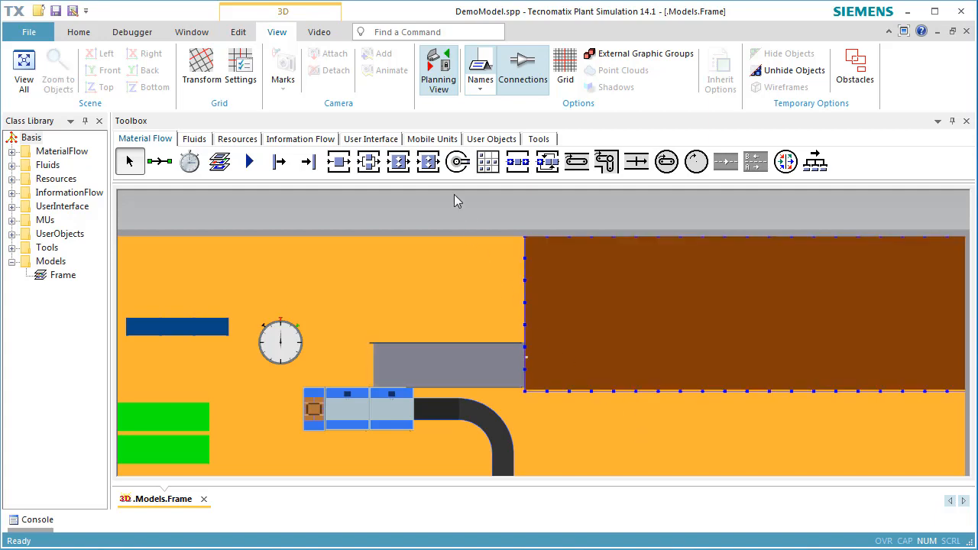
{"action": "left_click", "coordinate": [438, 90]}
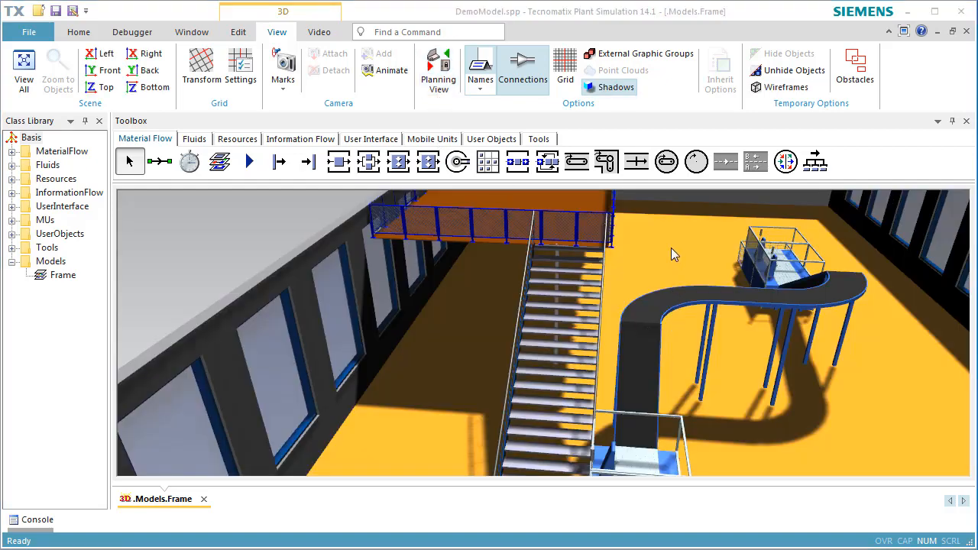
- Delete the fence section on the platform's long side that runs along the factory wall
{"action": "left_click", "coordinate": [438, 261]}
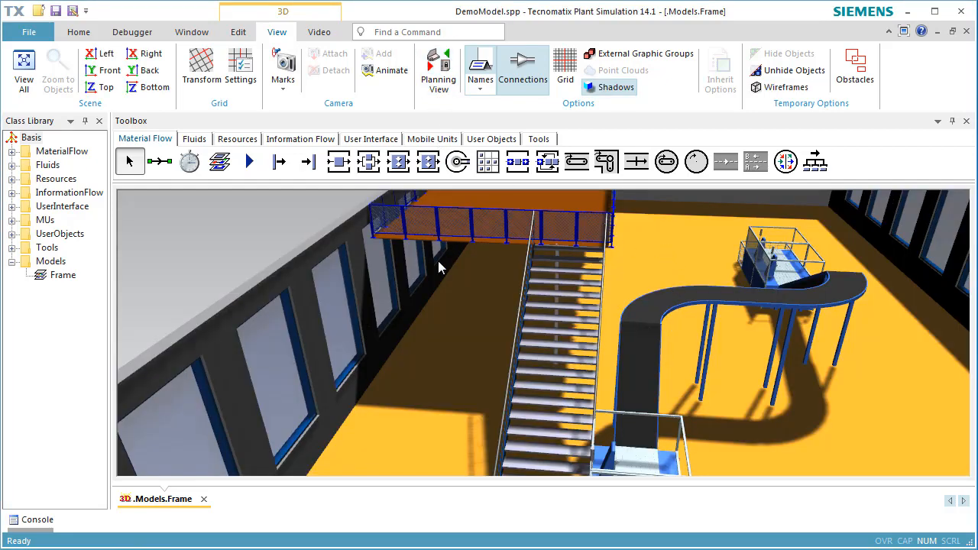
{"action": "scroll", "coordinate": [419, 230], "scroll_direction": "up", "scroll_amount": 5}
{"action": "left_click_drag", "start_coordinate": [433, 302], "coordinate": [403, 335]}
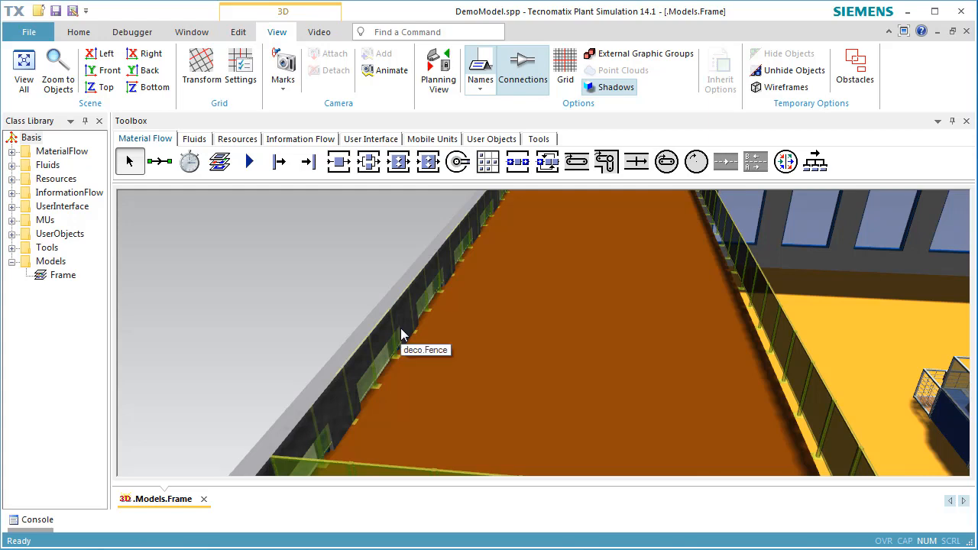
{"action": "left_click", "coordinate": [401, 330]}
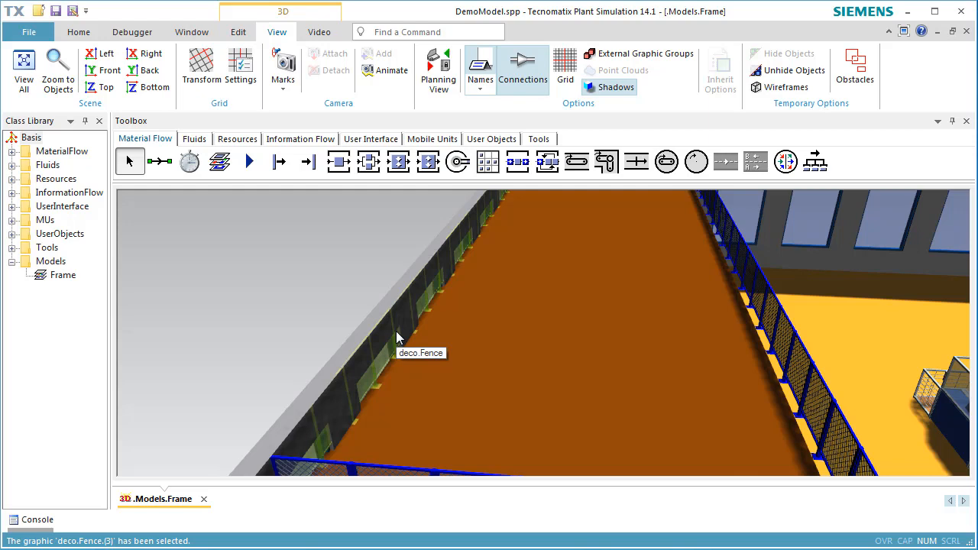
{"action": "key", "text": "Delete"}
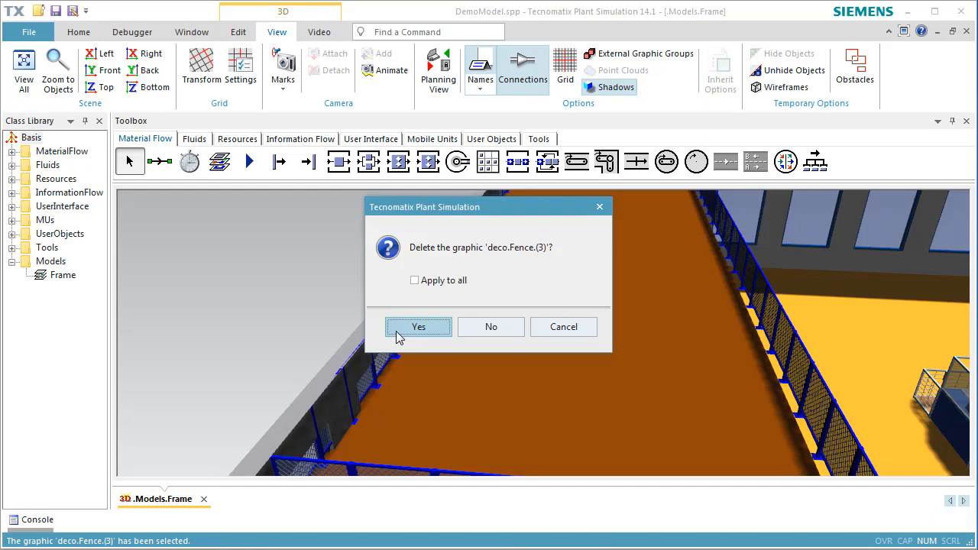
{"action": "left_click", "coordinate": [418, 329]}
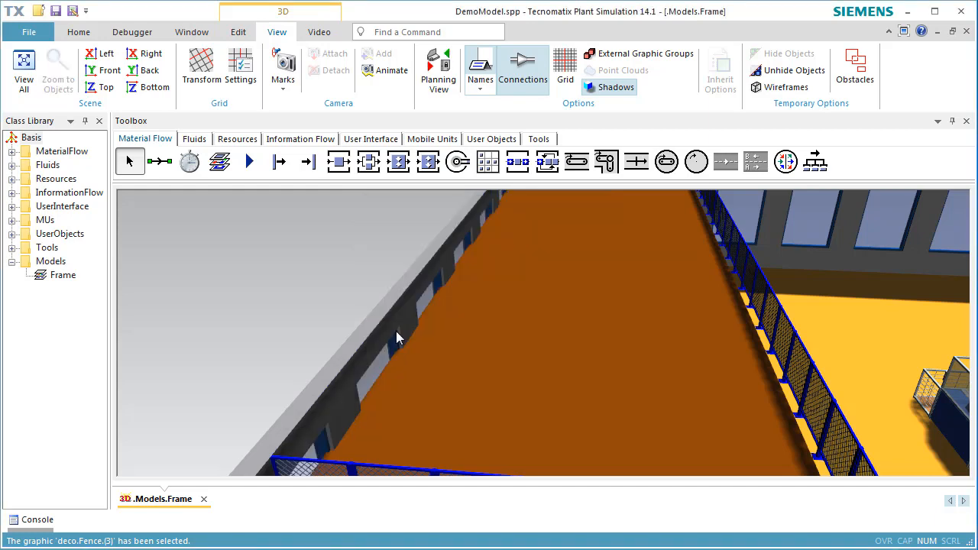
- Delete the fence section along the end wall on the far short side of the brown platform
{"action": "right_click_drag", "start_coordinate": [564, 245], "coordinate": [539, 407]}
{"action": "scroll", "coordinate": [606, 260], "scroll_direction": "up", "scroll_amount": 3}
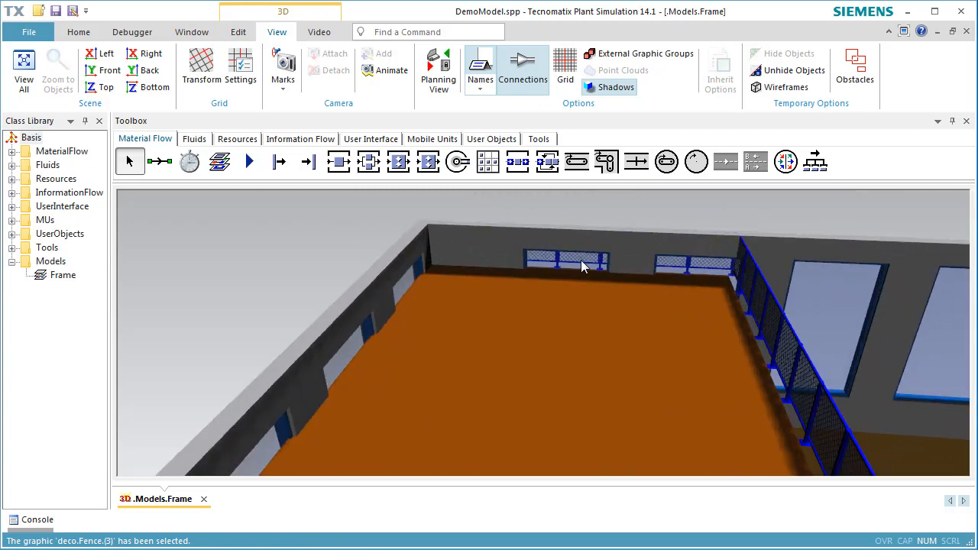
{"action": "left_click", "coordinate": [580, 264]}
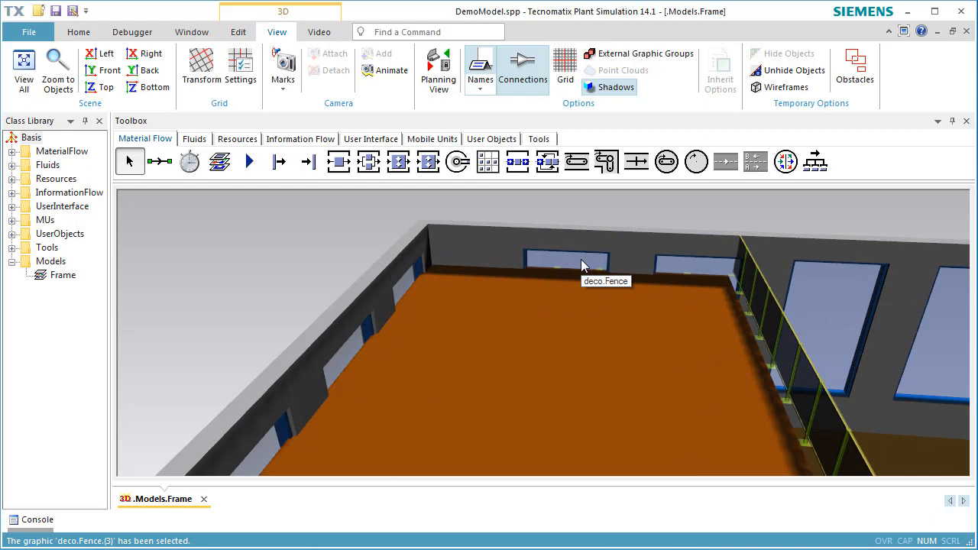
{"action": "left_click", "coordinate": [581, 265]}
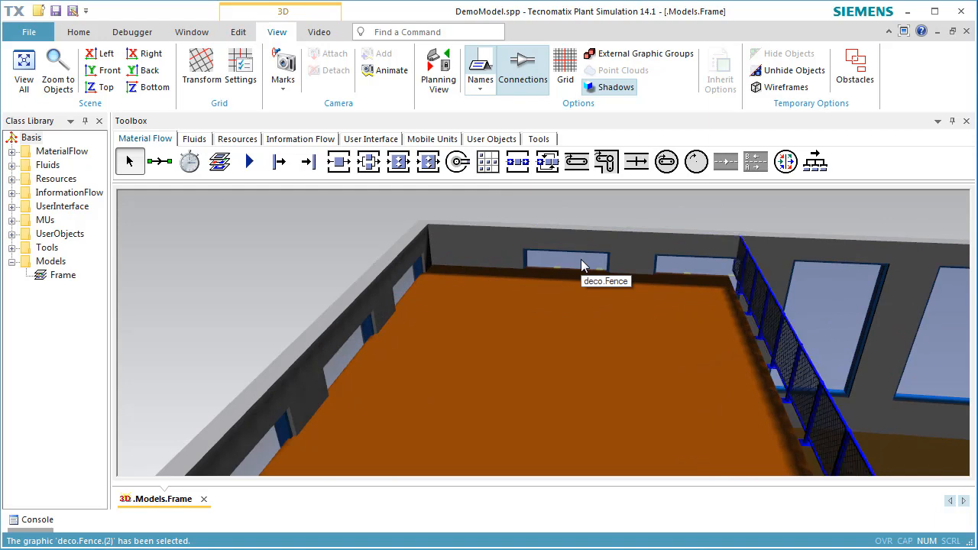
{"action": "key", "text": "Delete"}
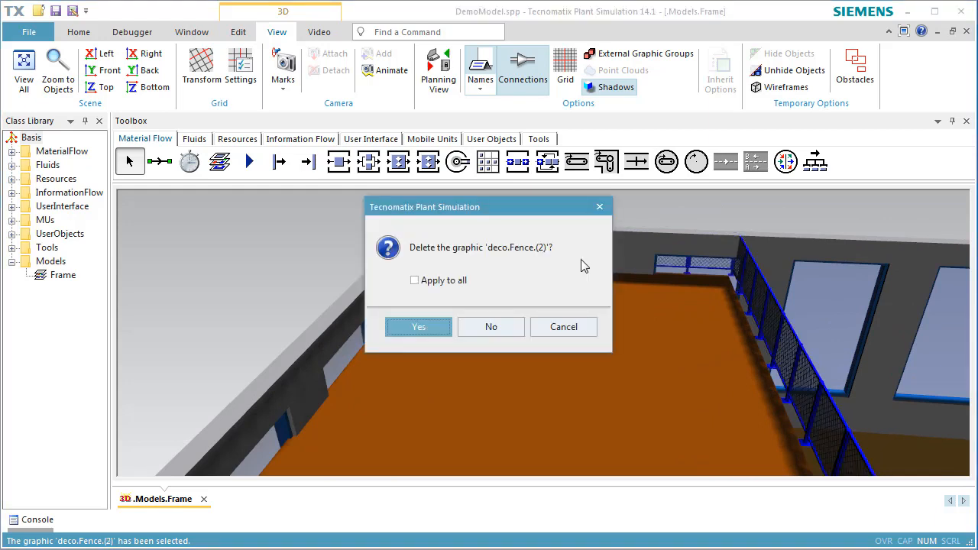
{"action": "key", "text": "Return"}
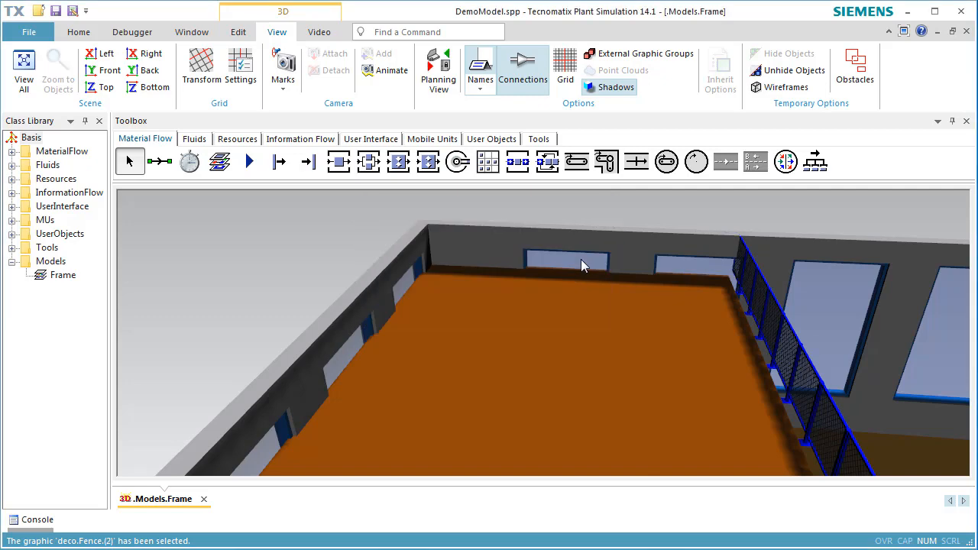
- Delete the fence panel directly above the middle of the stairs to start an opening onto the platform
{"action": "scroll", "coordinate": [604, 333], "scroll_direction": "down", "scroll_amount": 1}
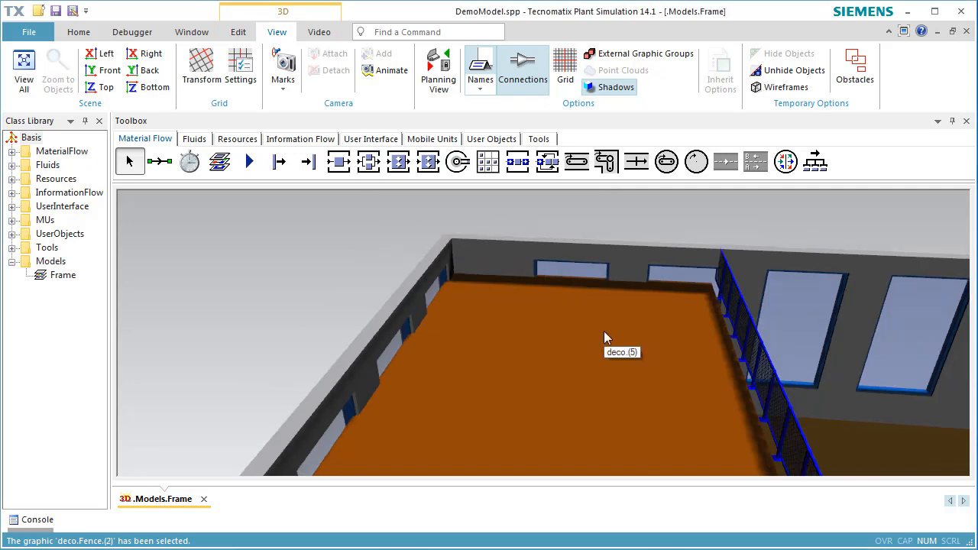
{"action": "scroll", "coordinate": [604, 332], "scroll_direction": "down", "scroll_amount": 2}
{"action": "right_click_drag", "start_coordinate": [605, 351], "coordinate": [533, 157]}
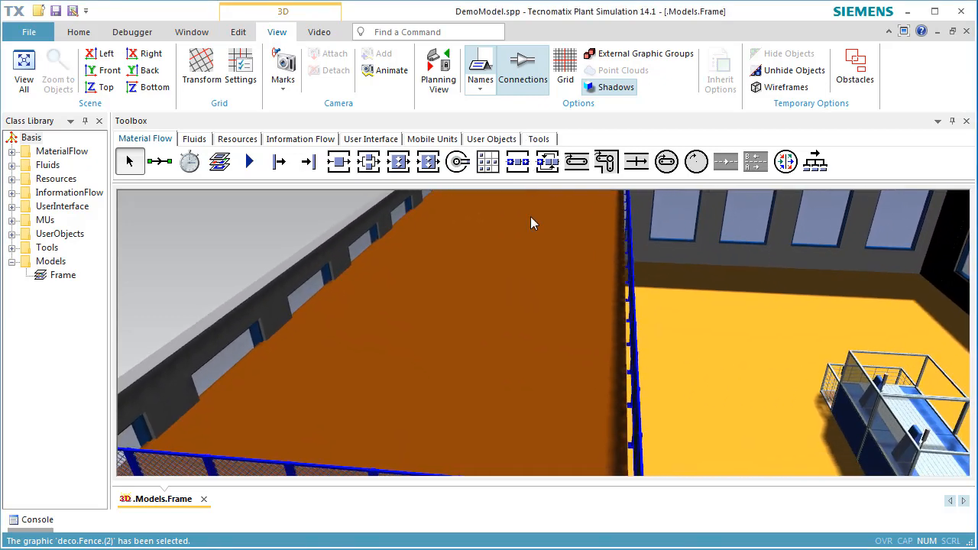
{"action": "right_click_drag", "start_coordinate": [533, 224], "coordinate": [544, 266]}
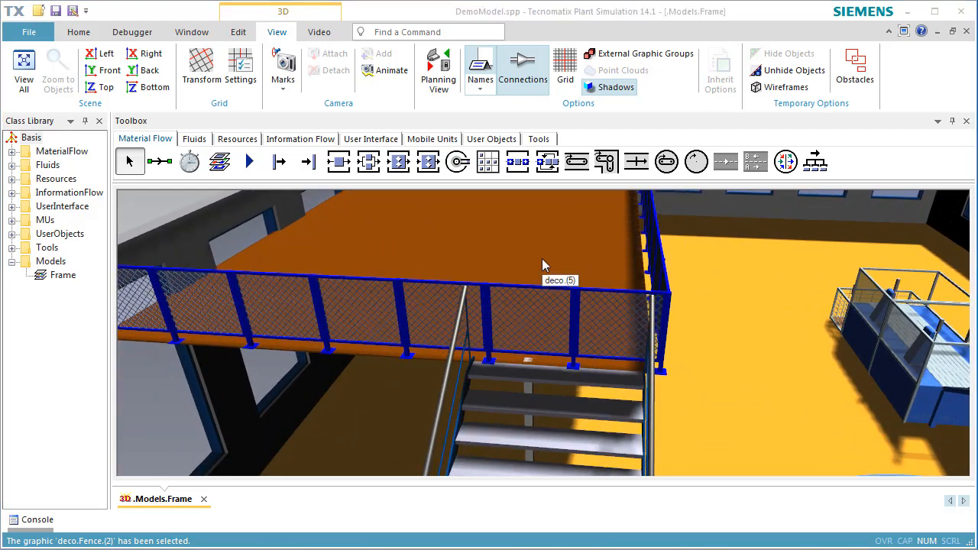
{"action": "left_click", "coordinate": [554, 319]}
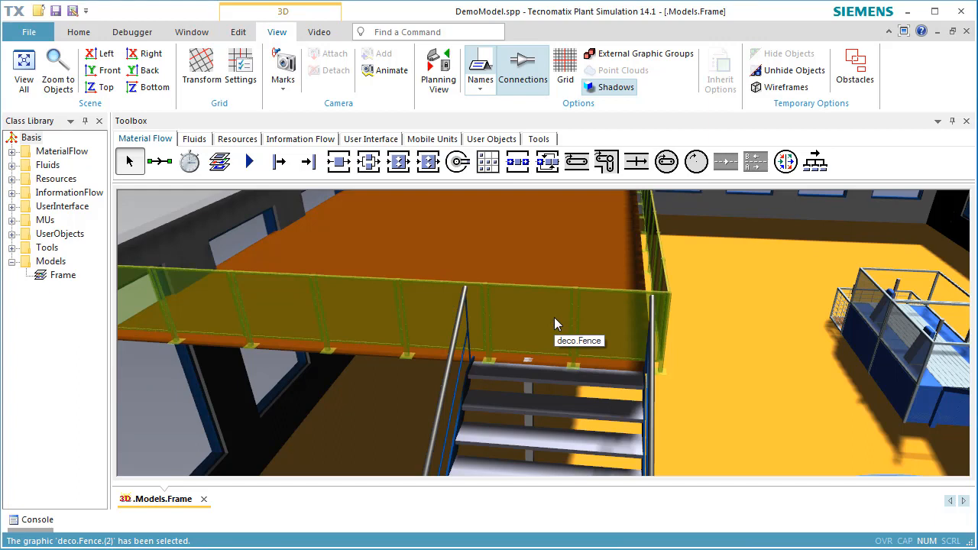
{"action": "left_click", "coordinate": [554, 319]}
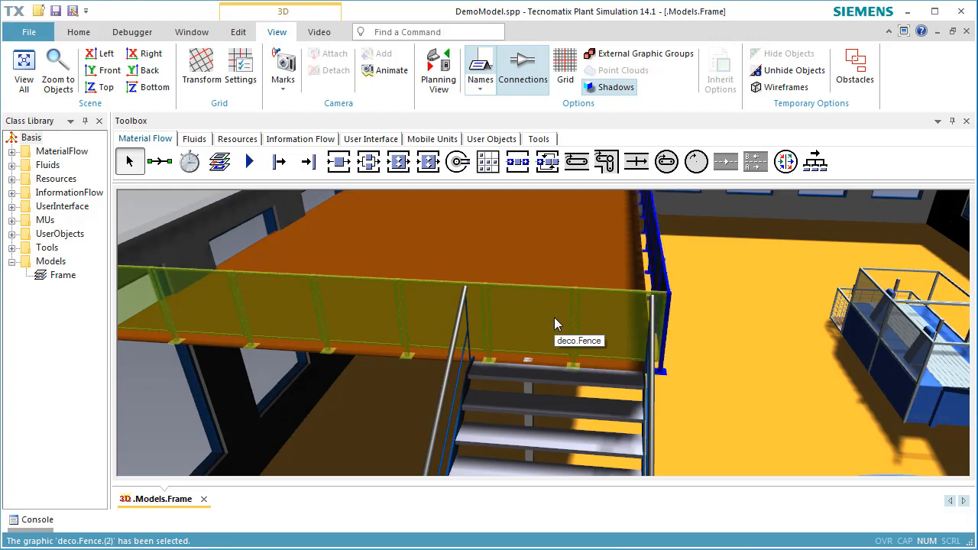
{"action": "key", "text": "Delete"}
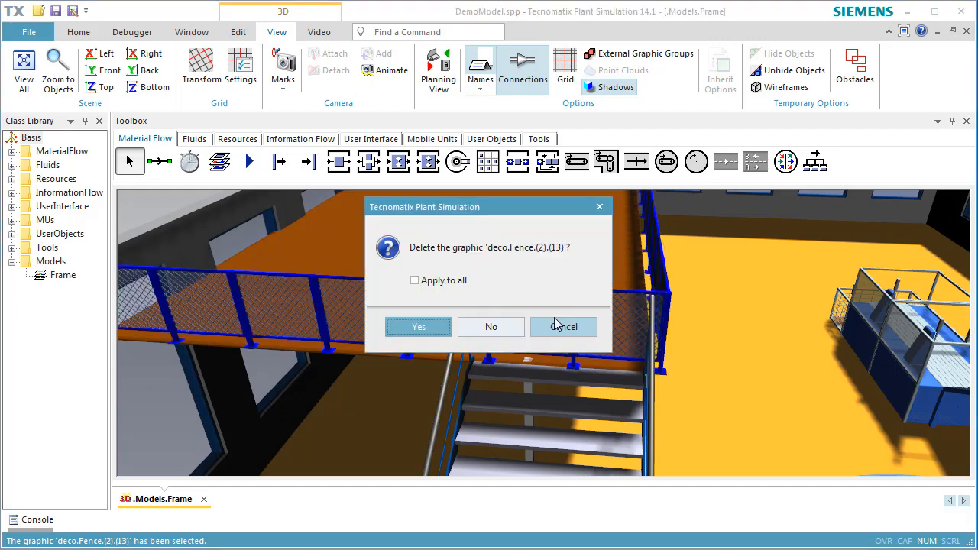
{"action": "key", "text": "Return"}
- Delete the fence panel next to the platform's outer corner and the freestanding post left at the top of the stairs
{"action": "left_click", "coordinate": [605, 331]}
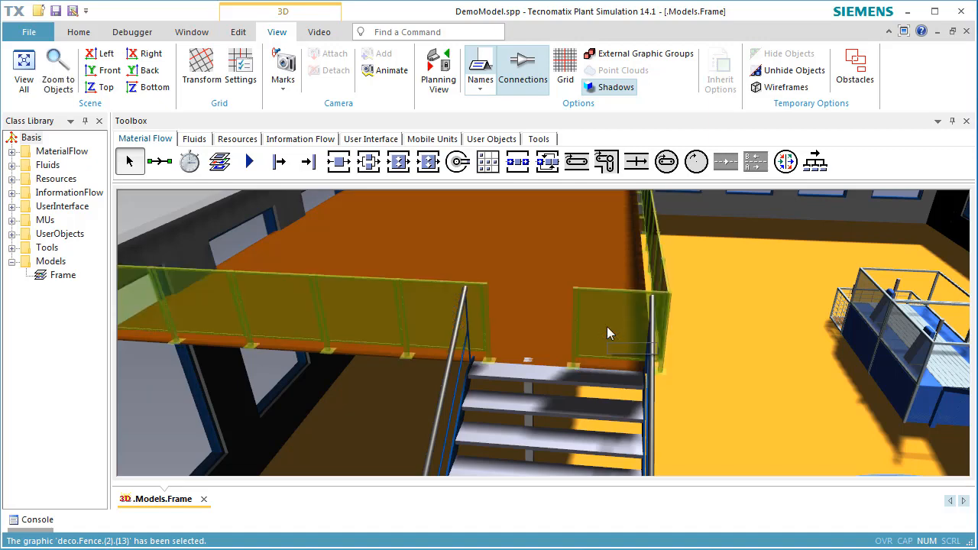
{"action": "left_click", "coordinate": [607, 326]}
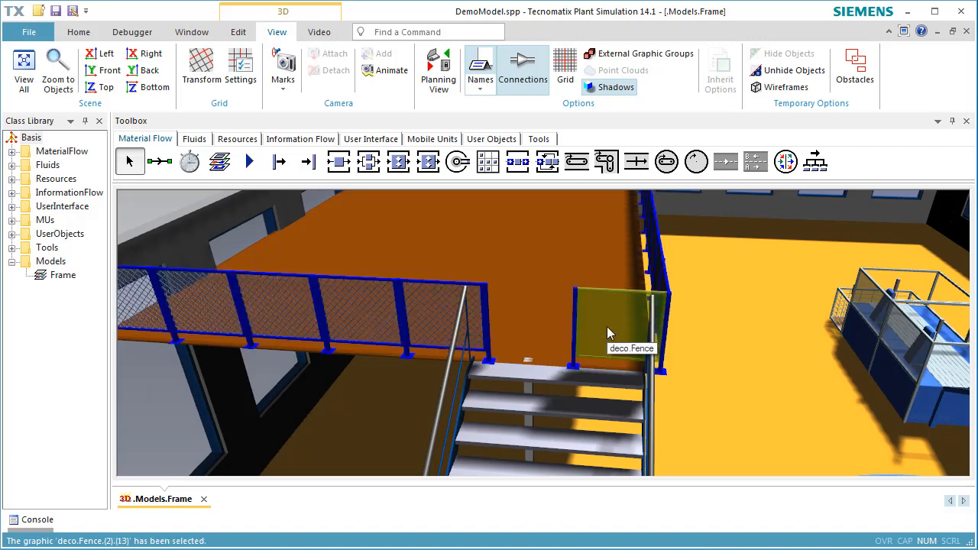
{"action": "key", "text": "Delete"}
{"action": "key", "text": "Return"}
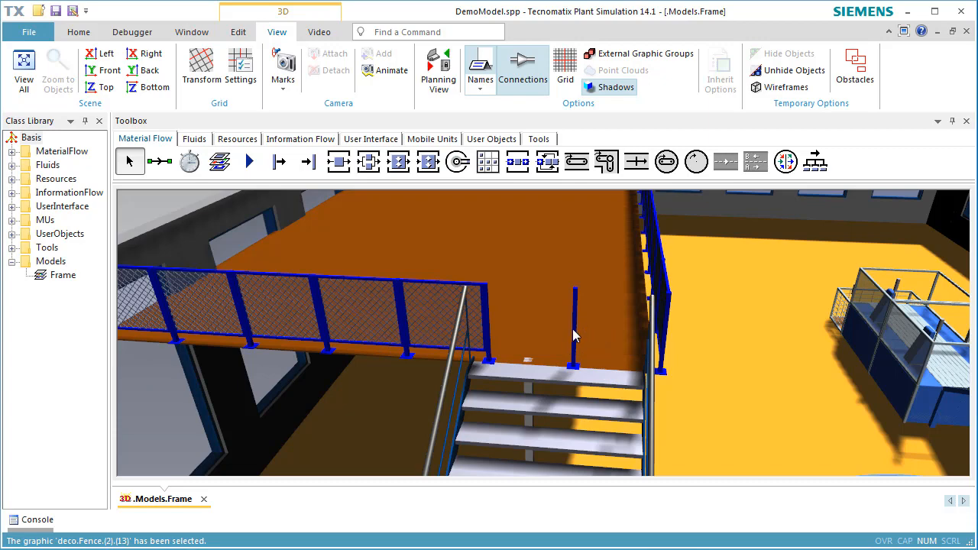
{"action": "left_click", "coordinate": [575, 330]}
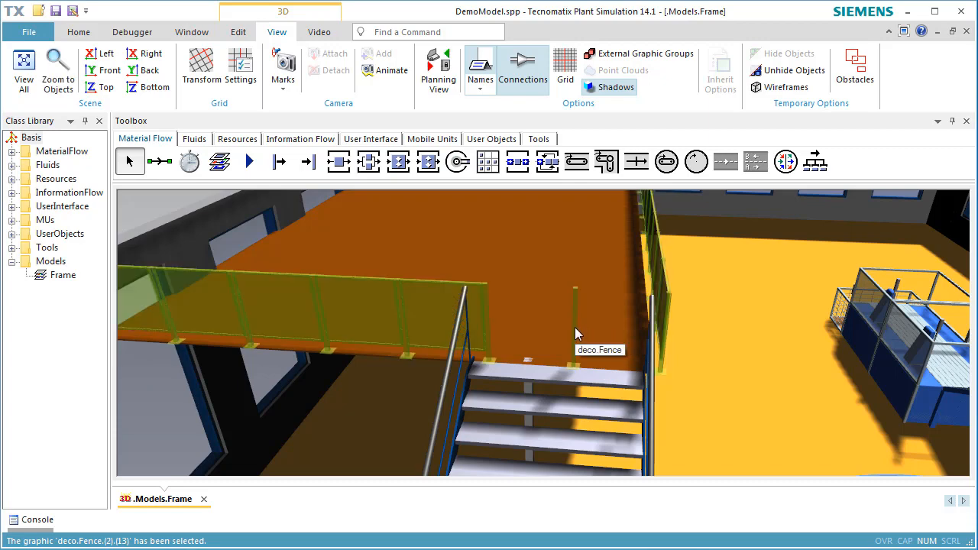
{"action": "left_click", "coordinate": [574, 329]}
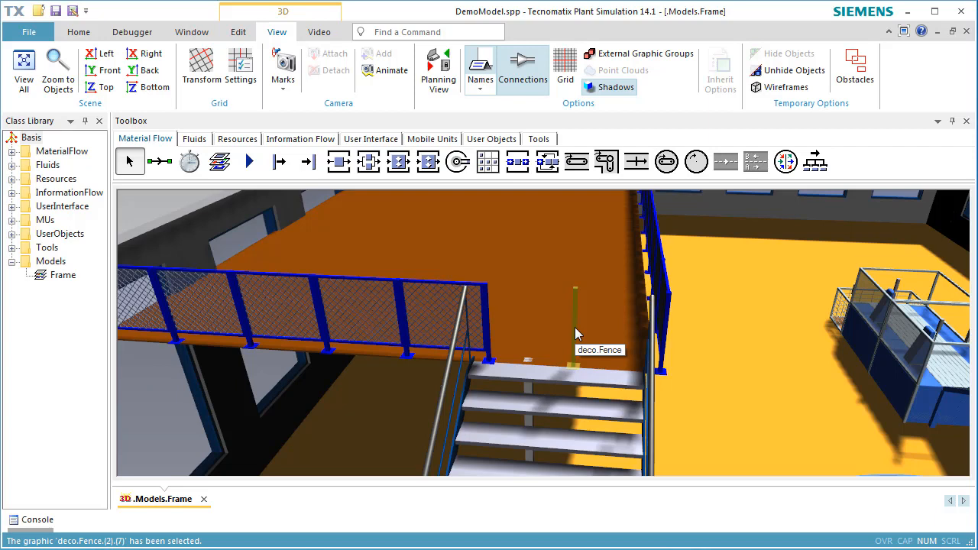
{"action": "key", "text": "Delete"}
{"action": "key", "text": "Return"}
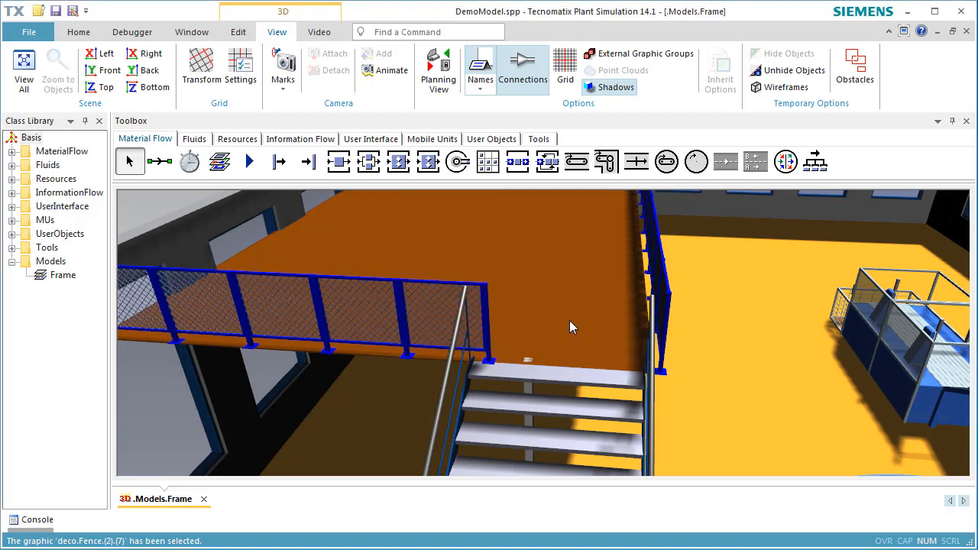
- Nudge the stairs and the fence so the handrails line up with the posts on both sides of the fence opening
{"action": "left_click_drag", "start_coordinate": [574, 374], "coordinate": [593, 373]}
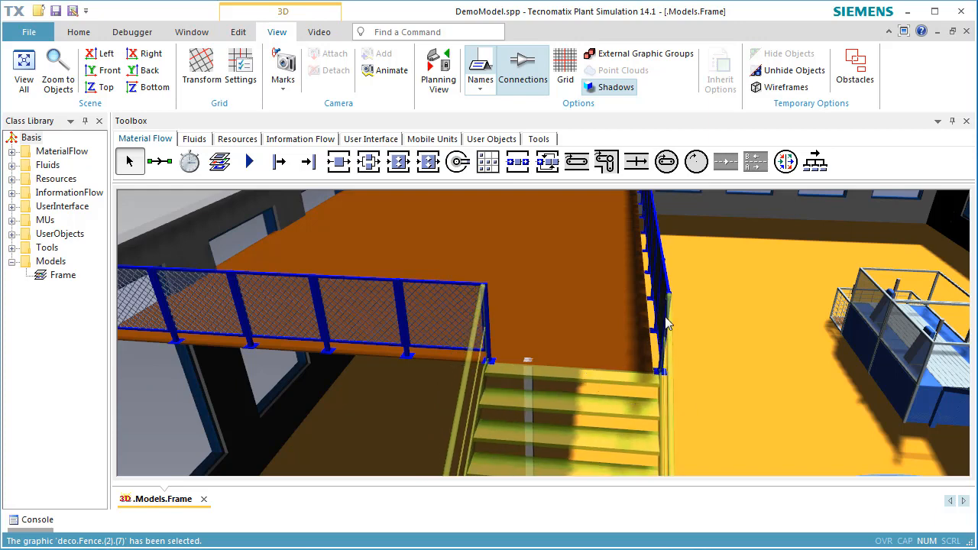
{"action": "left_click", "coordinate": [665, 279]}
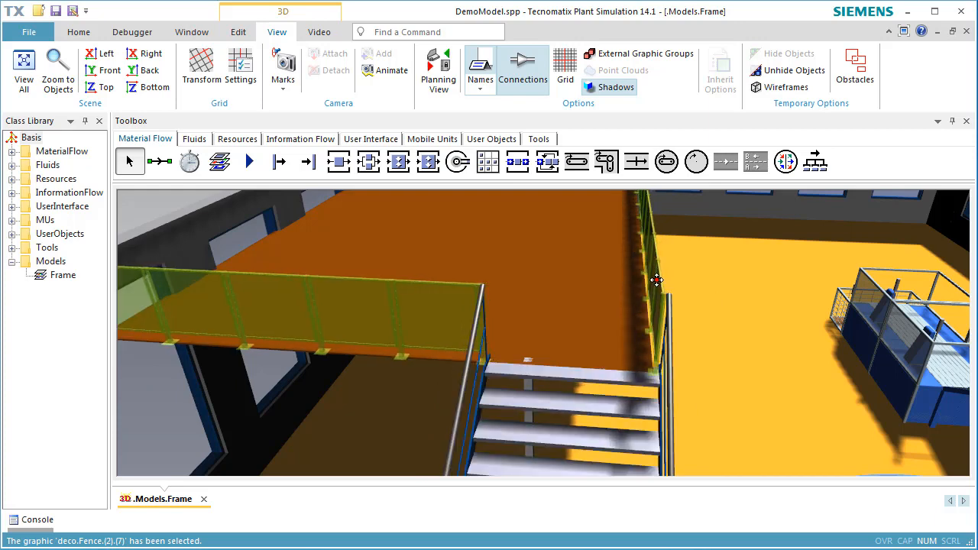
{"action": "left_click_drag", "start_coordinate": [656, 280], "coordinate": [655, 279]}
{"action": "left_click", "coordinate": [747, 327]}
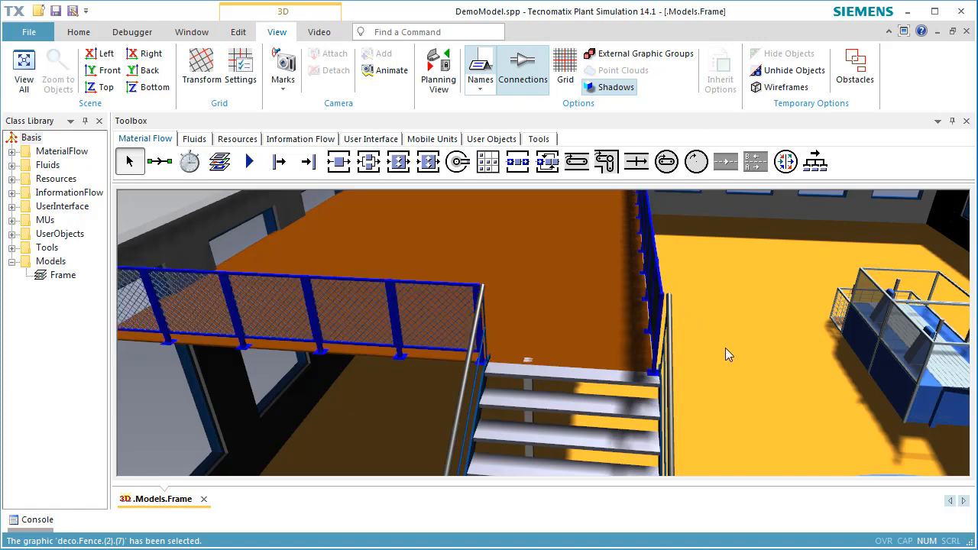
{"action": "left_click", "coordinate": [645, 433]}
{"action": "left_click_drag", "start_coordinate": [646, 433], "coordinate": [642, 432]}
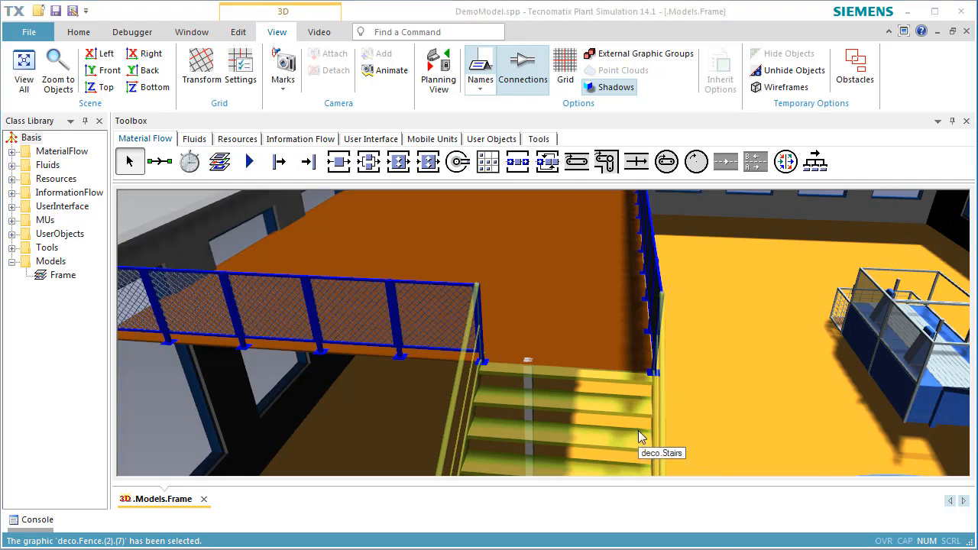
- Examine the fenced platform with its stairs and the whole decorated factory hall from an overview angle
{"action": "left_click", "coordinate": [762, 450]}
{"action": "middle_click_drag", "start_coordinate": [763, 449], "coordinate": [652, 483]}
{"action": "scroll", "coordinate": [618, 458], "scroll_direction": "down", "scroll_amount": 5}
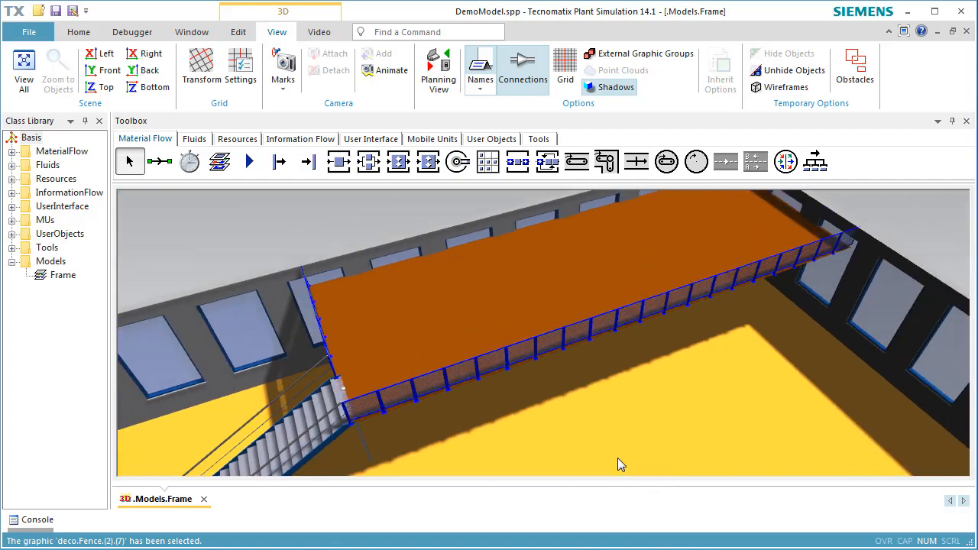
{"action": "right_click_drag", "start_coordinate": [618, 458], "coordinate": [617, 387]}
{"action": "scroll", "coordinate": [617, 387], "scroll_direction": "down", "scroll_amount": 8}
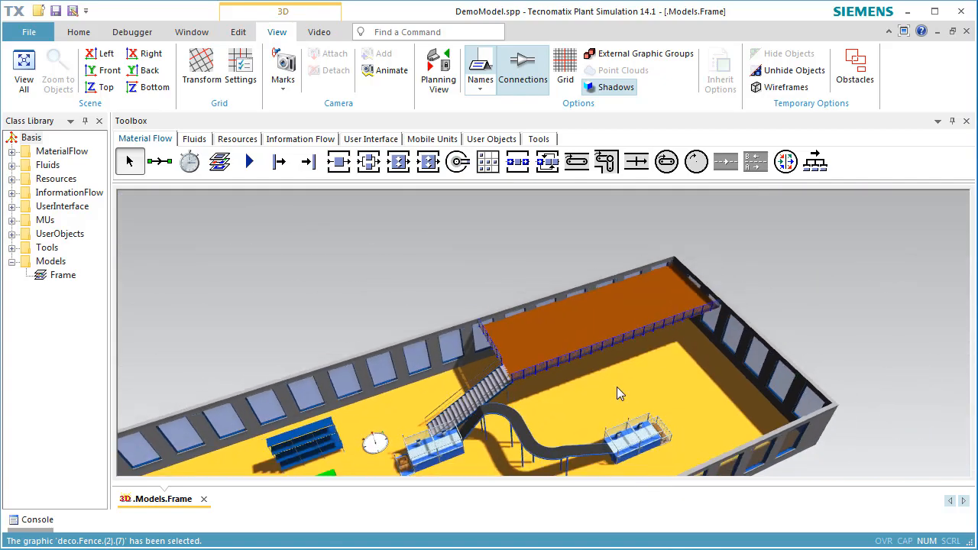
{"action": "middle_click_drag", "start_coordinate": [679, 418], "coordinate": [760, 330]}
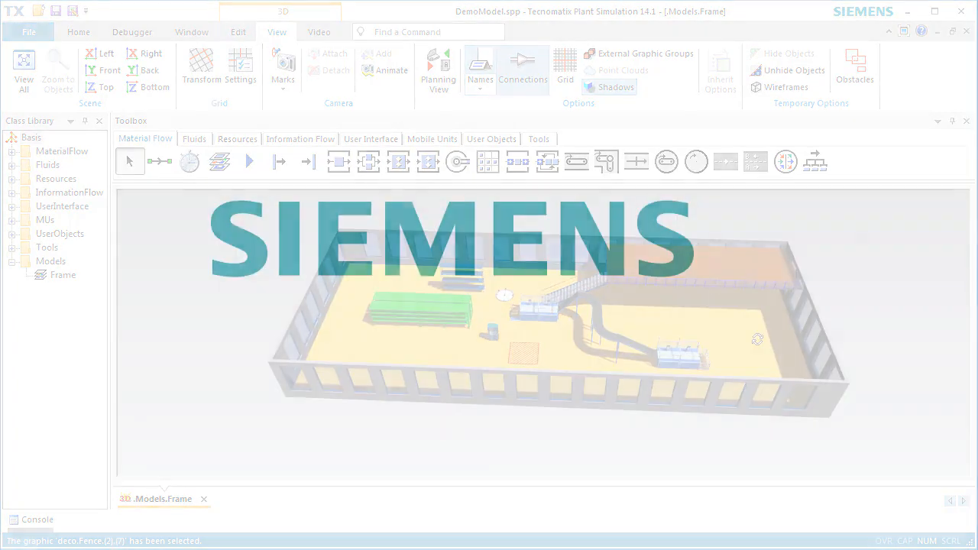